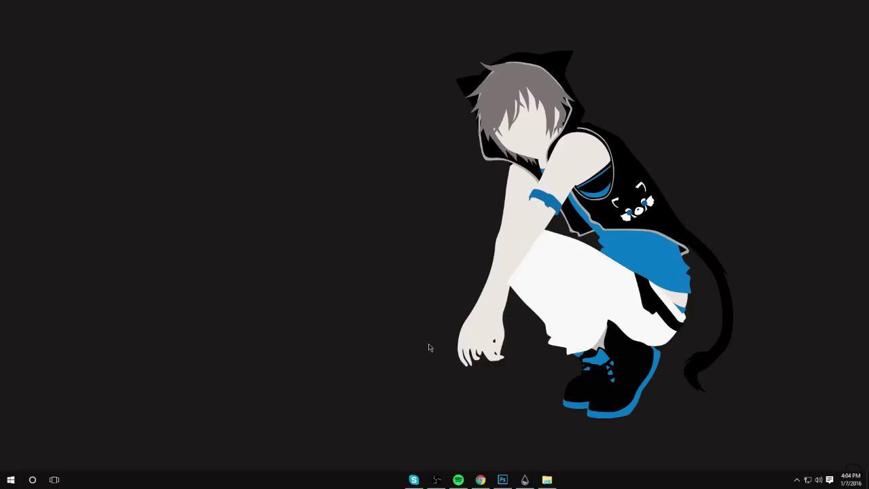
# Step: Open the Neko_KingdomHearts Rainmeter folder on the Desktop to reach Neko-Wallpaper.png for Photoshop
pyautogui.click(546, 480)
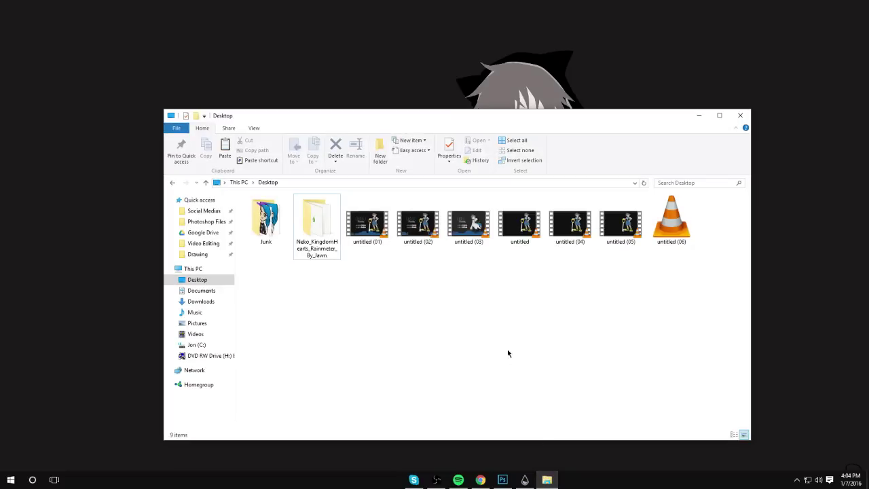
pyautogui.doubleClick(316, 220)
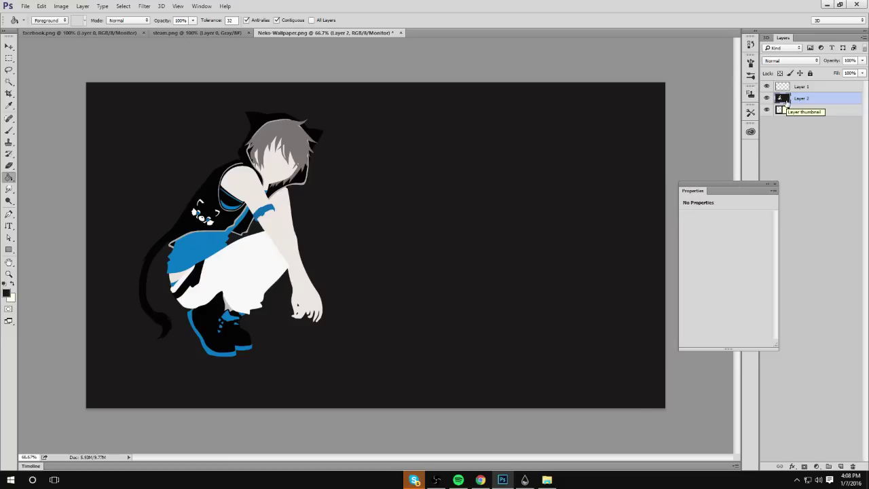
# Step: Open Replace Color on Neko-Wallpaper.png and sample the character's blue strap at fuzziness 132
pyautogui.click(61, 6)
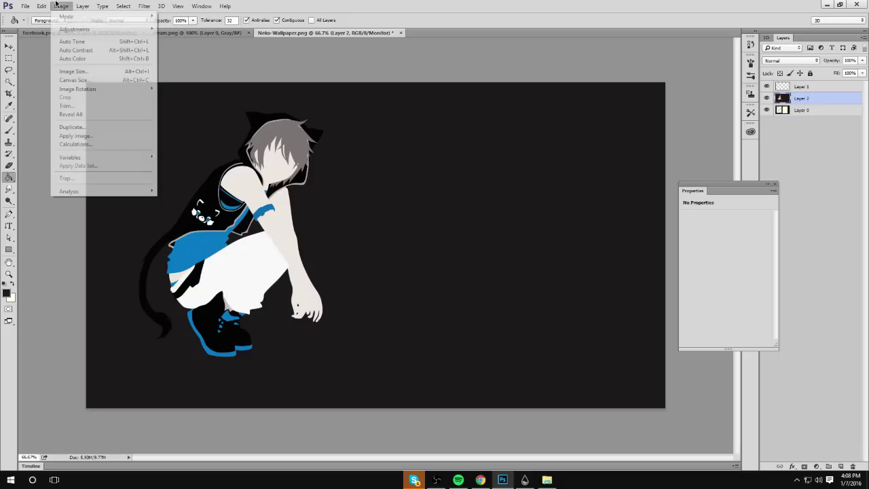
pyautogui.moveTo(76, 29)
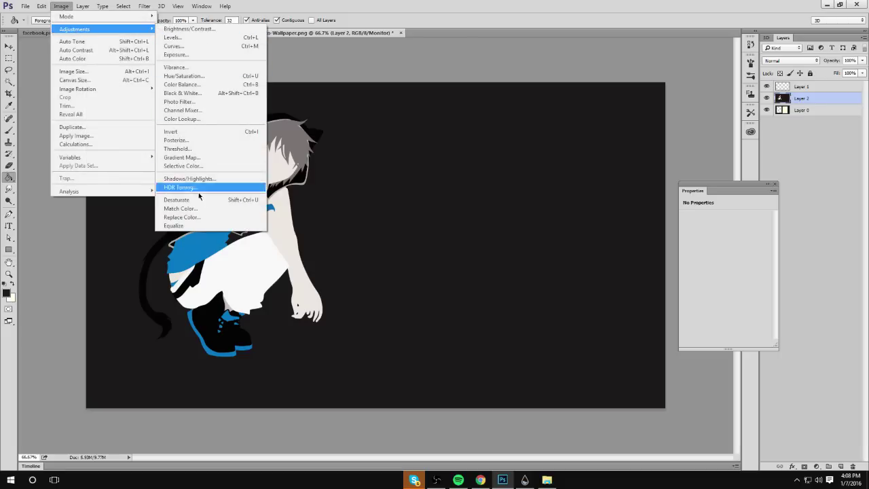
pyautogui.click(181, 217)
pyautogui.moveTo(150, 89); pyautogui.dragTo(619, 121)
pyautogui.click(284, 154)
pyautogui.click(213, 237)
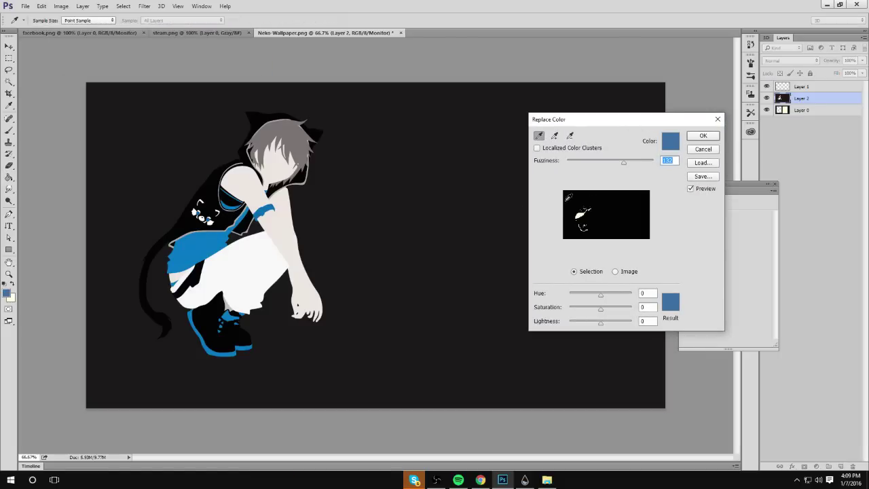
pyautogui.click(61, 6)
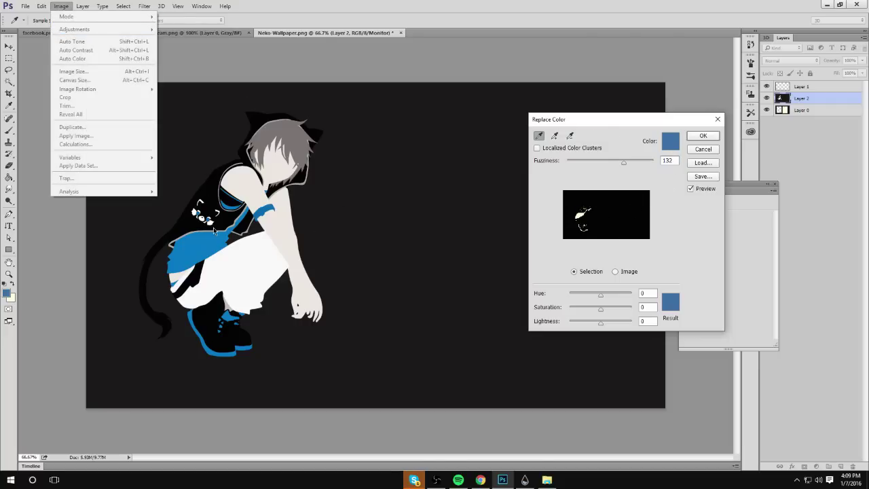
pyautogui.press('Escape')
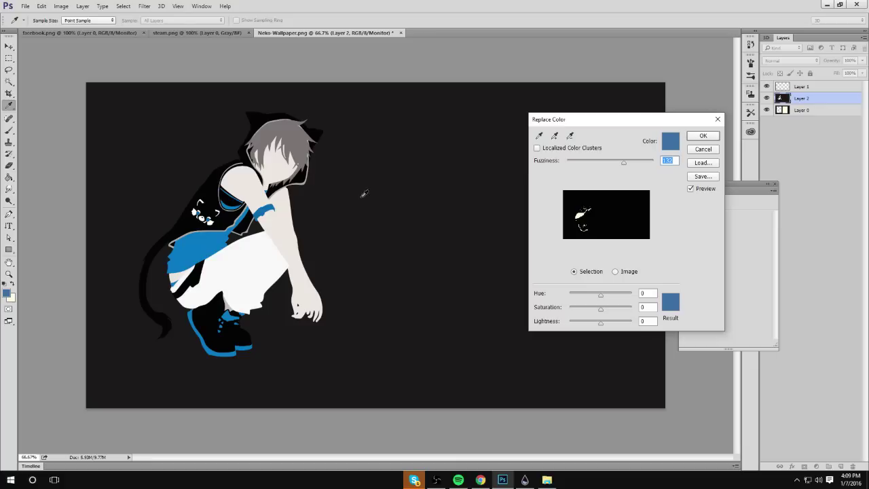
pyautogui.click(540, 136)
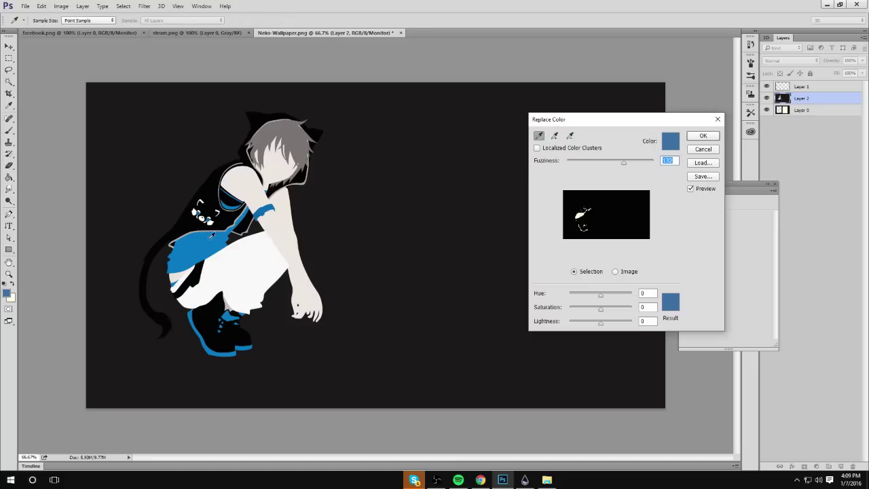
# Step: Try shifting the blue clothing to red, discard it, and resample the colour to replace
pyautogui.click(664, 309)
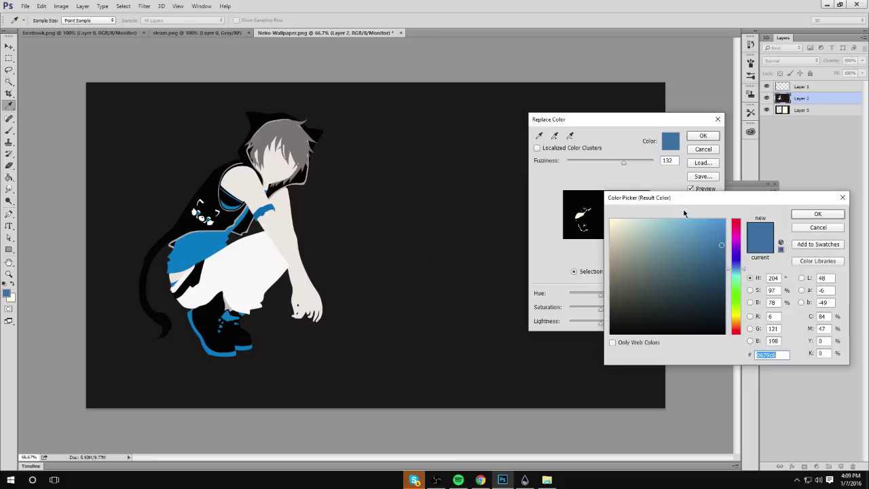
pyautogui.moveTo(737, 232); pyautogui.dragTo(724, 222)
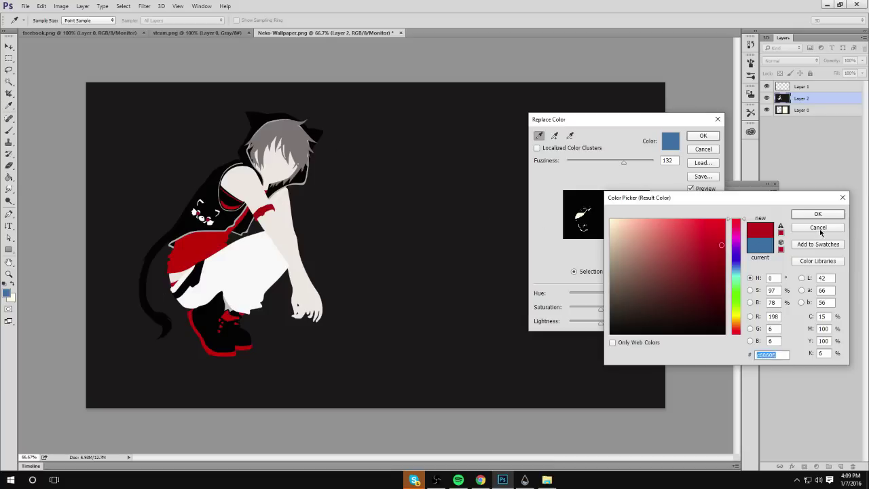
pyautogui.click(818, 227)
pyautogui.click(670, 141)
pyautogui.click(282, 136)
pyautogui.moveTo(706, 234)
pyautogui.mouseDown()
pyautogui.moveTo(672, 234)
pyautogui.moveTo(752, 243)
pyautogui.moveTo(733, 260)
pyautogui.moveTo(683, 252)
pyautogui.moveTo(702, 237)
pyautogui.moveTo(716, 276)
pyautogui.moveTo(721, 229)
pyautogui.mouseUp()
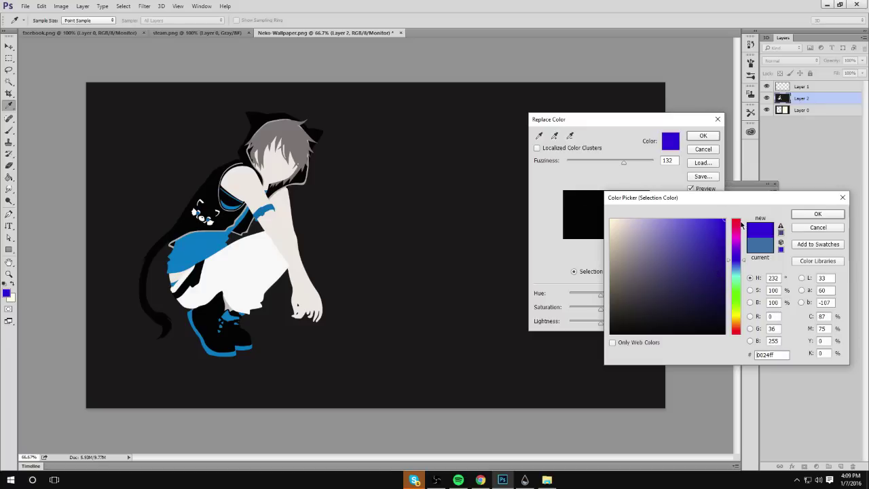
pyautogui.click(819, 214)
# Step: Sample the grey hair and try a purple-pink result colour, then cancel Replace Color
pyautogui.moveTo(600, 293); pyautogui.dragTo(627, 309)
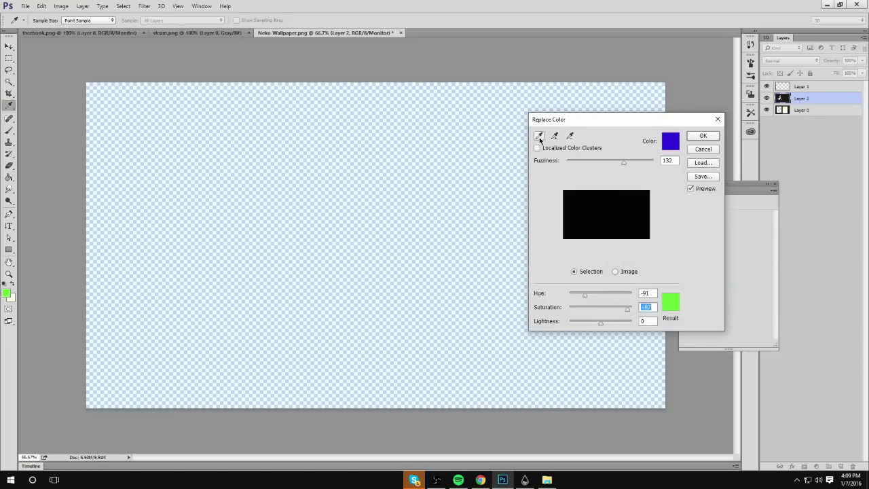
pyautogui.click(258, 133)
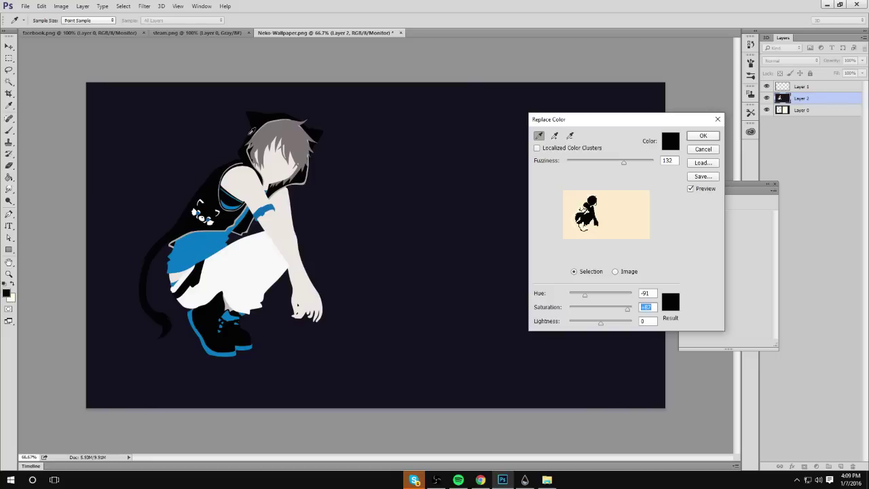
pyautogui.click(275, 134)
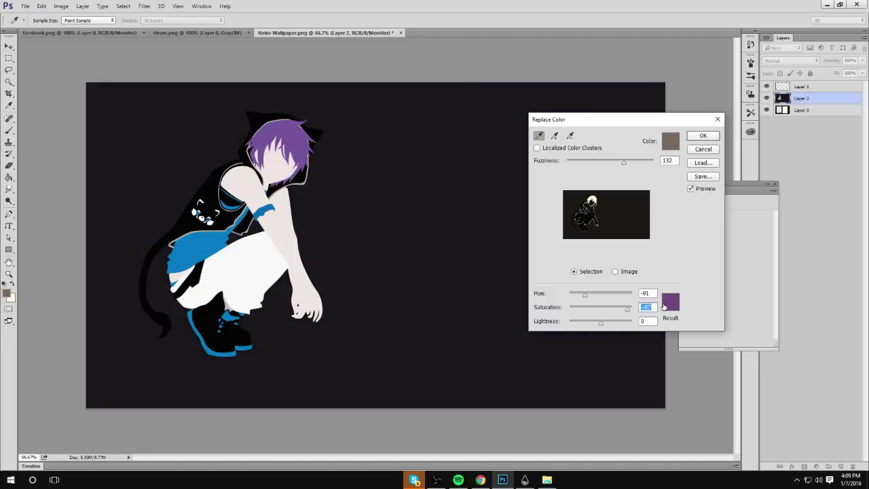
pyautogui.click(670, 303)
pyautogui.write('d1d1d1')
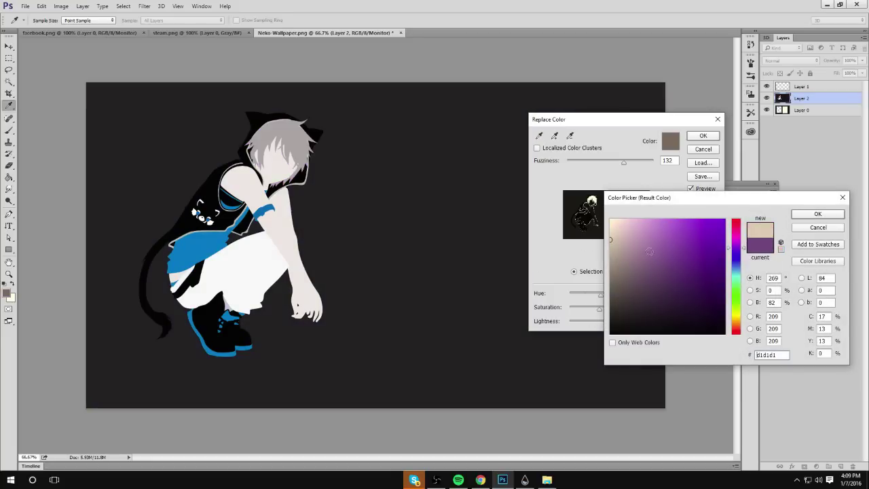
pyautogui.moveTo(650, 252); pyautogui.dragTo(725, 256)
pyautogui.click(737, 232)
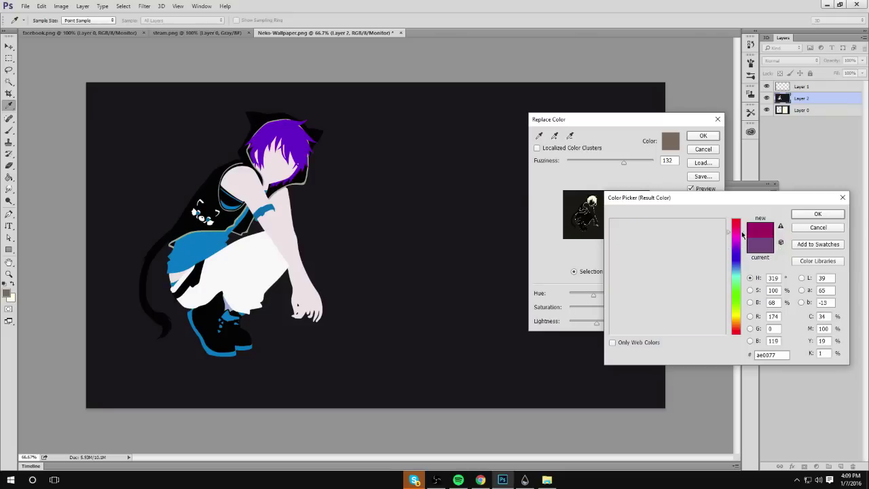
pyautogui.moveTo(677, 240)
pyautogui.mouseDown()
pyautogui.moveTo(653, 262)
pyautogui.moveTo(623, 222)
pyautogui.moveTo(699, 227)
pyautogui.moveTo(617, 238)
pyautogui.moveTo(679, 252)
pyautogui.moveTo(627, 254)
pyautogui.moveTo(642, 247)
pyautogui.moveTo(614, 223)
pyautogui.moveTo(679, 230)
pyautogui.mouseUp()
pyautogui.click(794, 216)
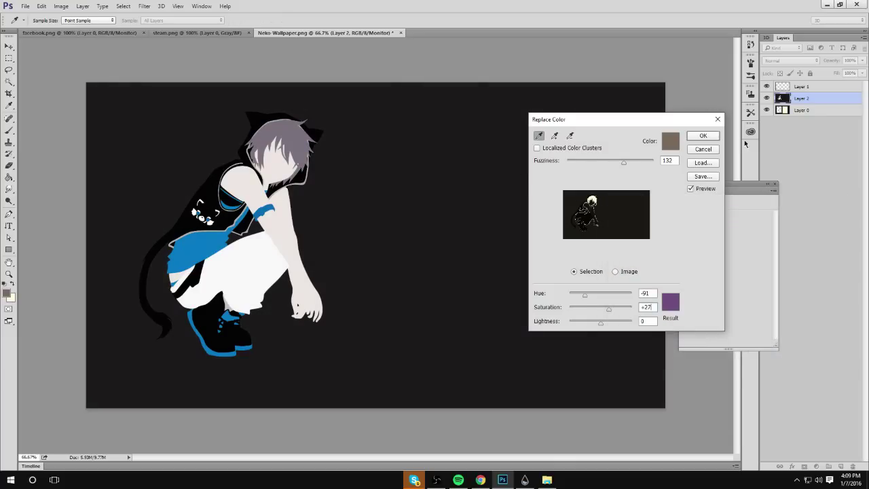
pyautogui.click(703, 149)
# Step: Magic Wand-select the grey hair and set the Paint Bucket foreground colour to ff0000
pyautogui.click(8, 84)
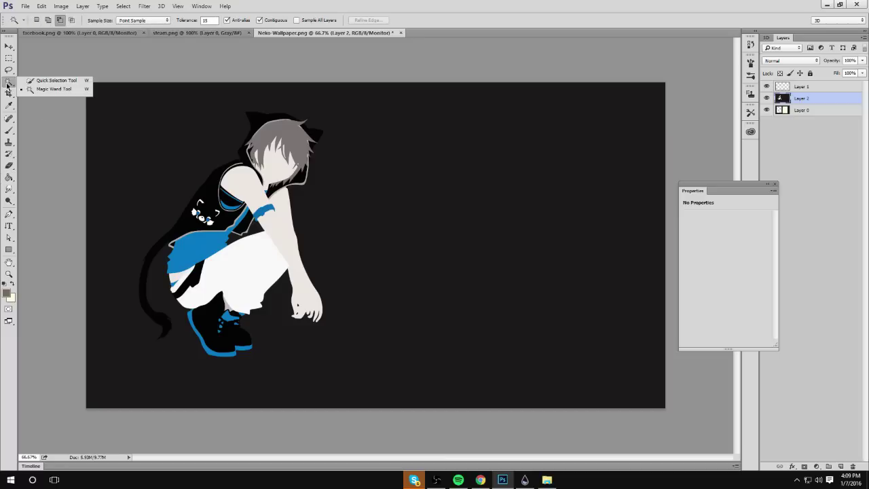
pyautogui.click(299, 140)
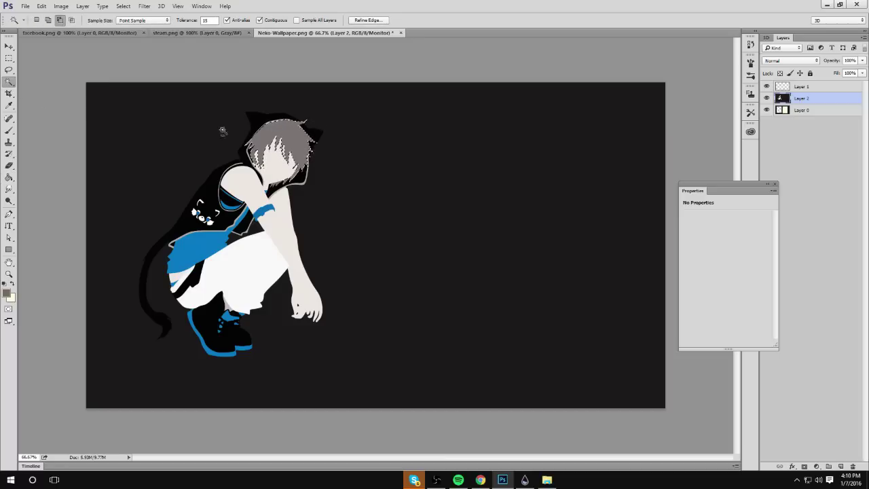
pyautogui.moveTo(8, 178)
pyautogui.mouseDown()
pyautogui.moveTo(31, 195)
pyautogui.moveTo(6, 292)
pyautogui.mouseUp()
pyautogui.click(6, 292)
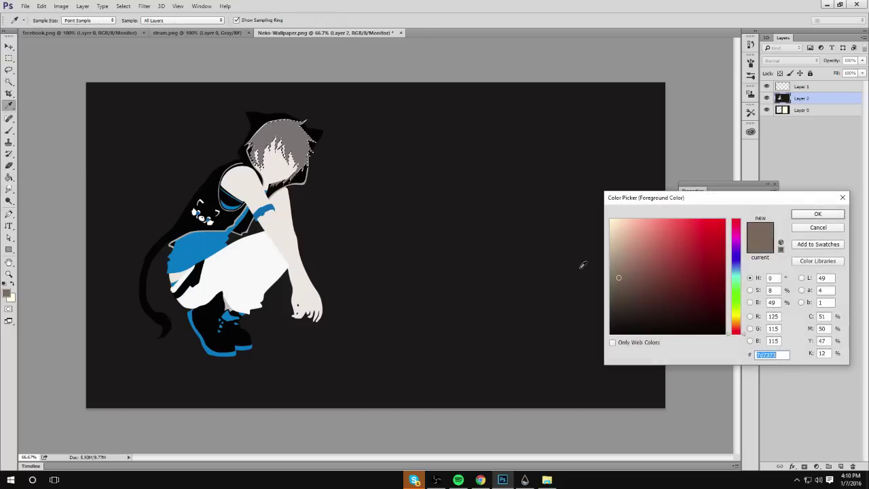
pyautogui.write('ff0000')
pyautogui.click(818, 214)
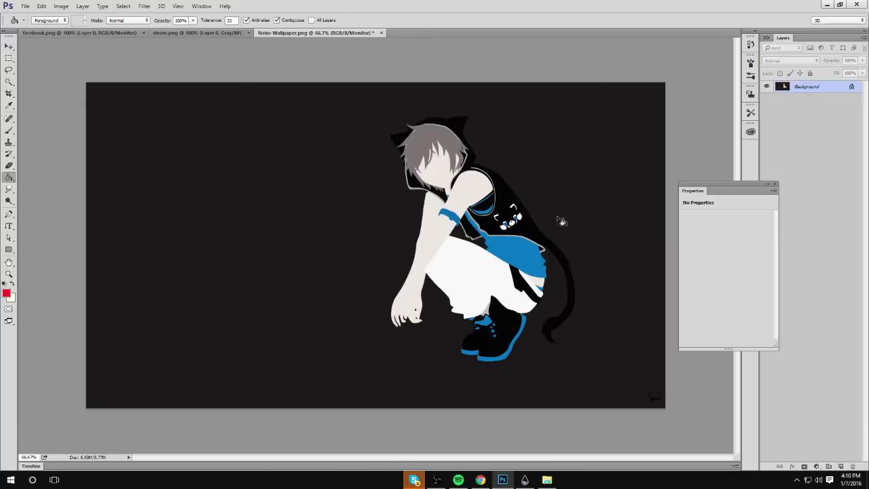
# Step: Drag the Kingdom Hearts Sora image from the Pictures wallpaper folder into the wallpaper
pyautogui.click(547, 480)
pyautogui.click(201, 290)
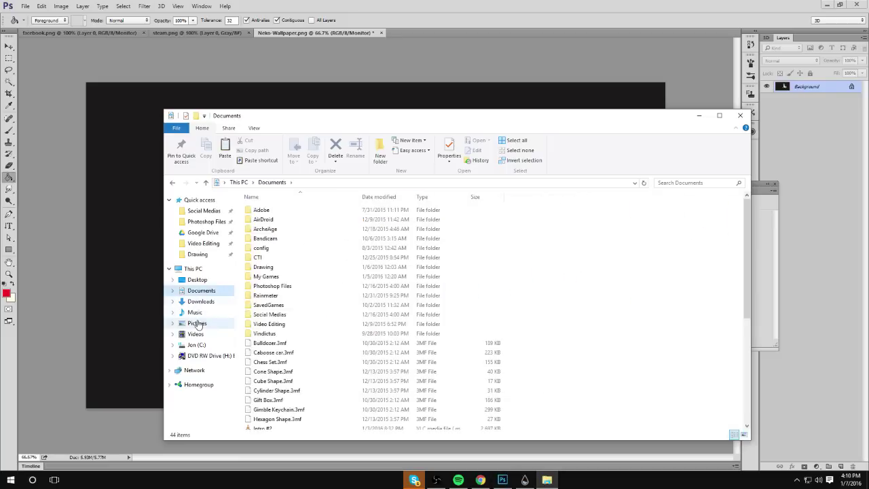
pyautogui.doubleClick(326, 224)
pyautogui.click(317, 398)
pyautogui.moveTo(316, 398); pyautogui.dragTo(122, 272)
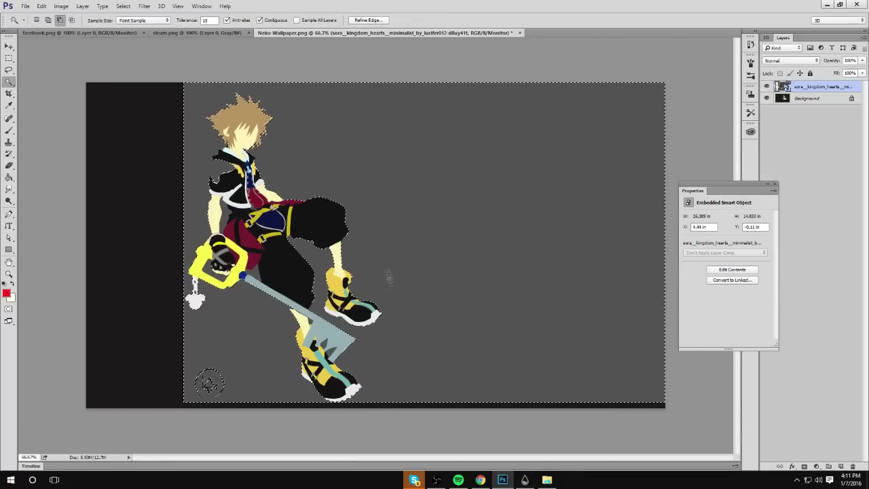
# Step: Select Sora's grey background and the bottom-left logo area, then deselect
pyautogui.click(207, 372)
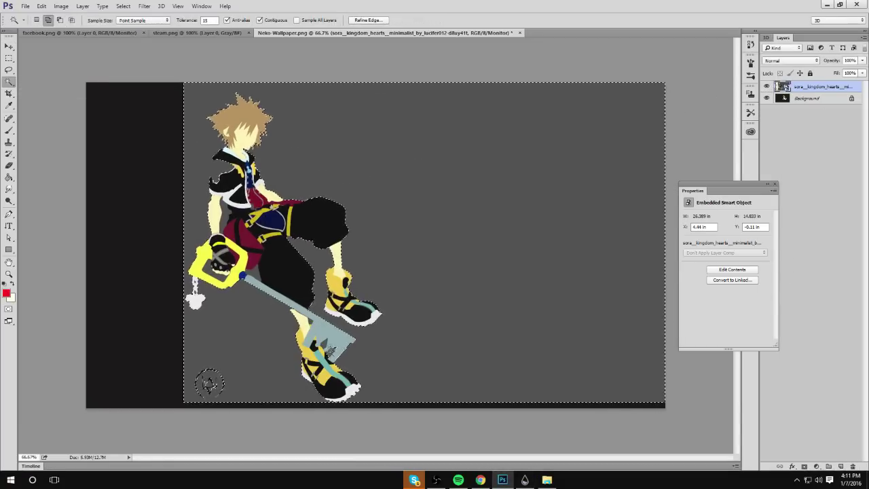
pyautogui.rightClick(811, 86)
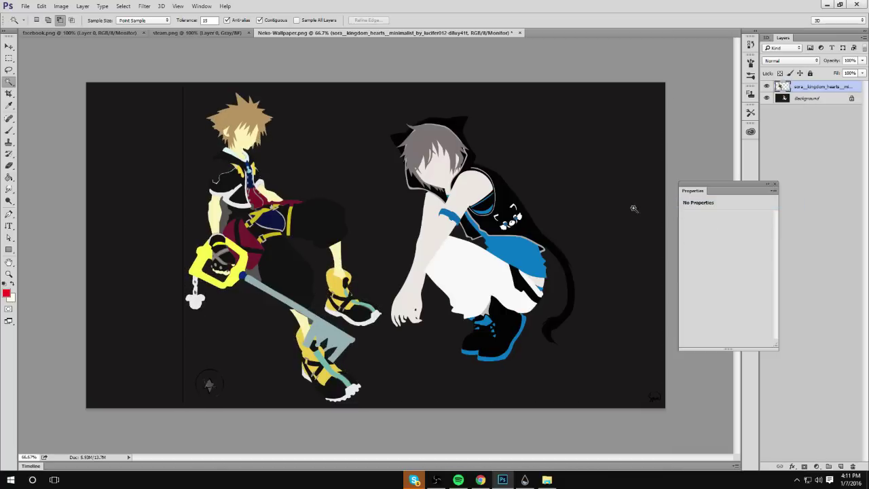
pyautogui.click(9, 57)
pyautogui.click(41, 57)
pyautogui.moveTo(181, 356); pyautogui.dragTo(232, 407)
pyautogui.hotkey('ctrl', 'd')
# Step: Flip the Sora layer horizontally and move it right to overlap the neko figure
pyautogui.hotkey('ctrl', 't')
pyautogui.rightClick(395, 171)
pyautogui.click(428, 373)
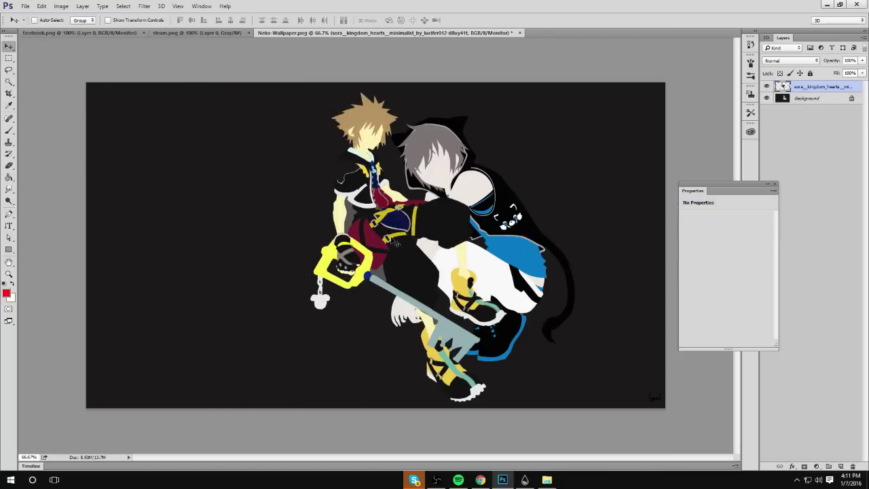
pyautogui.moveTo(428, 373); pyautogui.dragTo(615, 372)
pyautogui.press('v')
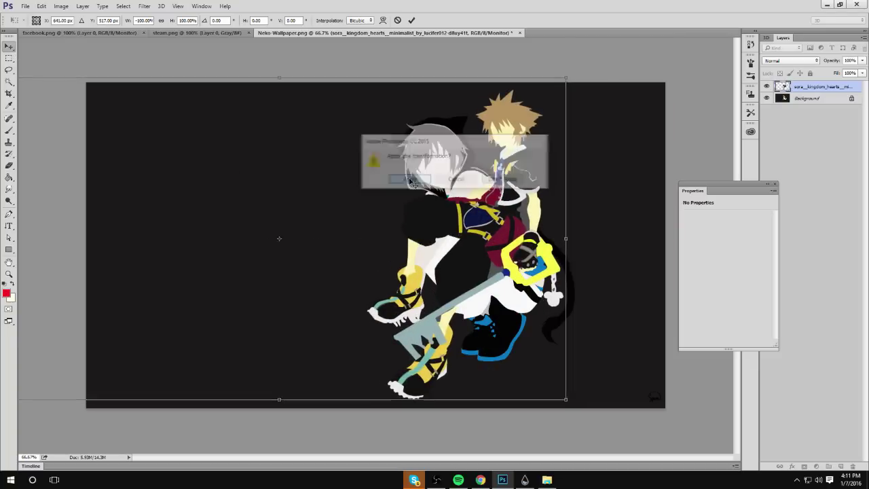
pyautogui.press('Return')
pyautogui.moveTo(720, 185); pyautogui.dragTo(768, 265)
# Step: Draw a rectangle shape covering the whole canvas above the Background layer
pyautogui.click(807, 98)
pyautogui.click(9, 57)
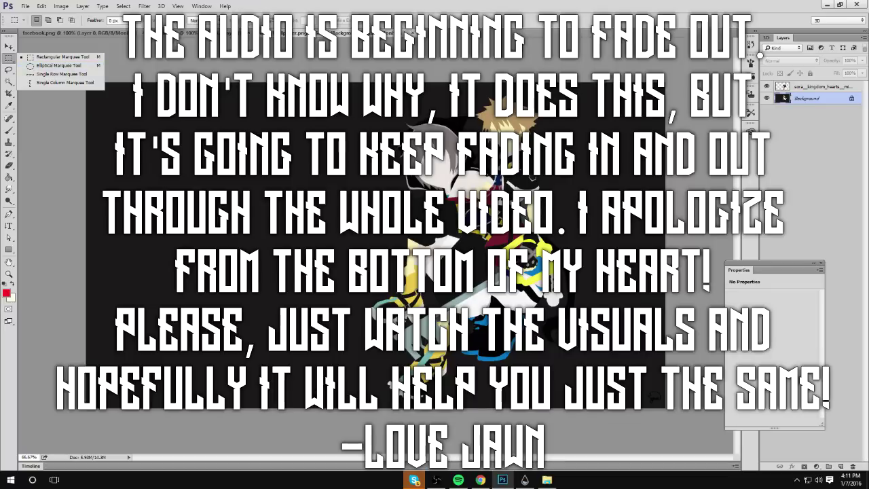
pyautogui.click(61, 56)
pyautogui.moveTo(359, 92); pyautogui.dragTo(631, 381)
pyautogui.press('u')
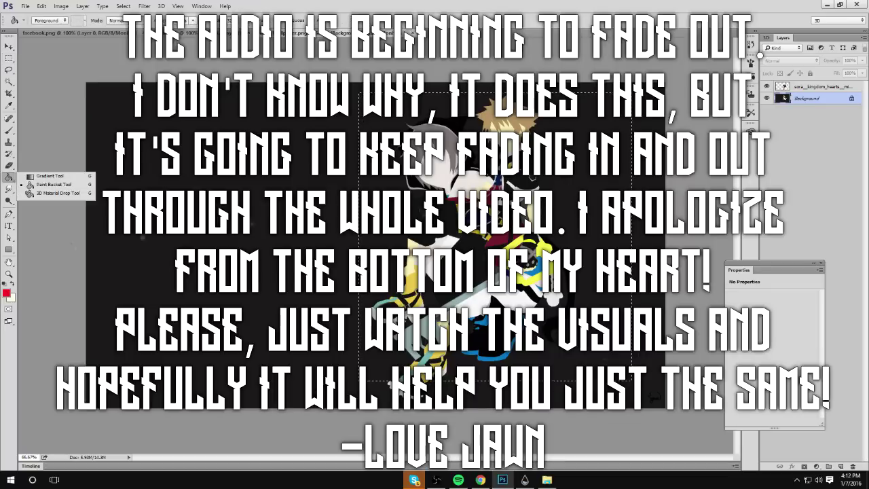
pyautogui.moveTo(122, 82); pyautogui.dragTo(665, 410)
pyautogui.press('v')
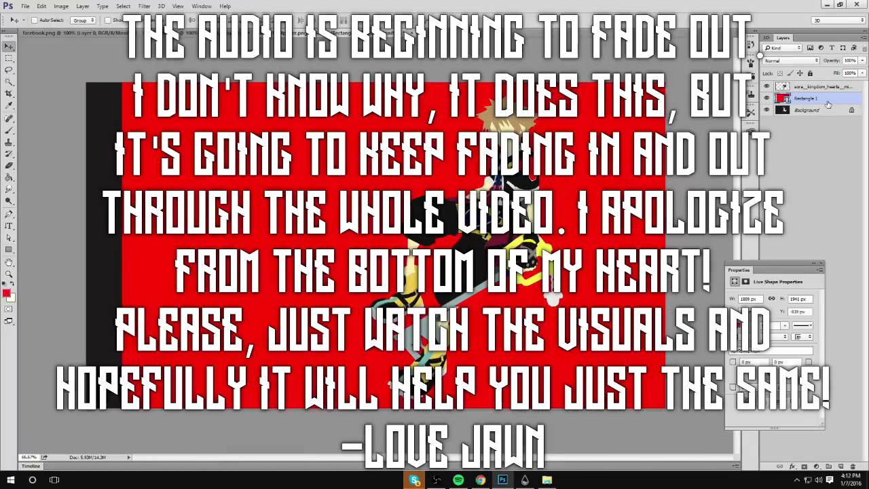
# Step: Give the rectangle a Color Overlay of 1b191a
pyautogui.doubleClick(828, 103)
pyautogui.click(537, 243)
pyautogui.click(679, 146)
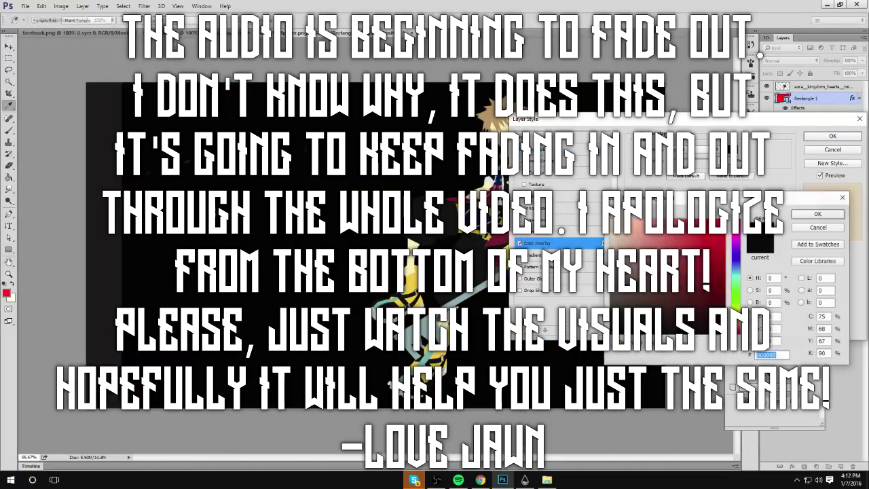
pyautogui.click(817, 214)
pyautogui.press('Return')
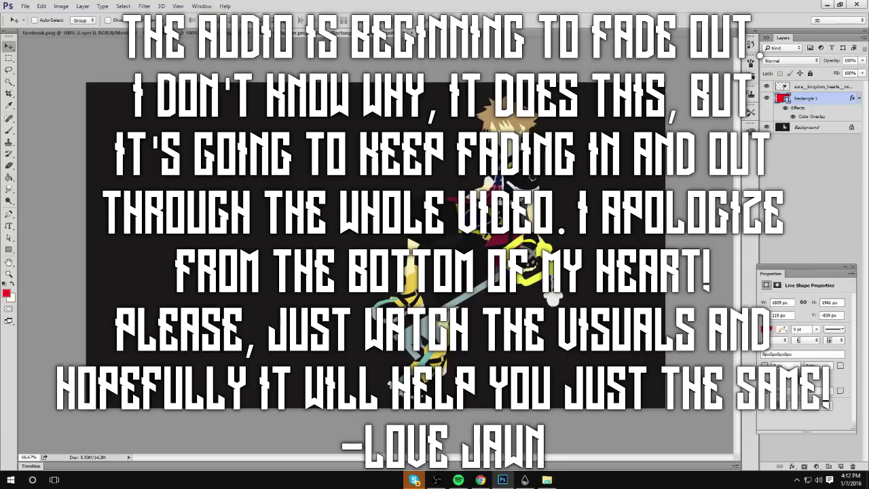
# Step: Apply Replace Color to the sora layer with a new replacement colour
pyautogui.click(9, 81)
pyautogui.click(62, 6)
pyautogui.moveTo(75, 29)
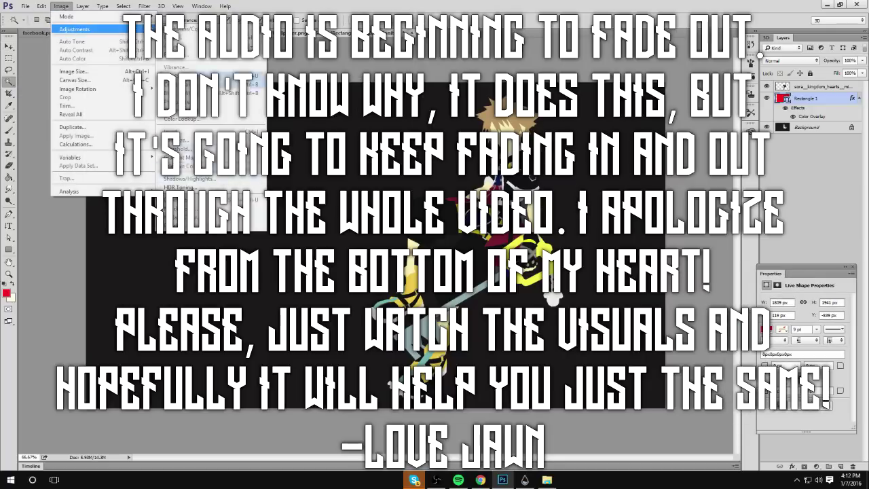
pyautogui.click(818, 86)
pyautogui.click(61, 7)
pyautogui.click(183, 219)
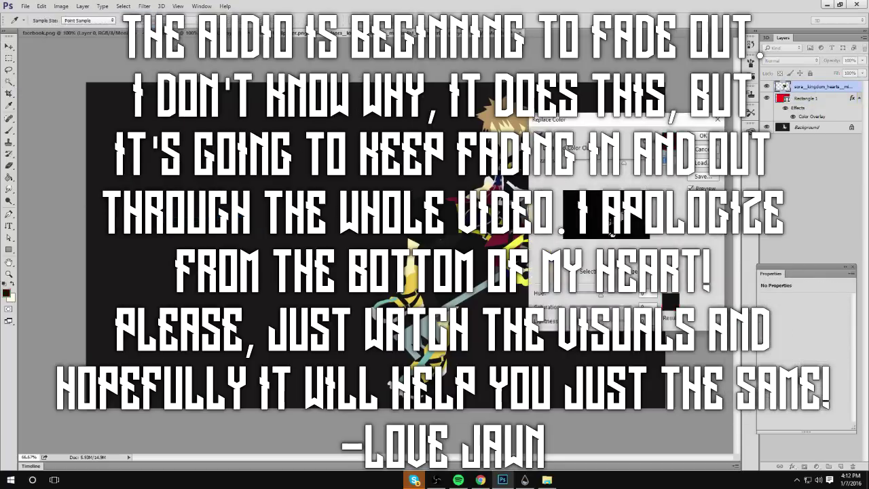
pyautogui.click(672, 301)
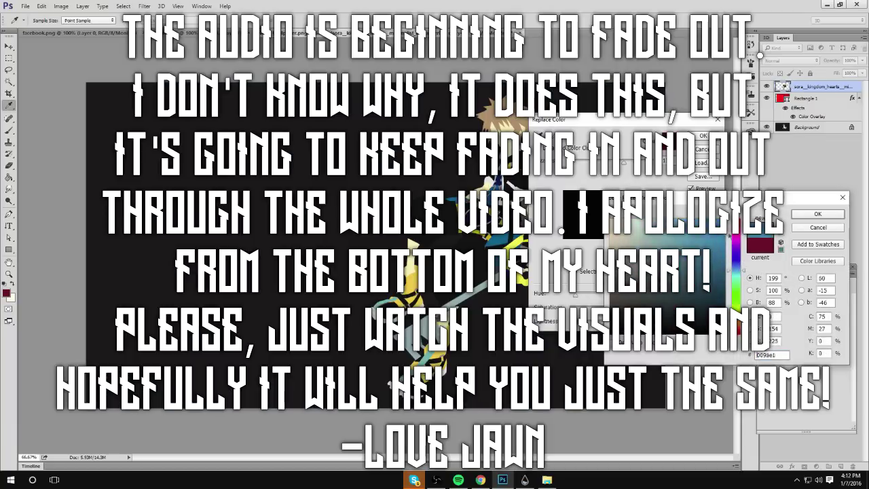
pyautogui.press('Return')
pyautogui.press('Return')
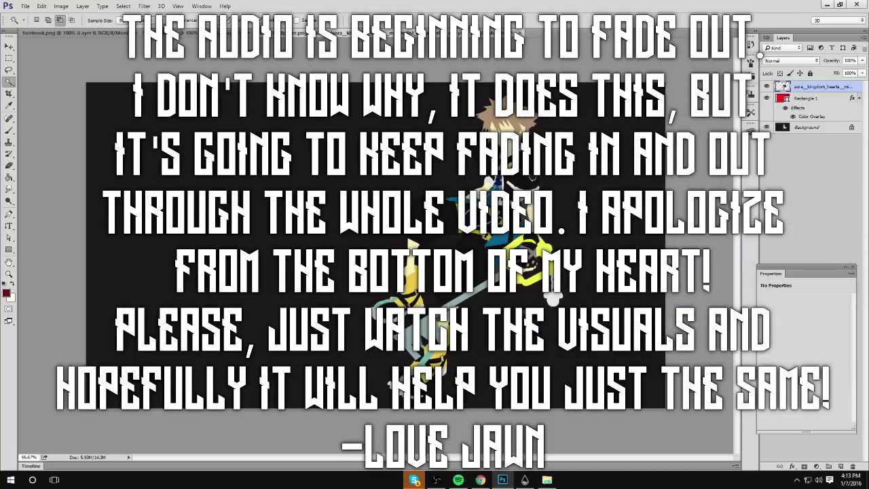
# Step: Save for Web into Desktop > Neko_KingdomHearts_Rainmeter_By_Jawn > Wallpaper
pyautogui.click(25, 6)
pyautogui.moveTo(68, 202)
pyautogui.click(204, 241)
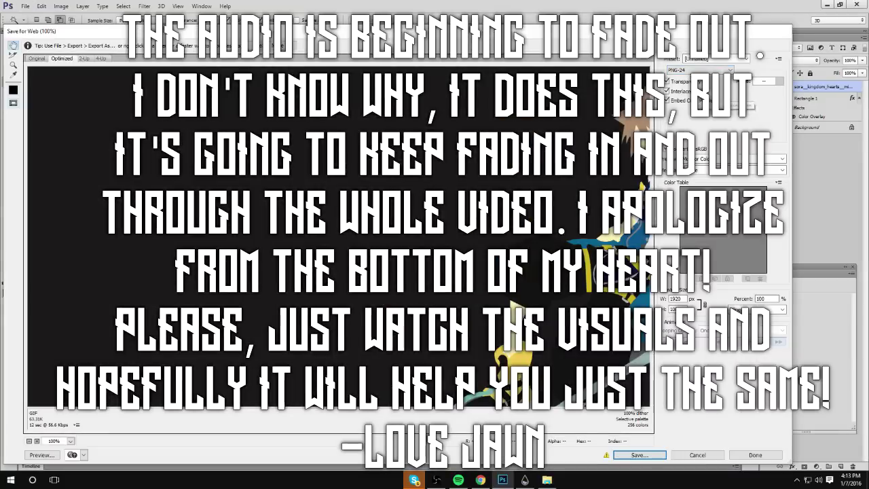
pyautogui.click(639, 455)
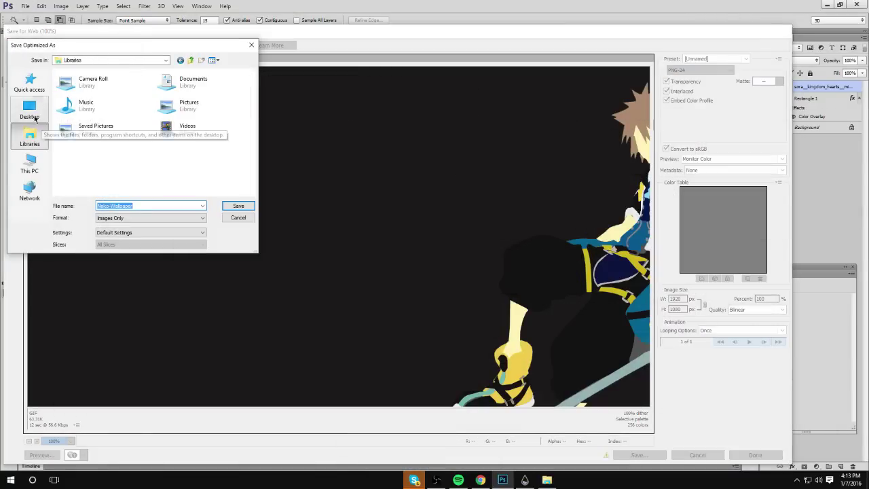
pyautogui.click(35, 119)
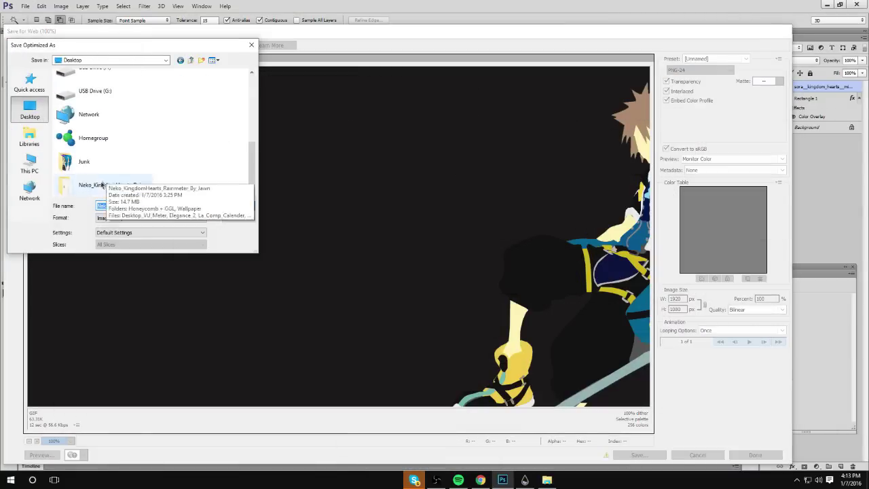
pyautogui.doubleClick(66, 184)
pyautogui.doubleClick(77, 91)
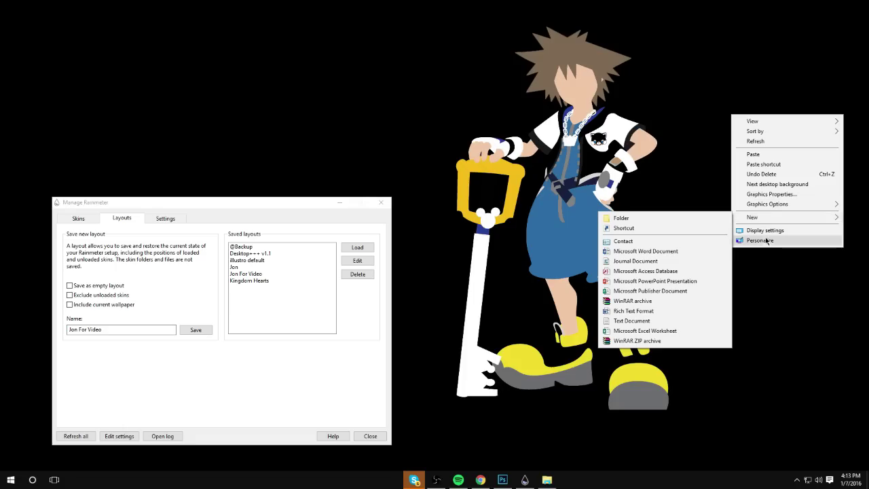
# Step: Open the Personalization Background page and expand the background type list
pyautogui.click(760, 240)
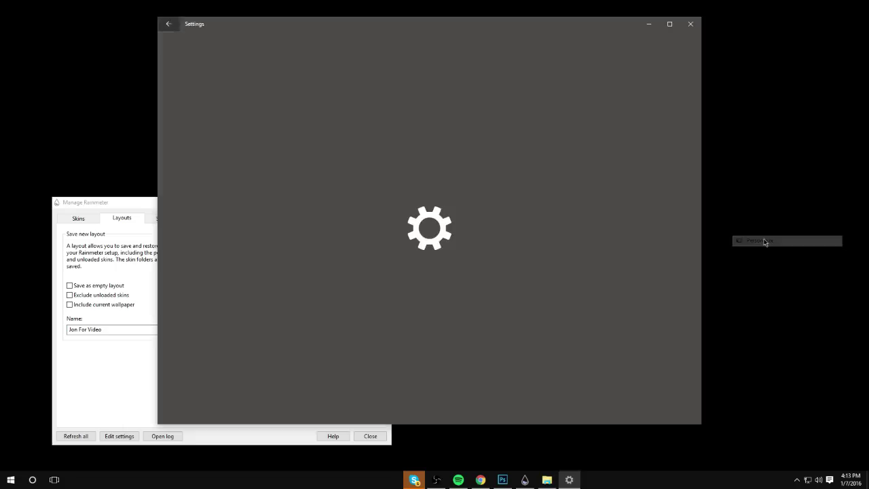
pyautogui.moveTo(475, 20); pyautogui.dragTo(647, 27)
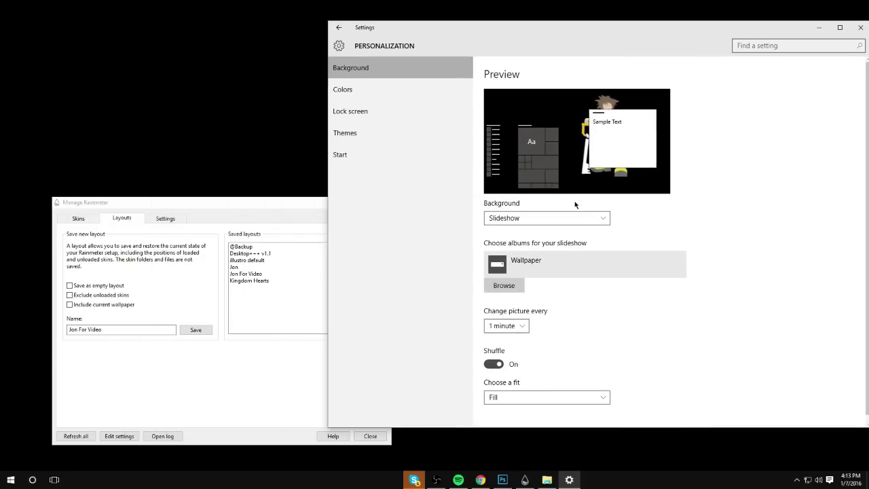
pyautogui.click(557, 218)
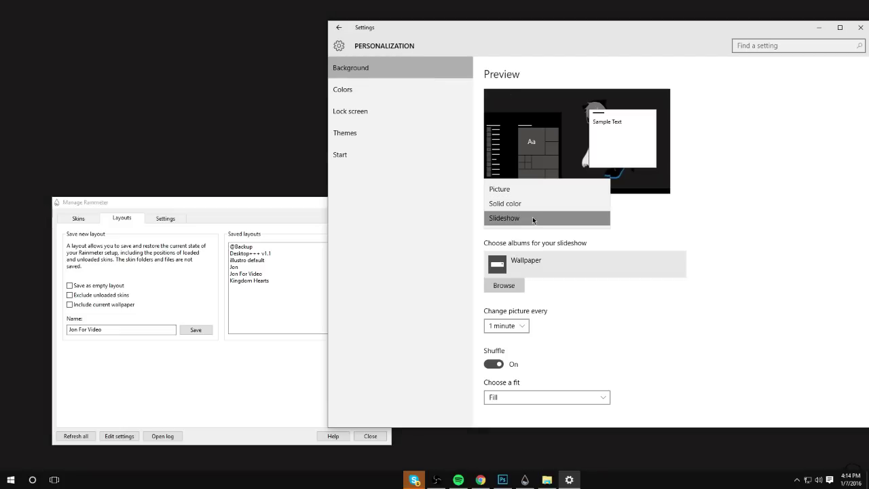
# Step: Keep Slideshow and choose Desktop > Neko_KingdomHearts_Rainmeter_By_Jawn > Wallpaper as the album
pyautogui.click(546, 216)
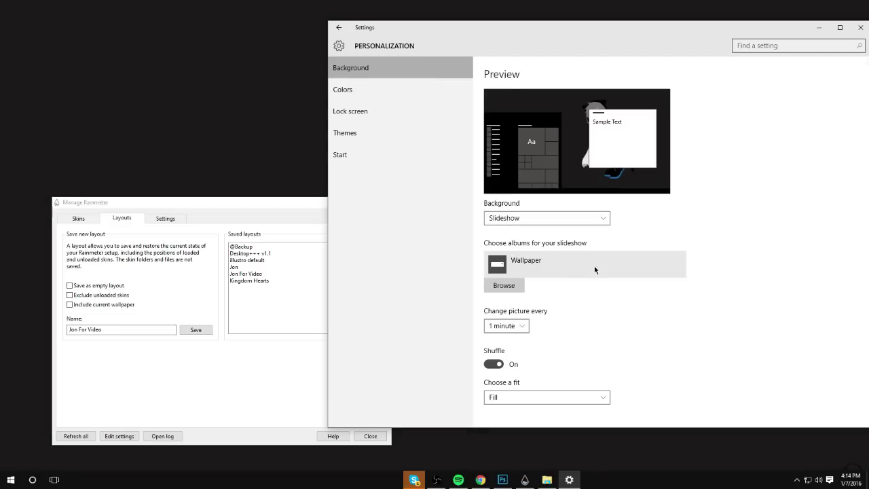
pyautogui.click(514, 291)
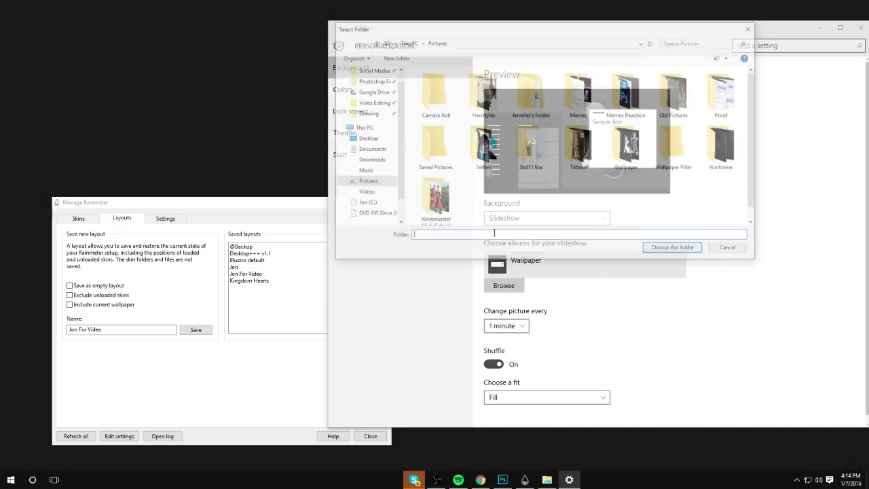
pyautogui.click(376, 163)
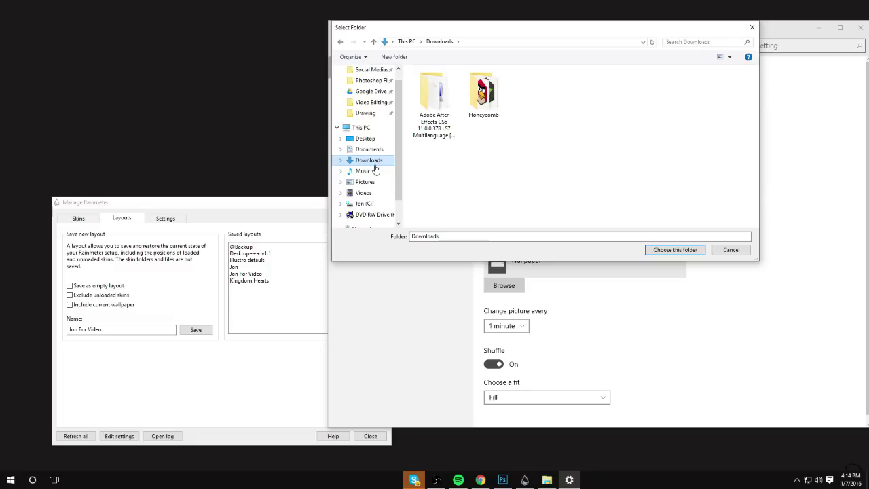
pyautogui.click(372, 140)
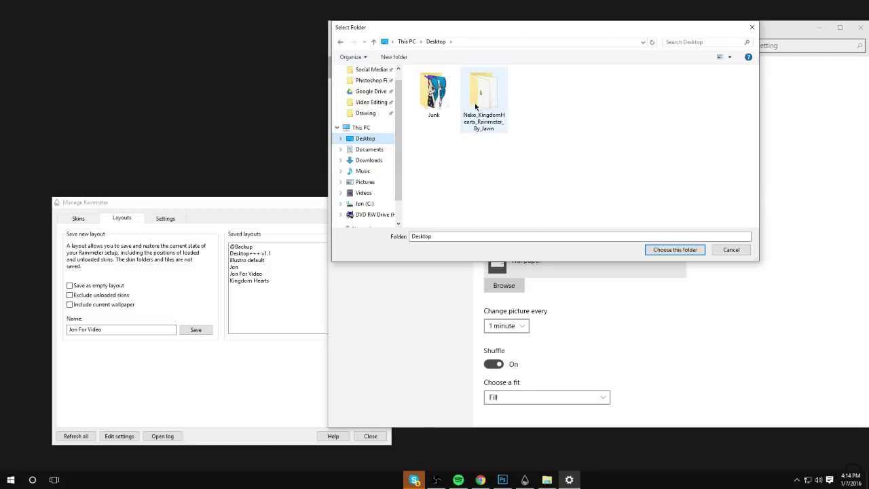
pyautogui.doubleClick(482, 102)
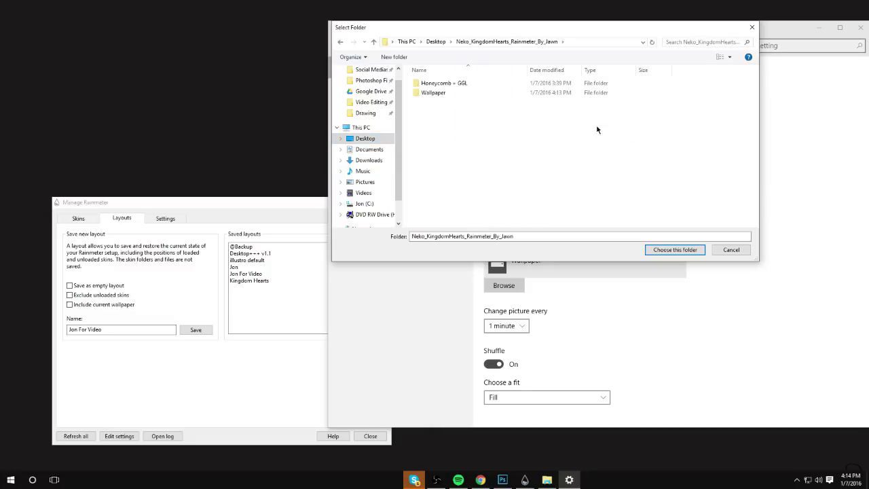
pyautogui.click(434, 92)
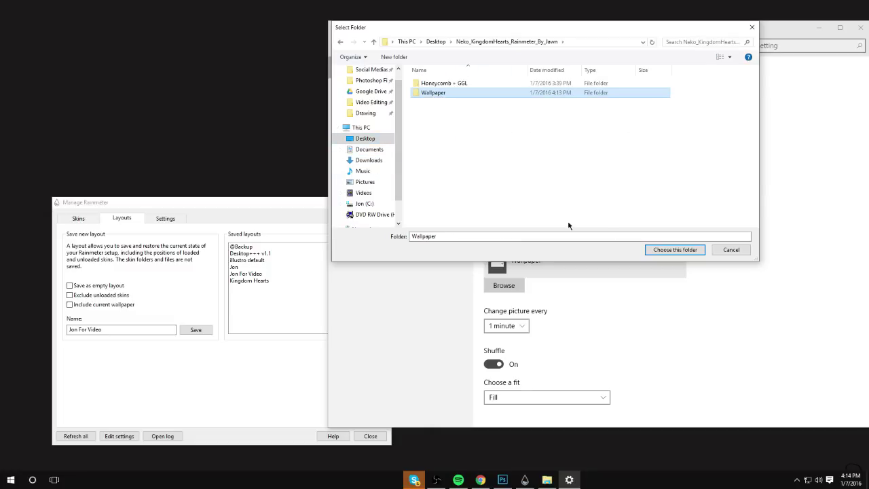
pyautogui.click(682, 252)
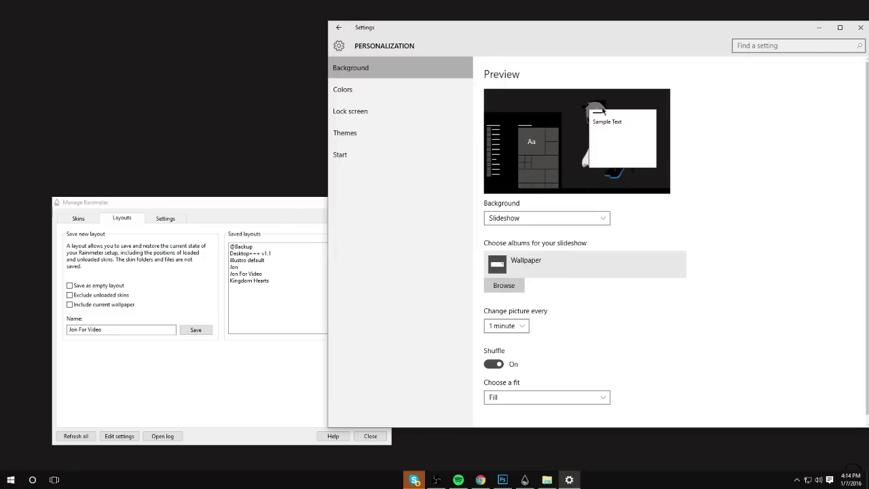
# Step: Keep the slideshow at every 1 minute with Fill fit, then move Settings aside to see the wallpaper
pyautogui.moveTo(262, 207); pyautogui.dragTo(239, 183)
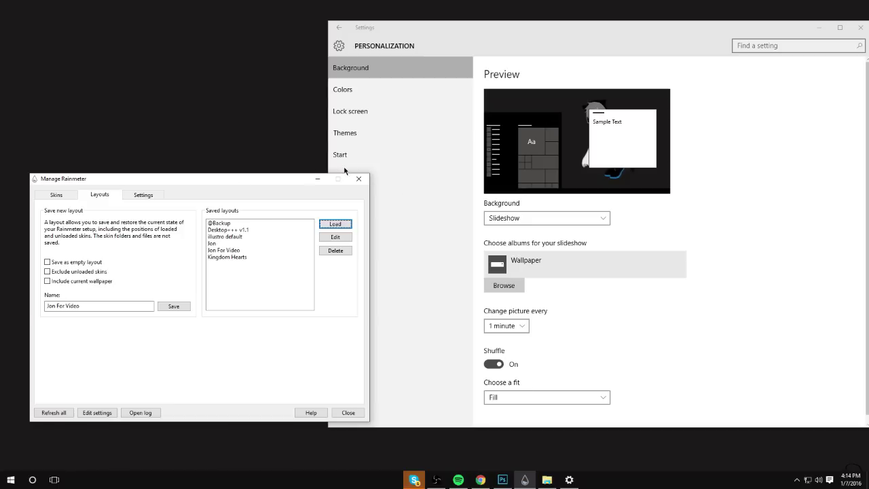
pyautogui.click(652, 316)
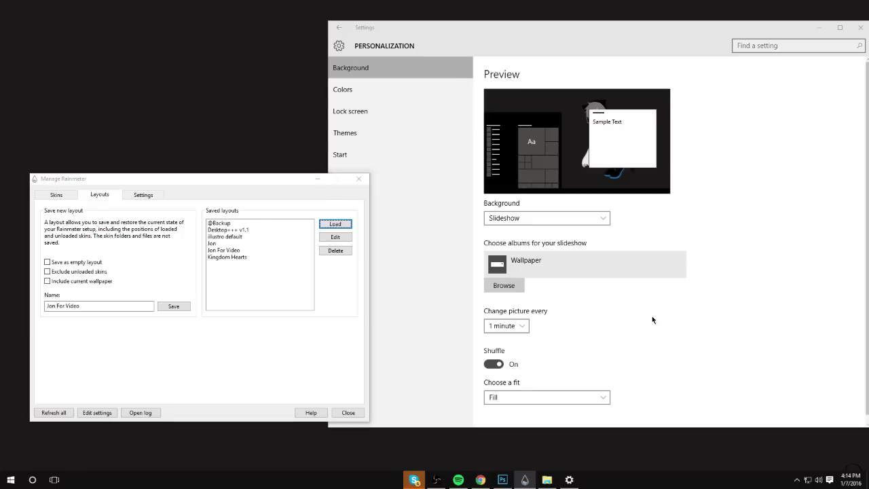
pyautogui.click(522, 329)
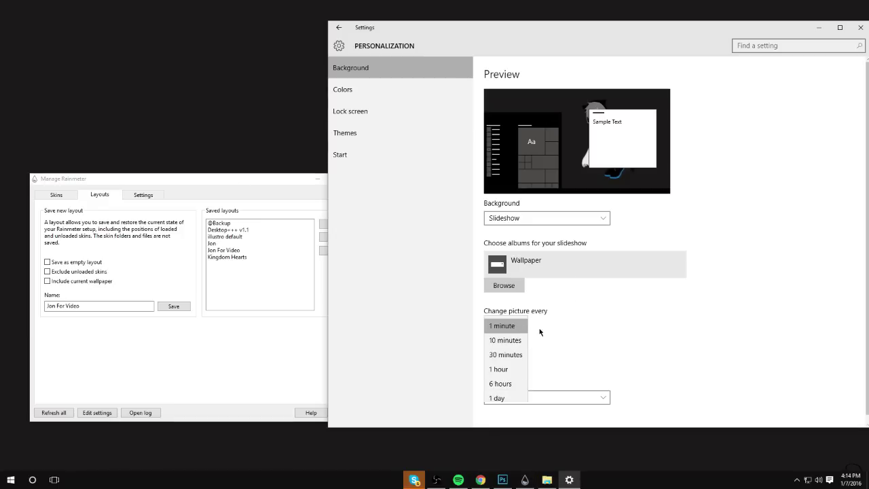
pyautogui.click(506, 324)
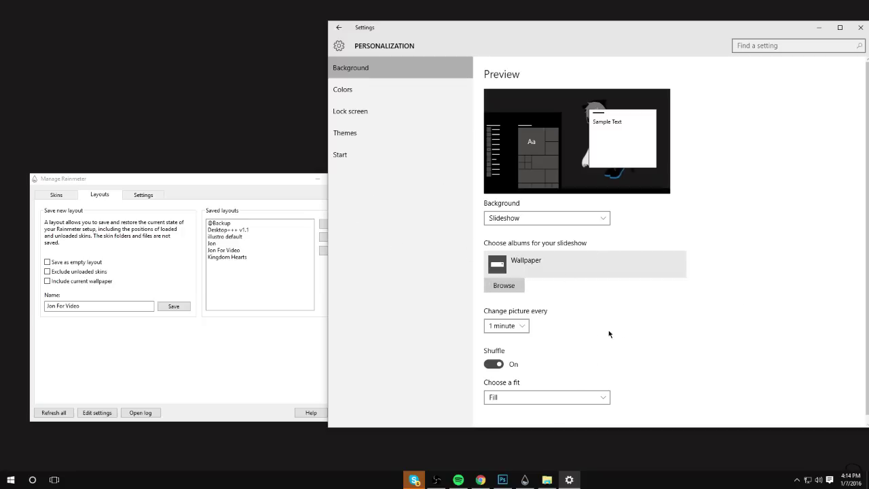
pyautogui.click(551, 398)
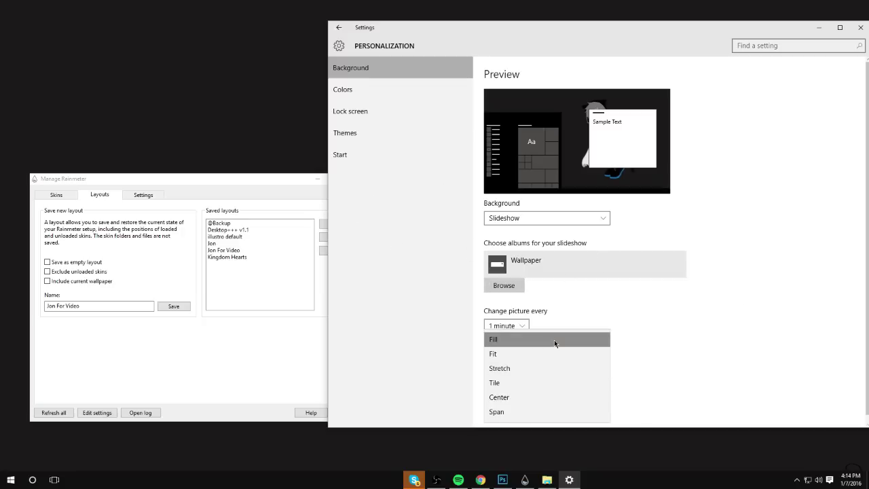
pyautogui.click(589, 341)
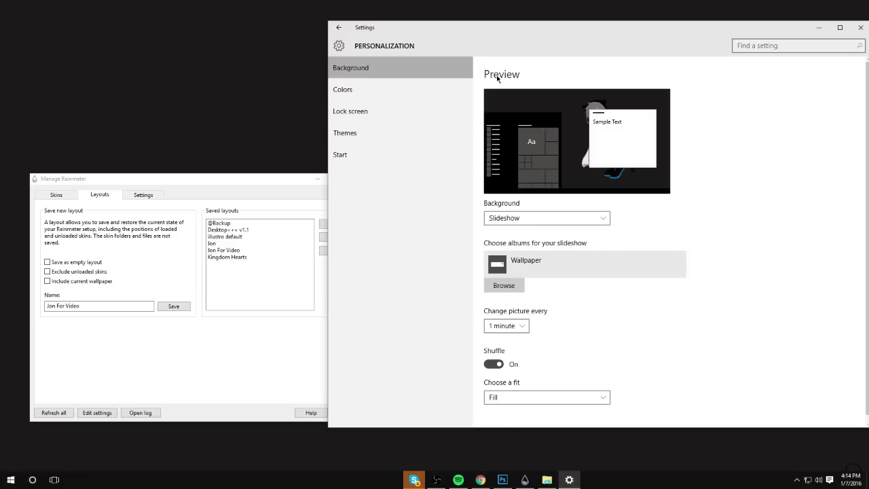
pyautogui.moveTo(539, 36); pyautogui.dragTo(302, 243)
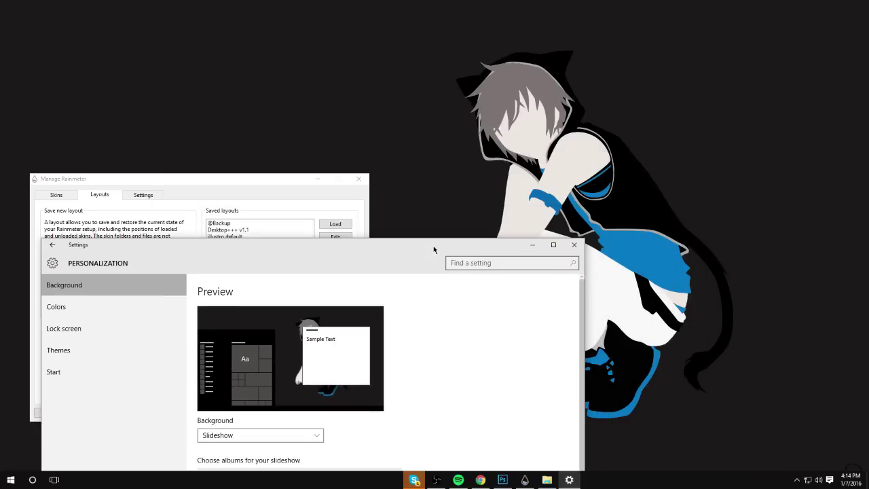
# Step: Close Settings and show Manage Rainmeter's Skins list, moving the window to mid-left
pyautogui.moveTo(434, 246); pyautogui.dragTo(637, 37)
pyautogui.click(781, 36)
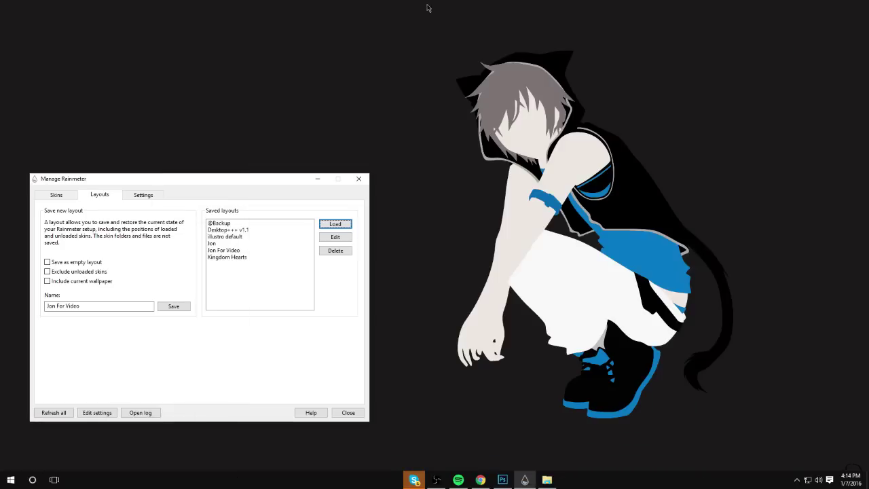
pyautogui.moveTo(246, 178); pyautogui.dragTo(685, 54)
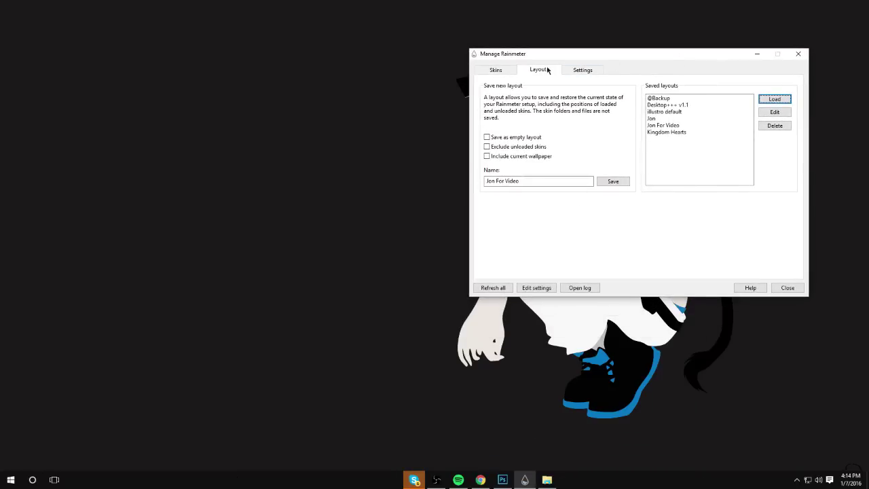
pyautogui.click(506, 72)
pyautogui.scroll(5, 554, 154)
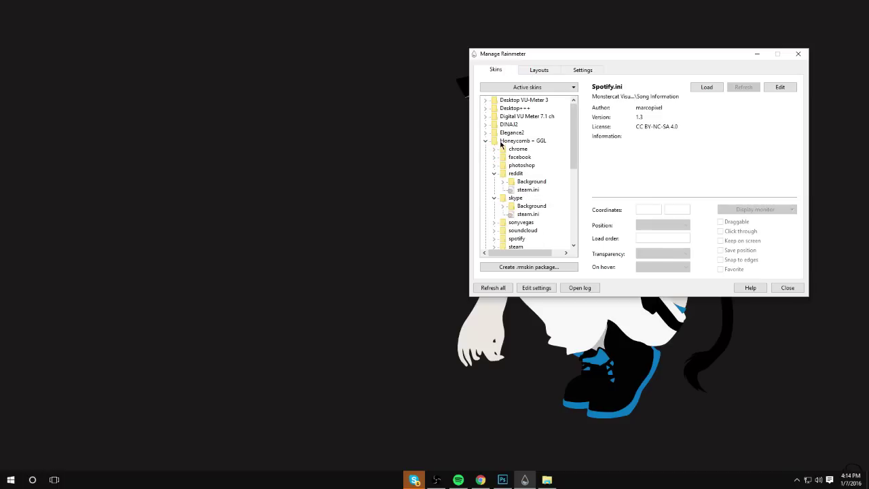
pyautogui.moveTo(613, 53); pyautogui.dragTo(275, 247)
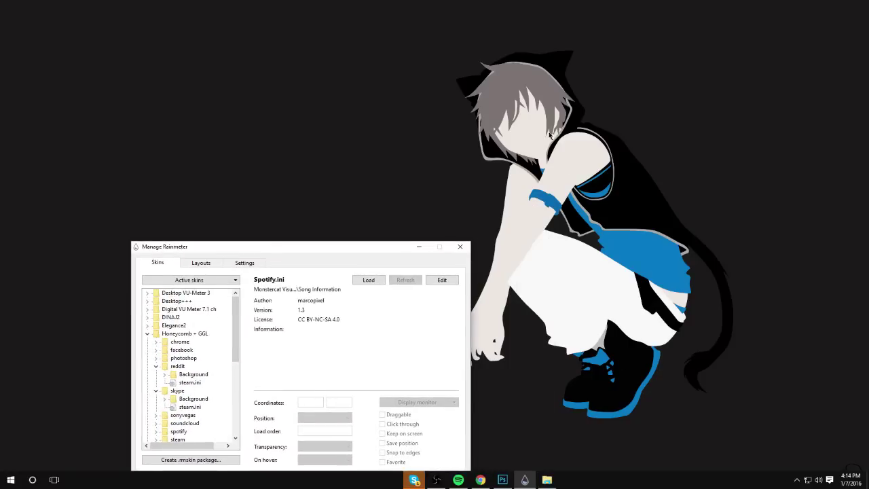
pyautogui.moveTo(355, 257); pyautogui.dragTo(313, 136)
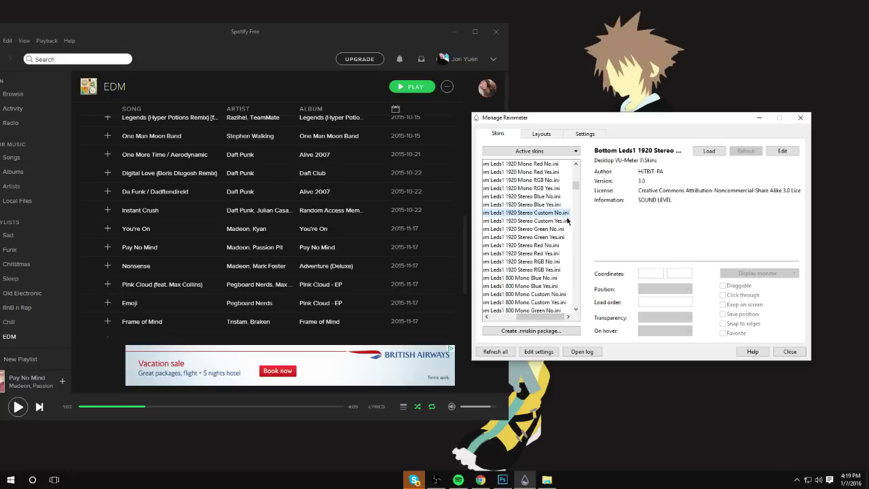
# Step: Load the Bottom Leds1 1920 Stereo Custom No visualizer skin
pyautogui.click(709, 150)
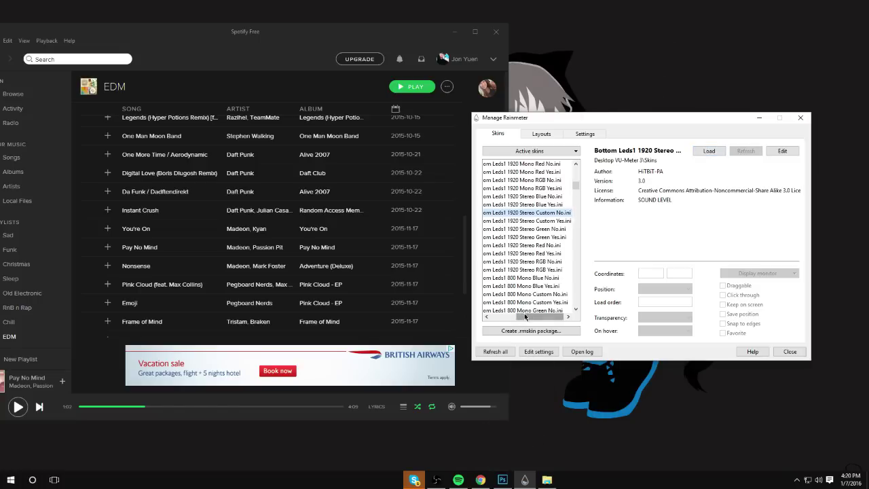
pyautogui.moveTo(525, 317); pyautogui.dragTo(513, 316)
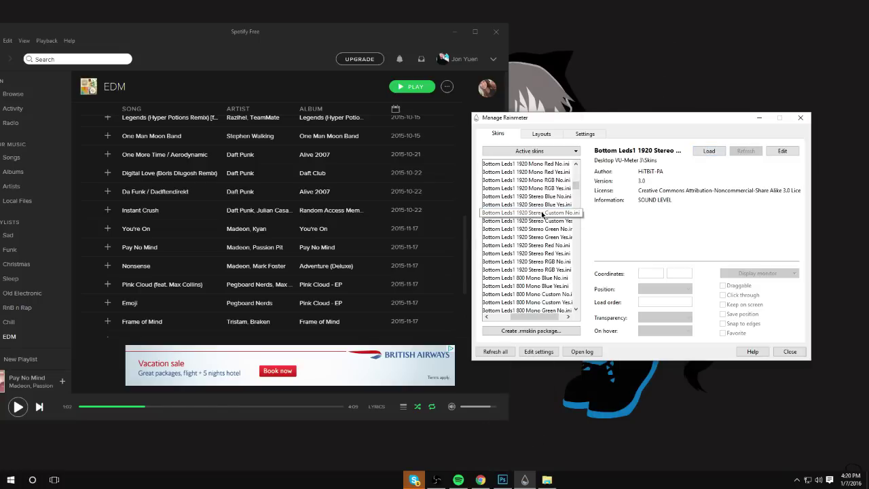
pyautogui.click(549, 216)
pyautogui.click(707, 151)
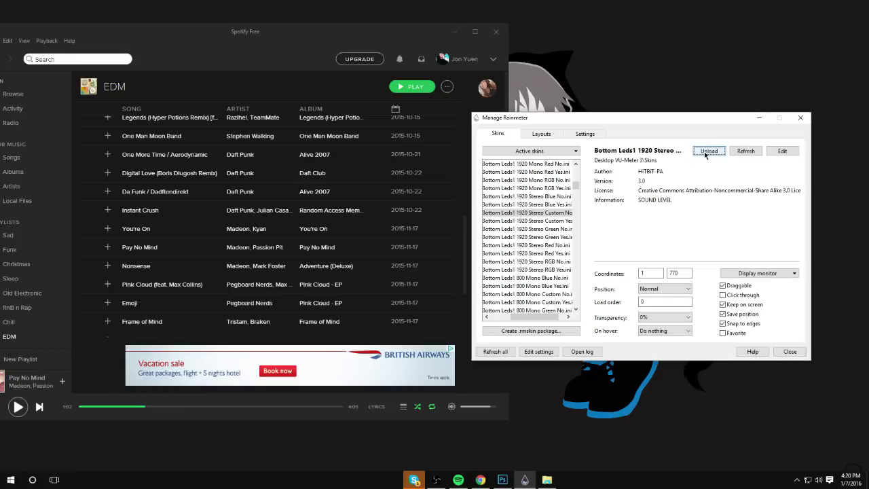
# Step: Expand the RGB Code folder and select RGB Code.ini to show its details
pyautogui.scroll(8, 505, 182)
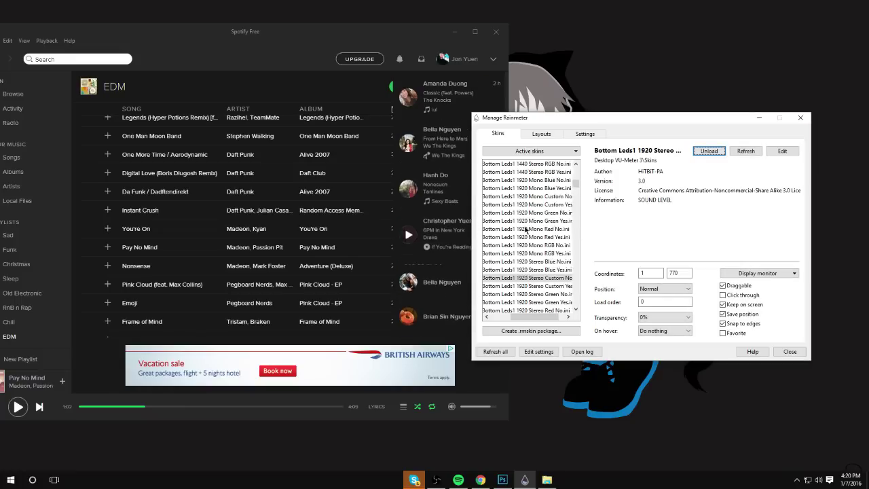
pyautogui.moveTo(546, 316); pyautogui.dragTo(526, 316)
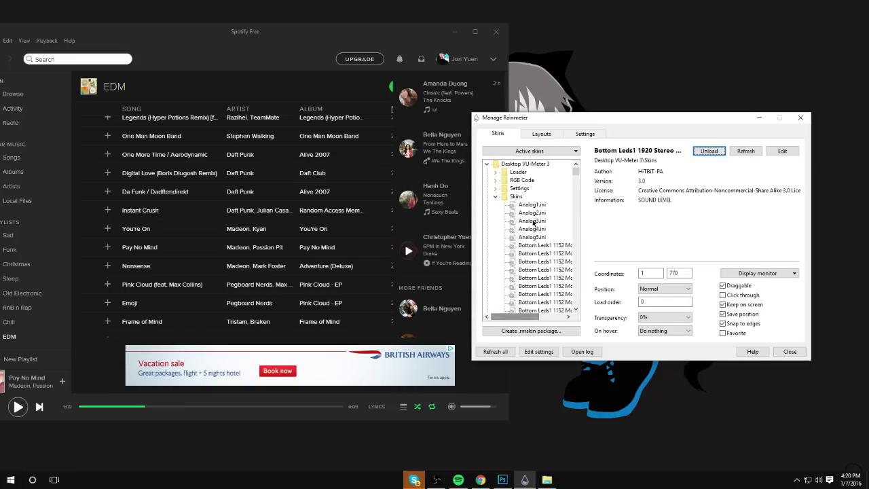
pyautogui.click(501, 180)
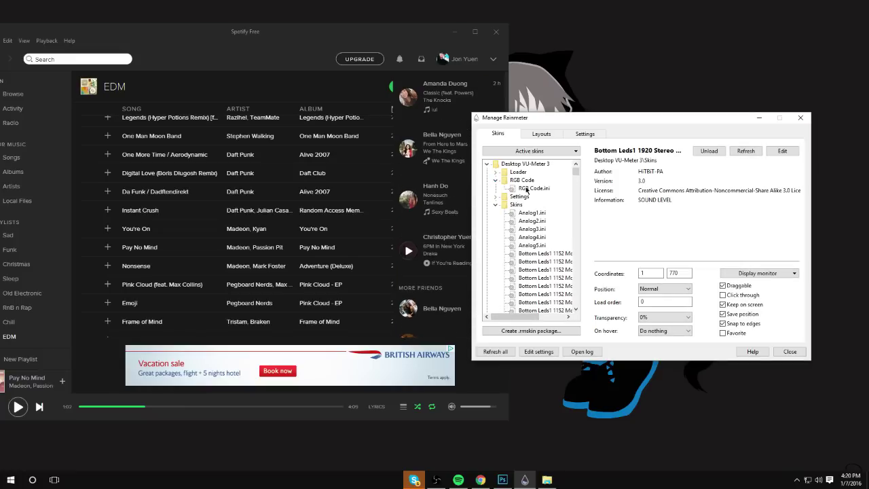
pyautogui.click(530, 188)
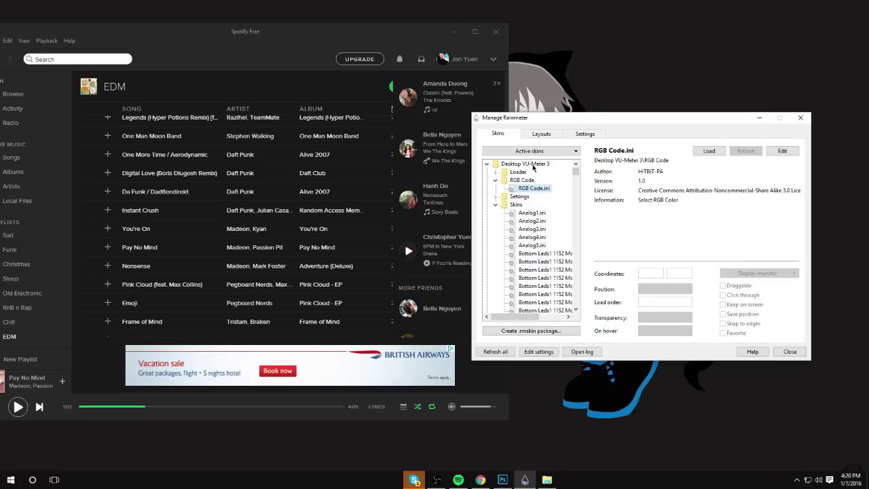
# Step: Load RGB Code.ini and pick a light pink (RGB 210, 163, 211) in its colour picker
pyautogui.click(715, 154)
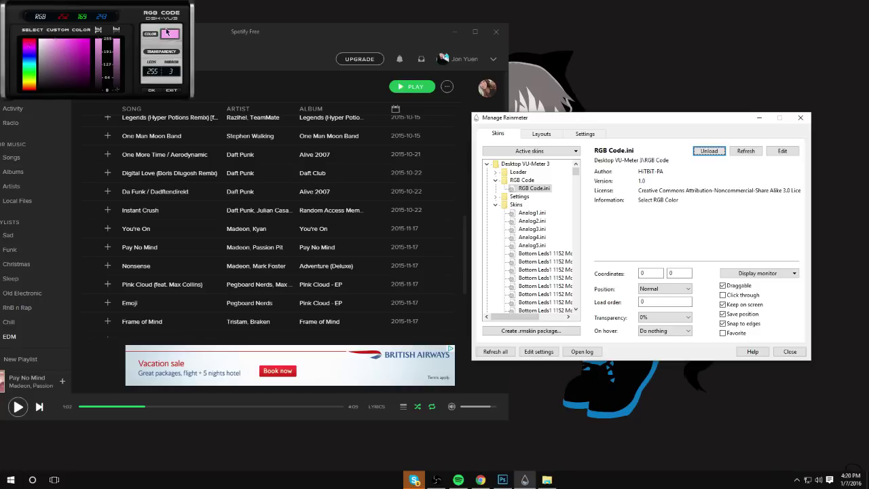
pyautogui.click(57, 48)
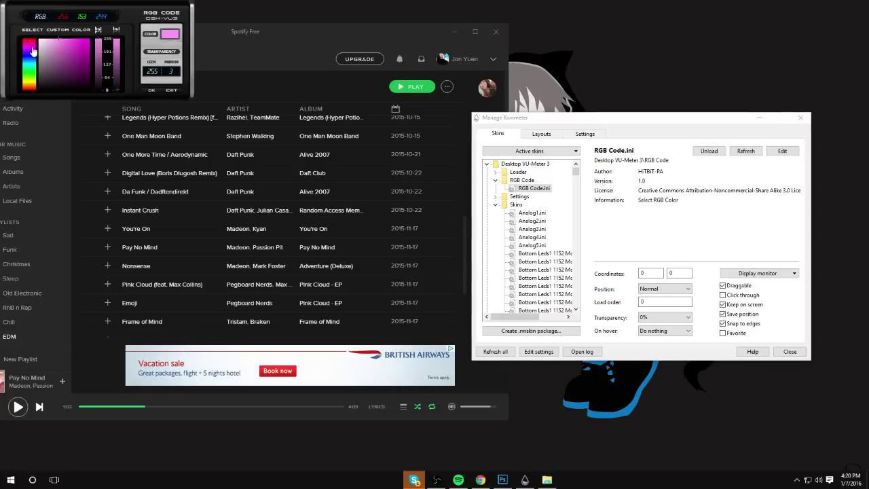
pyautogui.click(29, 60)
pyautogui.moveTo(29, 60)
pyautogui.mouseDown()
pyautogui.moveTo(28, 68)
pyautogui.moveTo(30, 51)
pyautogui.mouseUp()
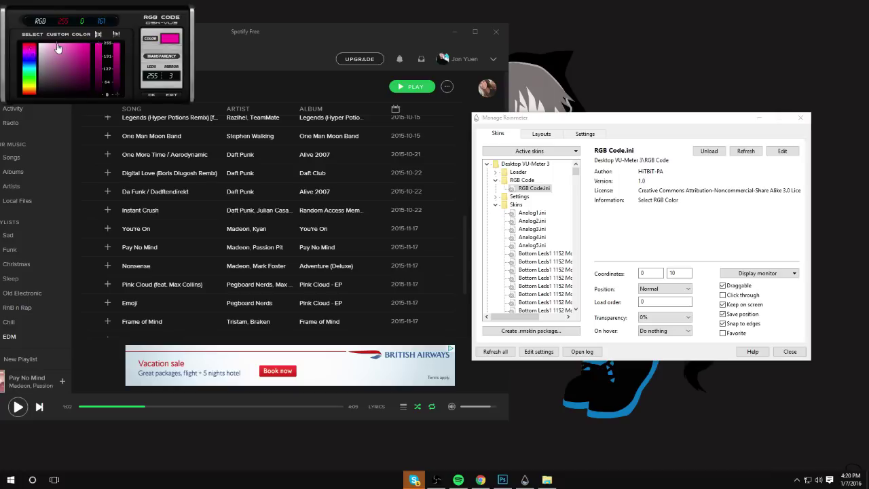
pyautogui.click(57, 47)
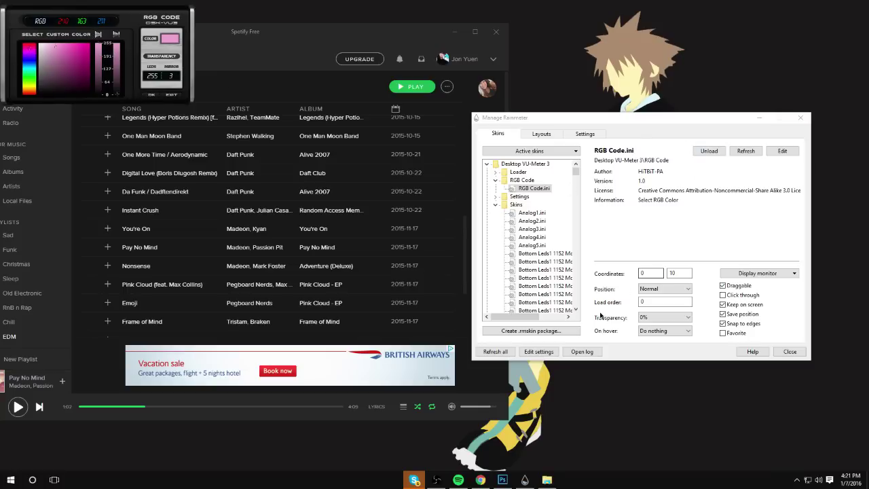
# Step: Preview the pink visualizer with Spotify music, then confirm the colour with OK in RGB Code
pyautogui.click(20, 410)
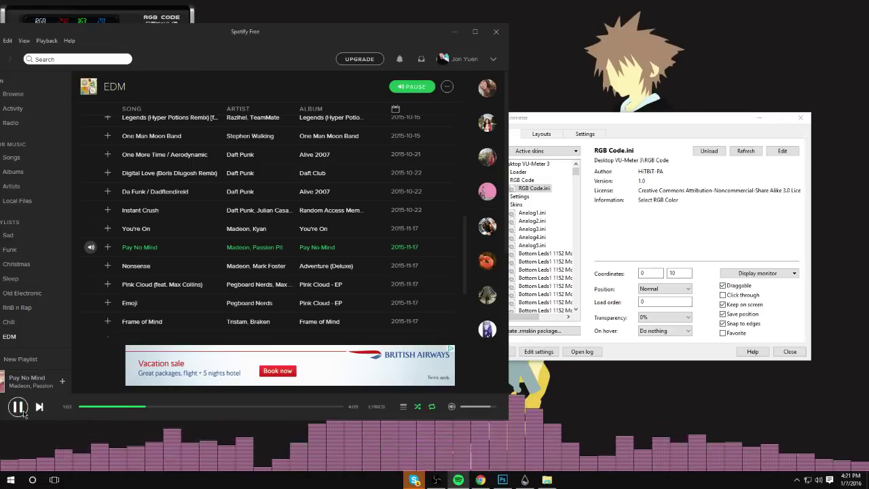
pyautogui.click(19, 407)
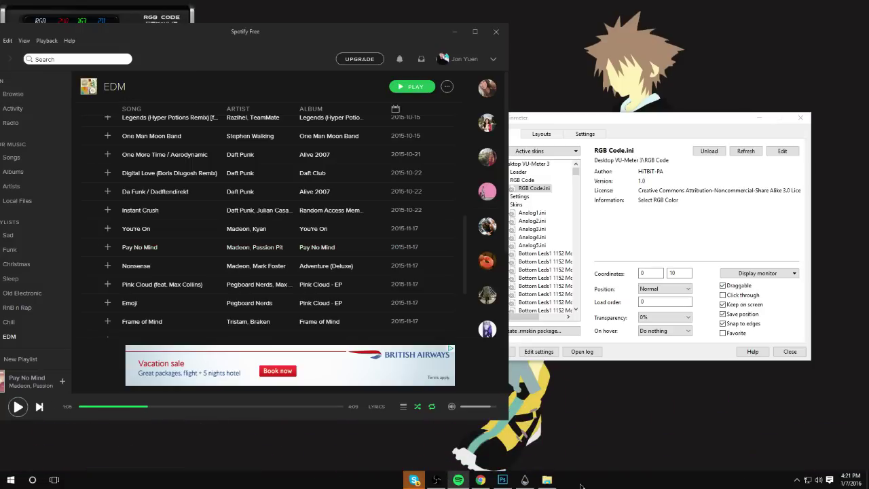
pyautogui.click(114, 17)
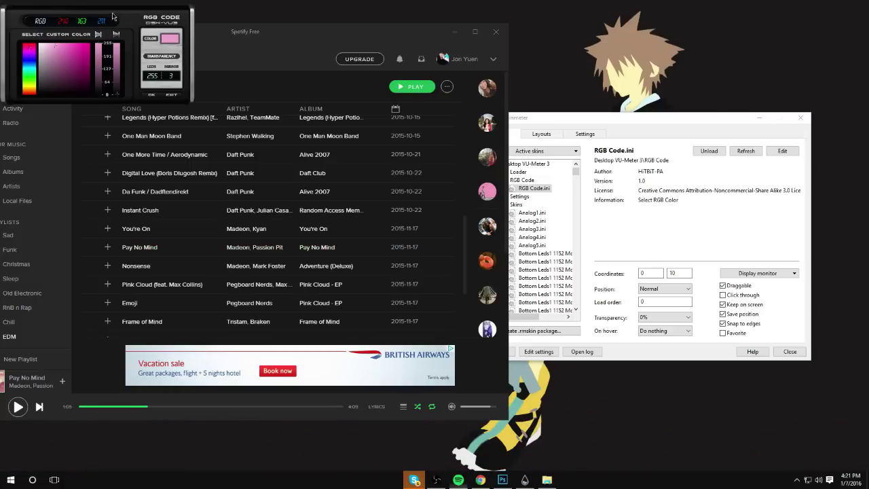
pyautogui.click(170, 95)
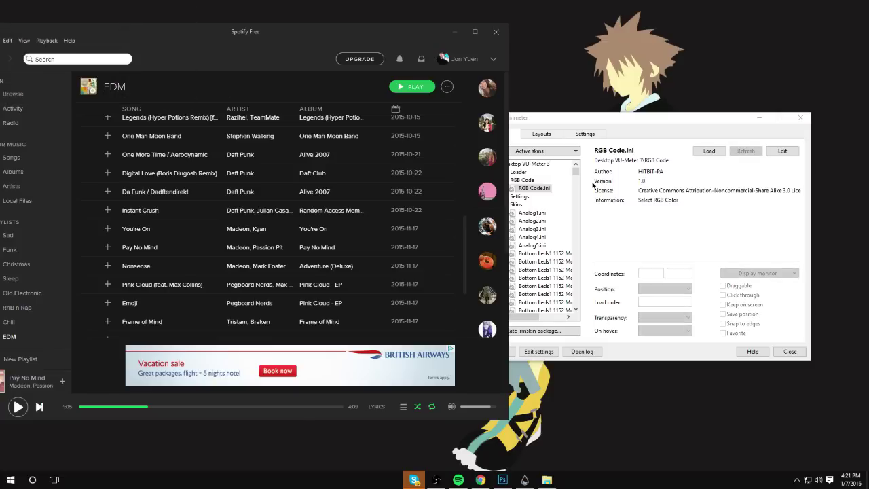
# Step: Load the Bottom Leds2 1152 Stereo Blue No skin and preview it with music
pyautogui.scroll(-8, 560, 201)
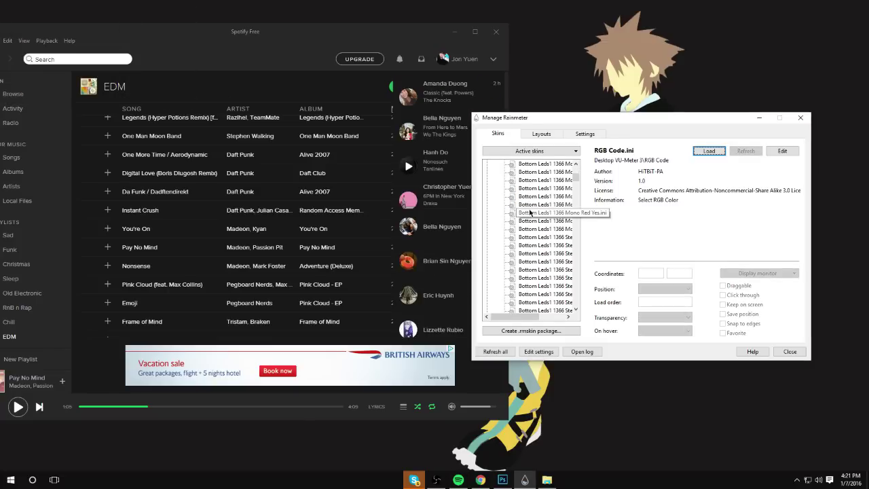
pyautogui.moveTo(535, 319); pyautogui.dragTo(559, 318)
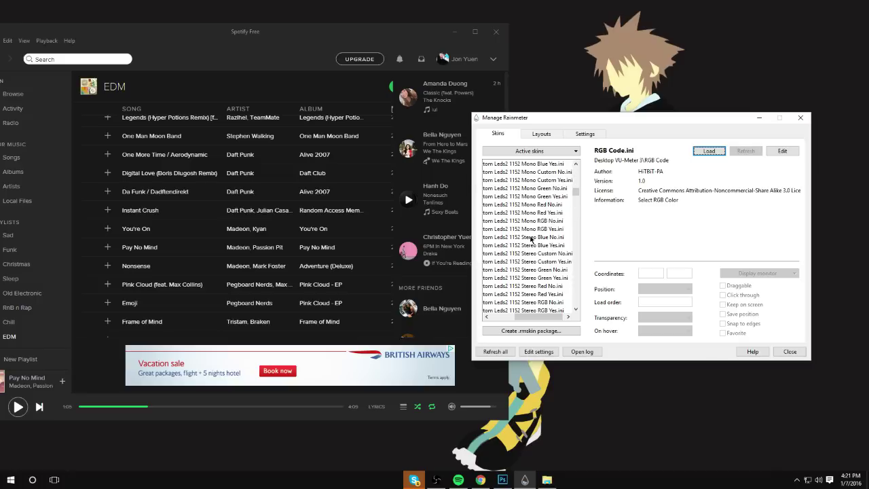
pyautogui.click(535, 246)
pyautogui.click(551, 237)
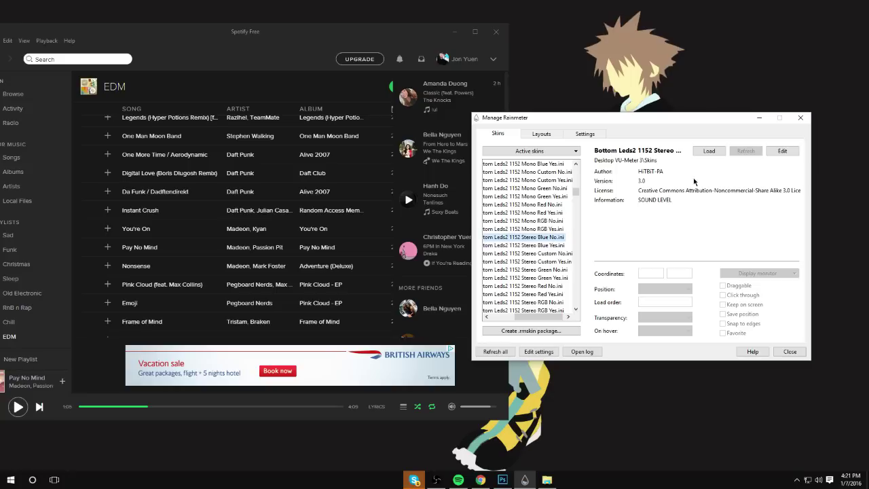
pyautogui.click(708, 151)
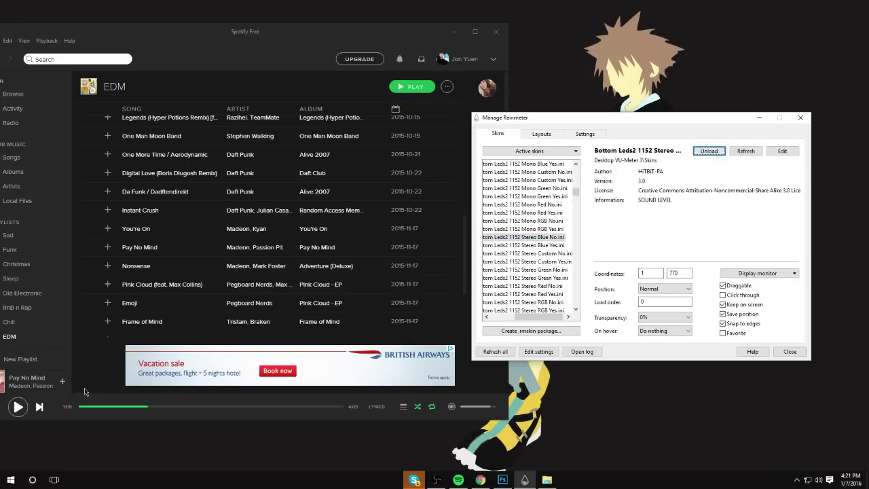
pyautogui.click(20, 406)
pyautogui.click(21, 409)
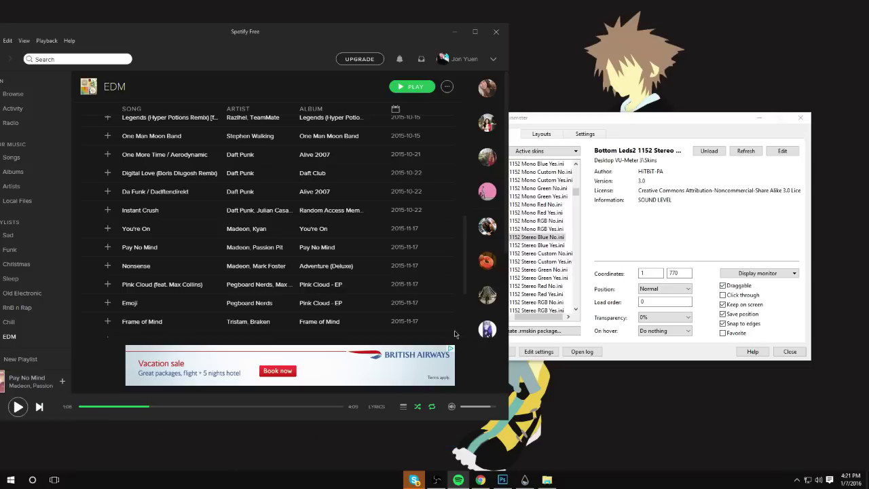
# Step: Load the Bottom Leds1 1920 Stereo Blue No skin and preview its blue bars with music
pyautogui.click(567, 237)
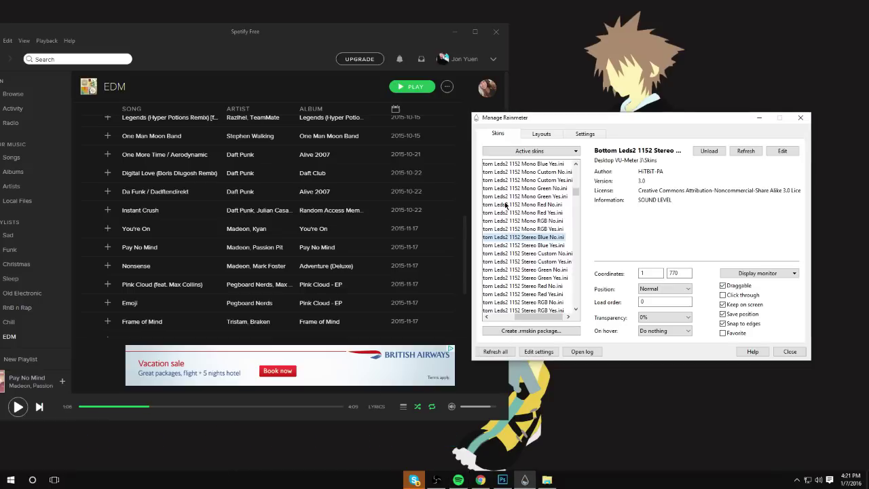
pyautogui.scroll(7, 506, 205)
pyautogui.scroll(-14, 506, 203)
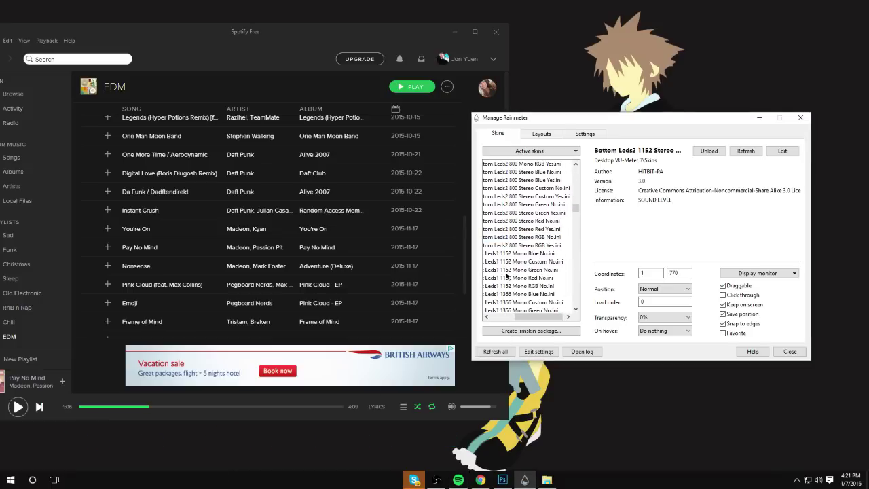
pyautogui.scroll(11, 521, 255)
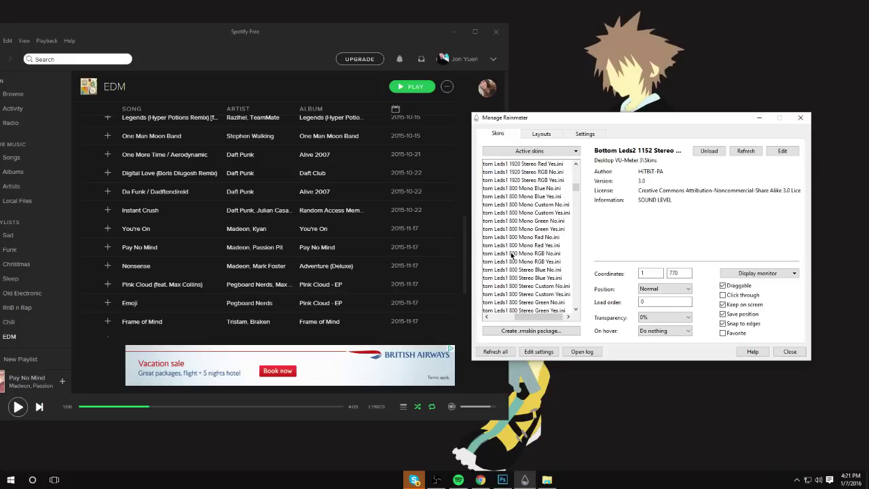
pyautogui.scroll(9, 524, 287)
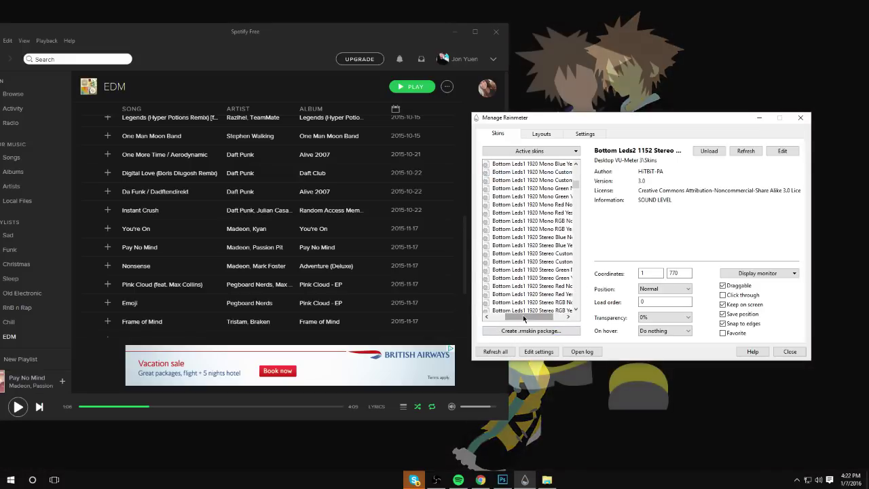
pyautogui.hscroll(2, 547, 255)
pyautogui.click(543, 237)
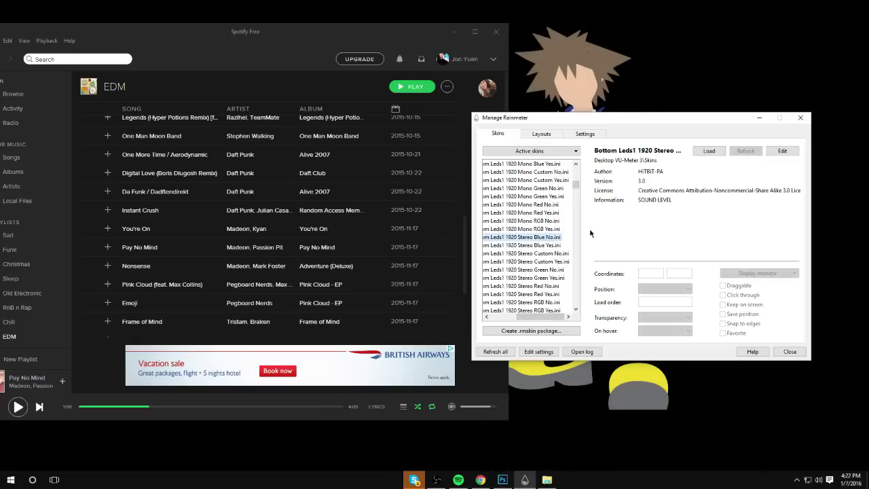
pyautogui.click(709, 151)
pyautogui.click(17, 406)
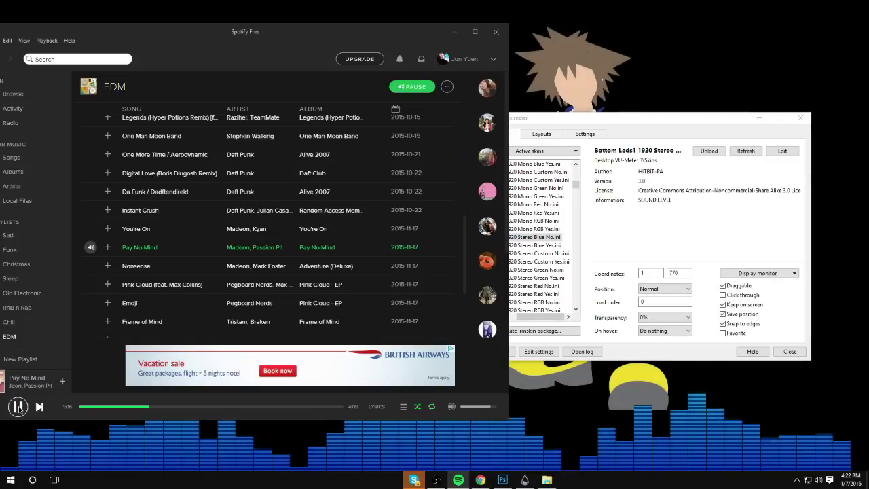
# Step: Minimize Spotify to reveal the desktop
pyautogui.click(454, 31)
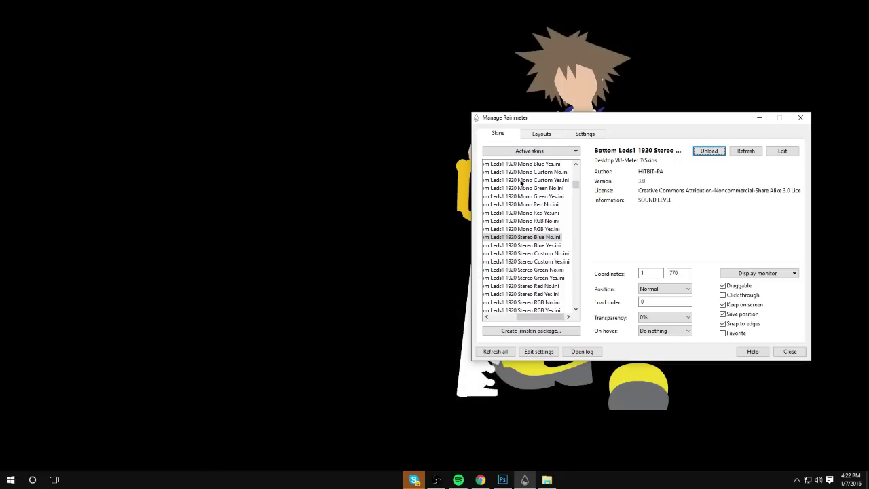
pyautogui.scroll(3, 521, 185)
pyautogui.moveTo(531, 320); pyautogui.dragTo(504, 319)
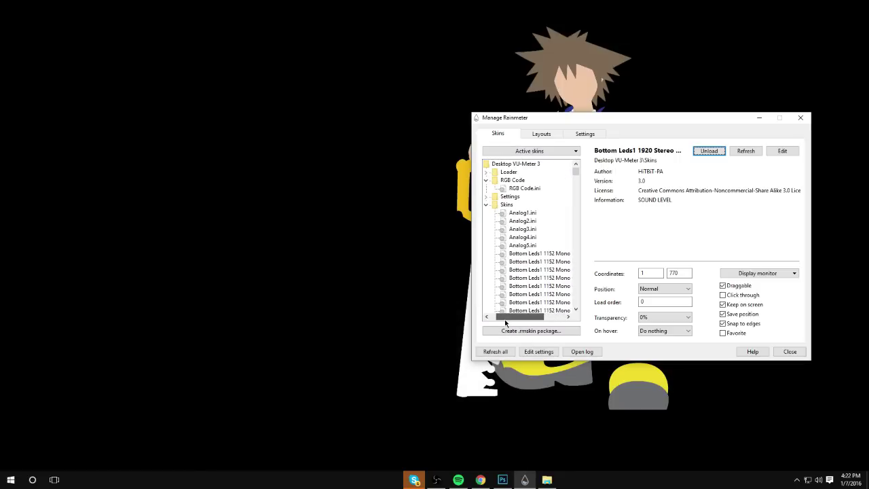
pyautogui.click(486, 180)
pyautogui.click(486, 189)
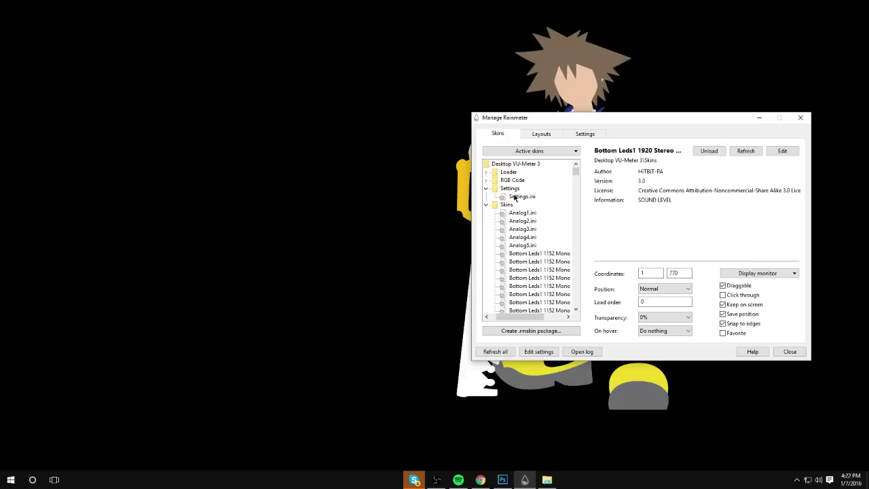
pyautogui.click(517, 197)
pyautogui.click(716, 154)
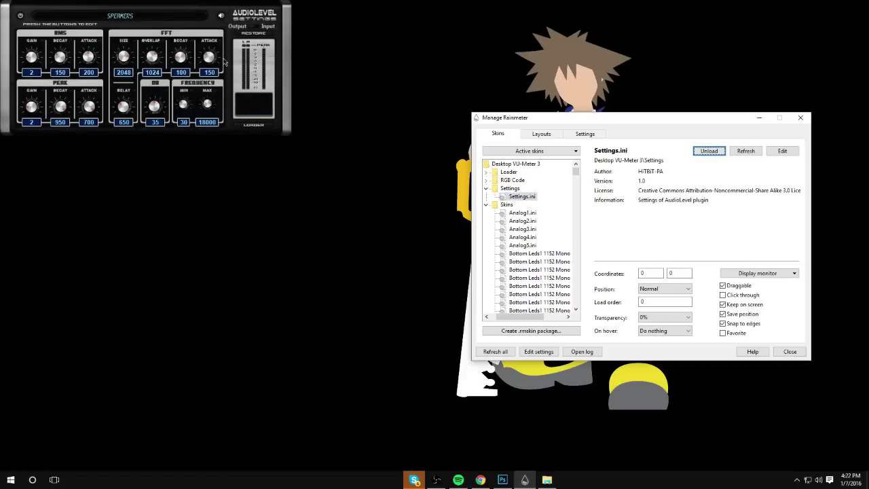
pyautogui.moveTo(185, 6); pyautogui.dragTo(256, 73)
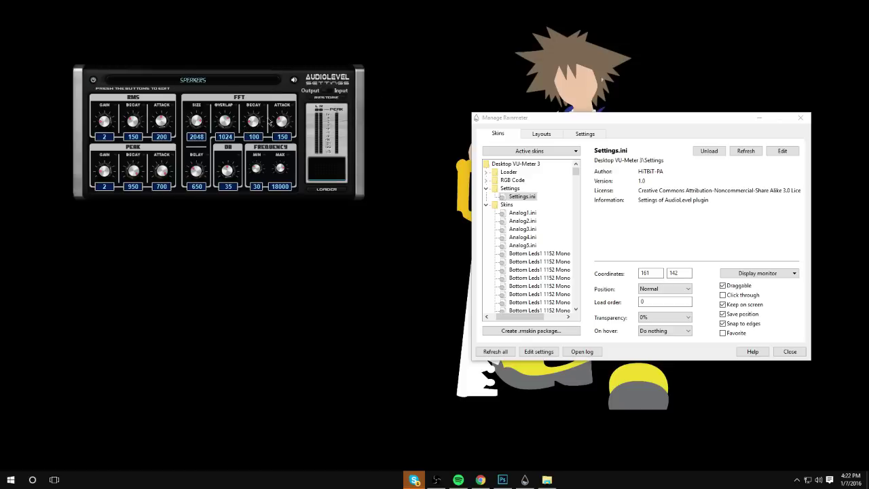
pyautogui.click(94, 80)
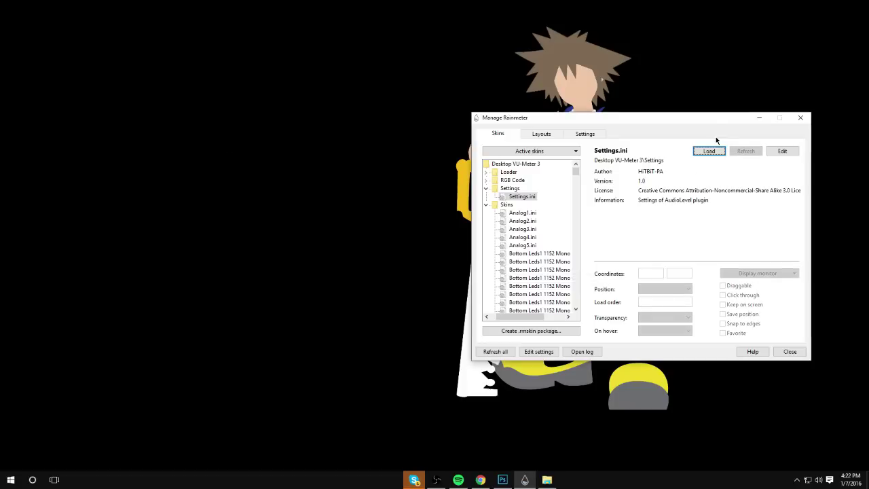
# Step: Collapse the Settings, Skins and Desktop VU-Meter 3 folders in the skin list
pyautogui.click(487, 191)
pyautogui.click(487, 197)
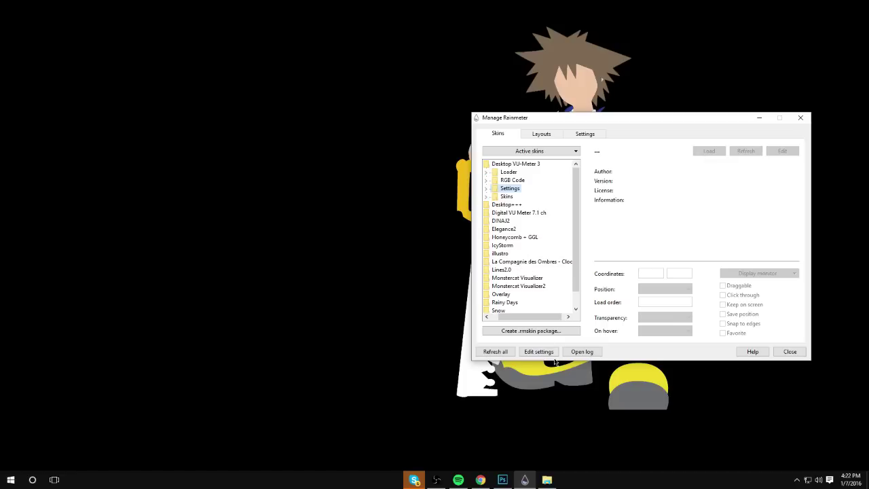
pyautogui.moveTo(525, 319); pyautogui.dragTo(492, 314)
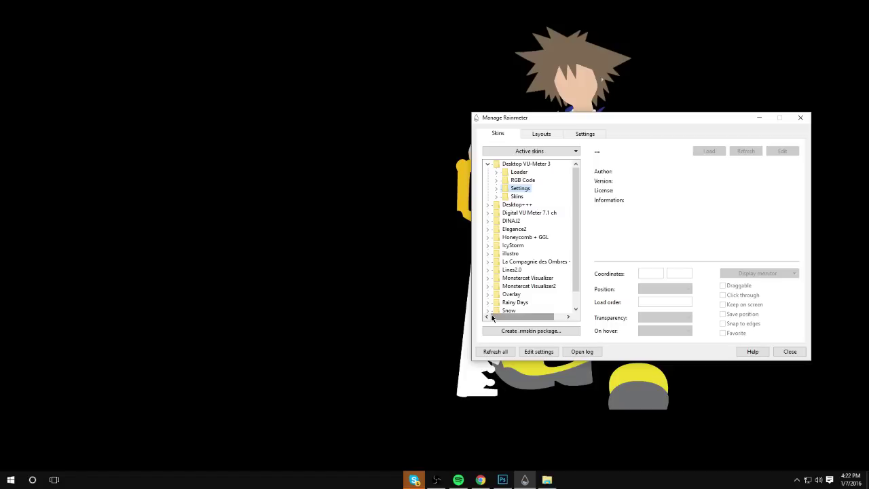
pyautogui.click(487, 165)
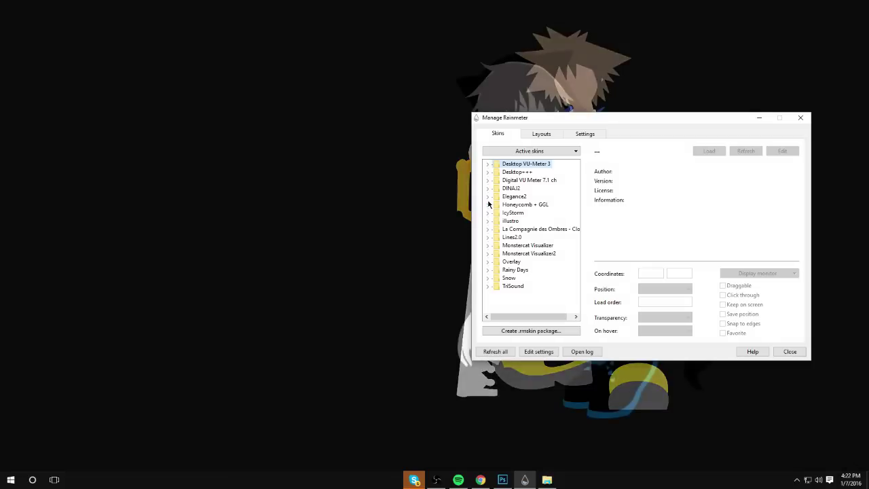
# Step: Load Elegance2 > Clock > Clock_hori1.ini and drag the clock to the desktop's left side
pyautogui.click(487, 196)
pyautogui.click(496, 204)
pyautogui.click(516, 213)
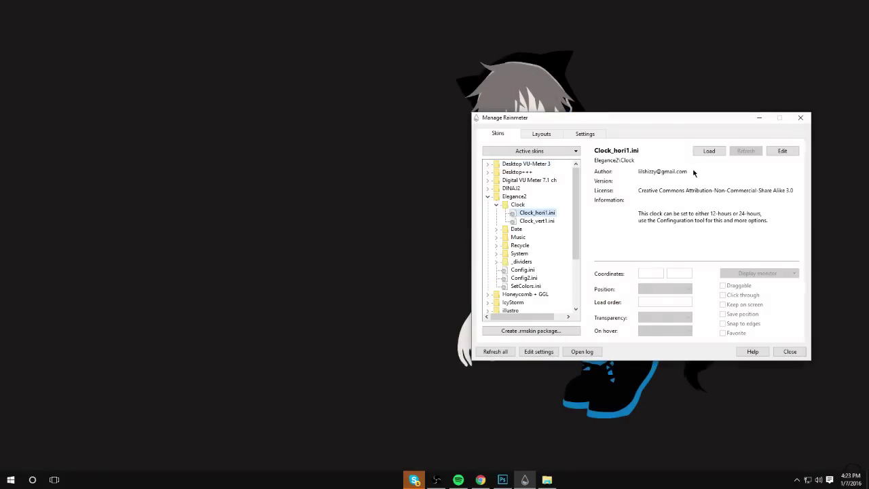
pyautogui.click(709, 150)
pyautogui.moveTo(32, 11); pyautogui.dragTo(211, 131)
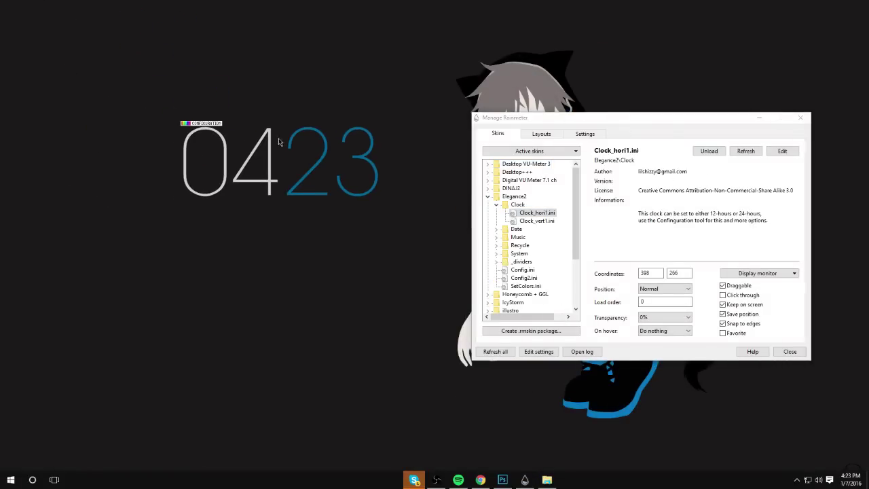
pyautogui.click(201, 124)
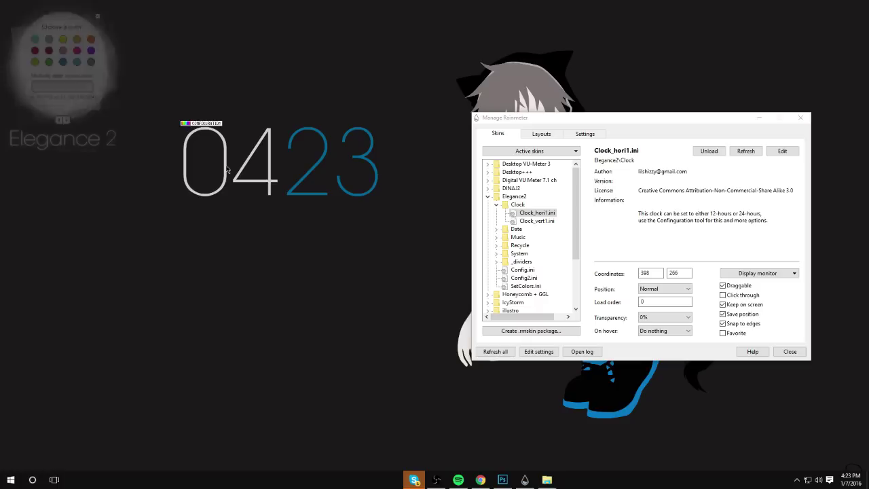
pyautogui.click(78, 63)
pyautogui.click(91, 51)
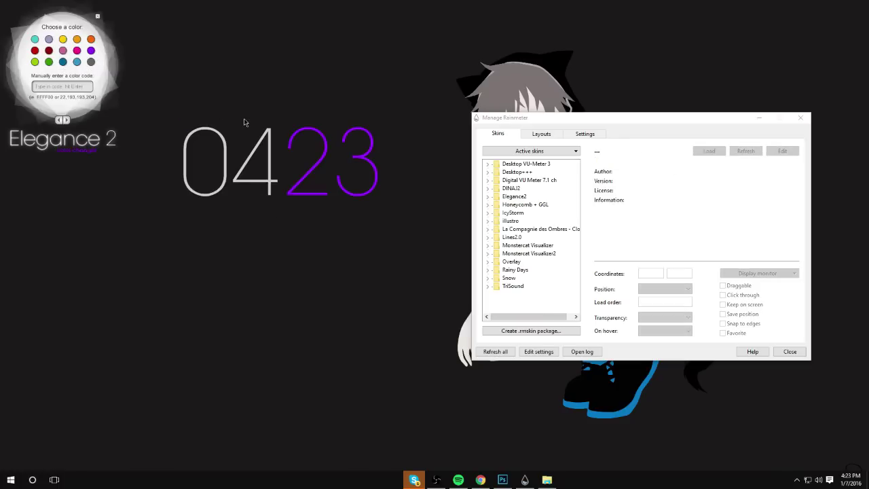
pyautogui.click(63, 62)
pyautogui.click(67, 120)
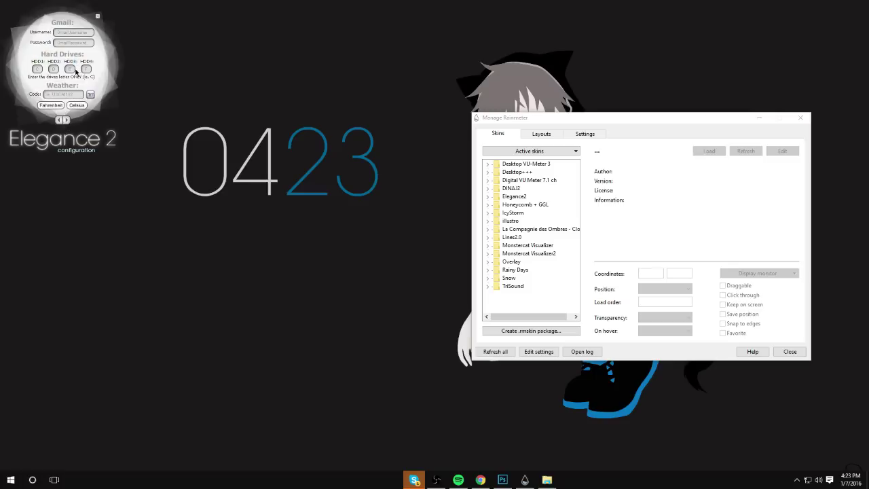
pyautogui.click(67, 120)
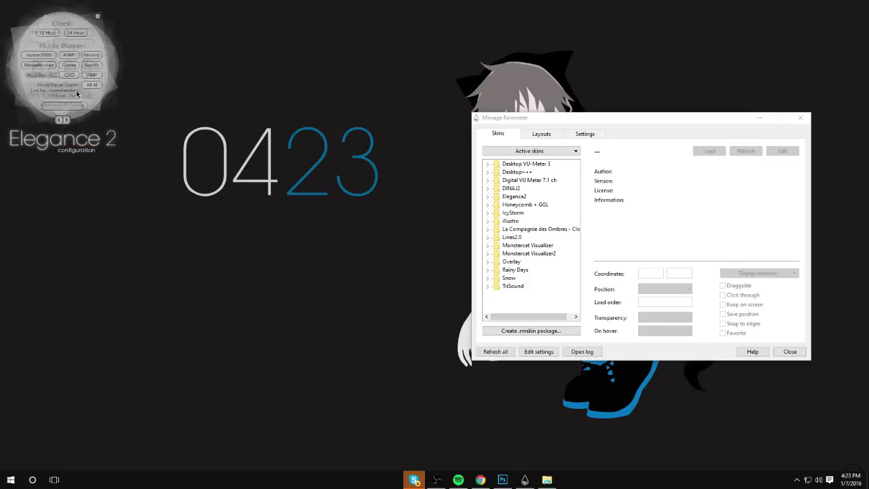
pyautogui.click(75, 33)
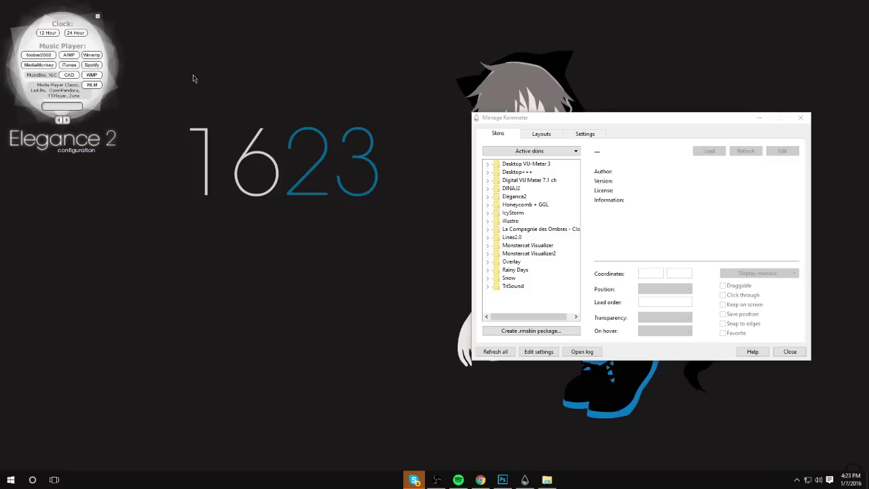
pyautogui.click(47, 34)
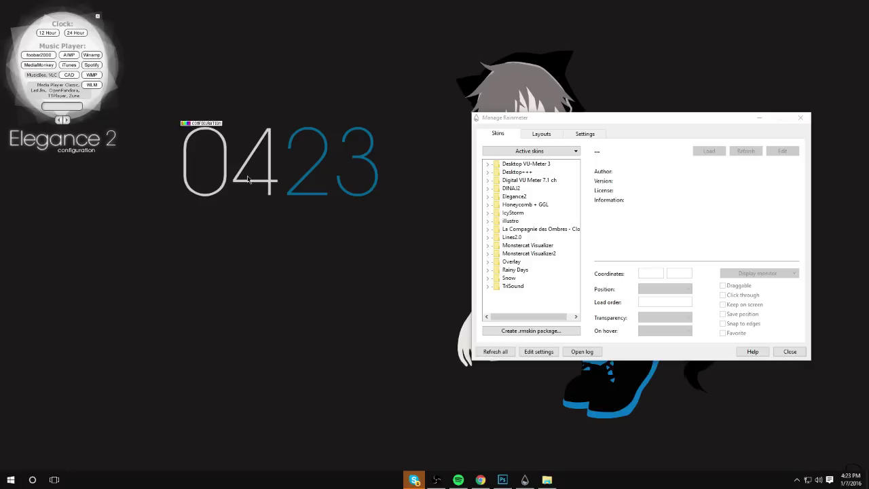
pyautogui.click(67, 119)
pyautogui.click(98, 18)
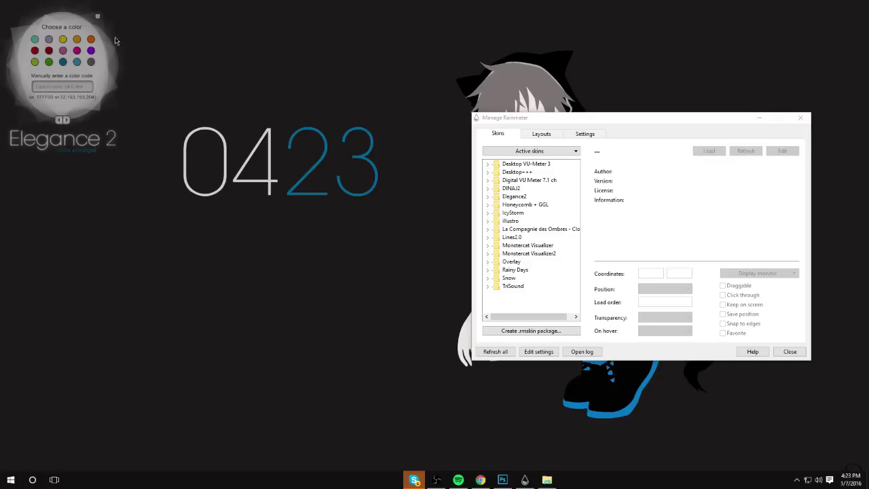
# Step: Load the second La Compagnie des Ombres - Clock skin and place it below the 0423 clock
pyautogui.click(490, 231)
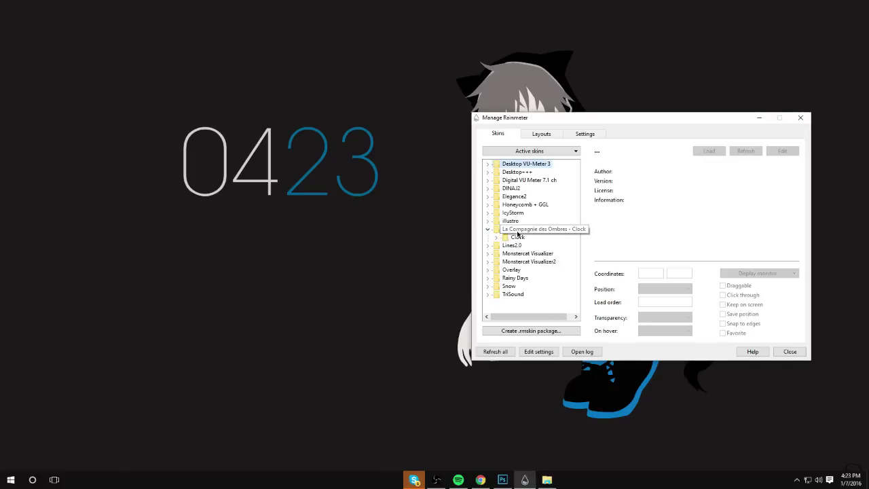
pyautogui.click(497, 237)
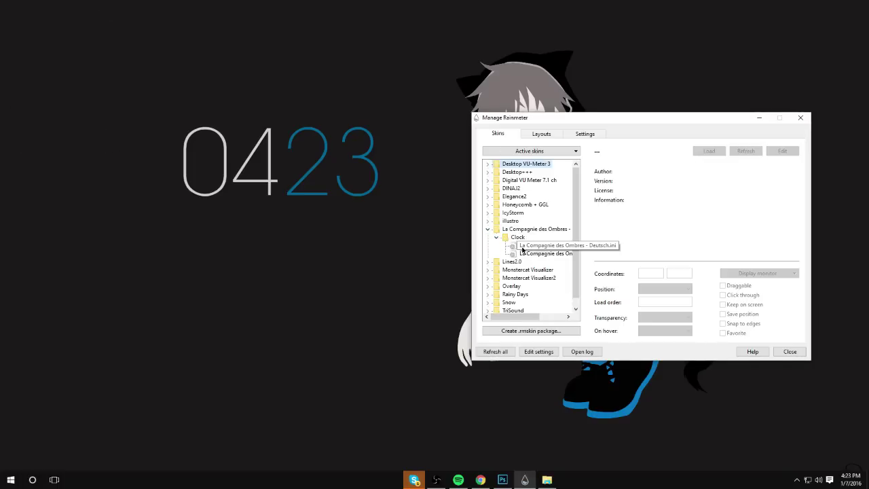
pyautogui.click(523, 246)
pyautogui.click(543, 253)
pyautogui.click(709, 151)
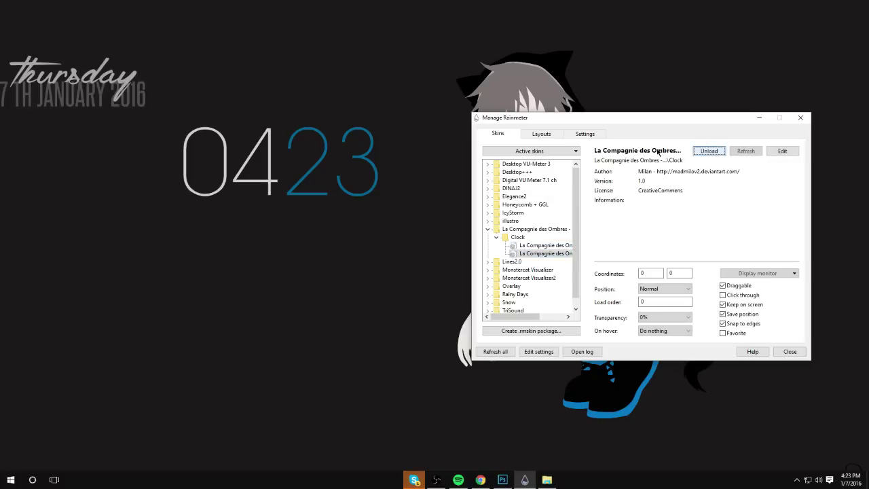
pyautogui.moveTo(96, 78); pyautogui.dragTo(310, 217)
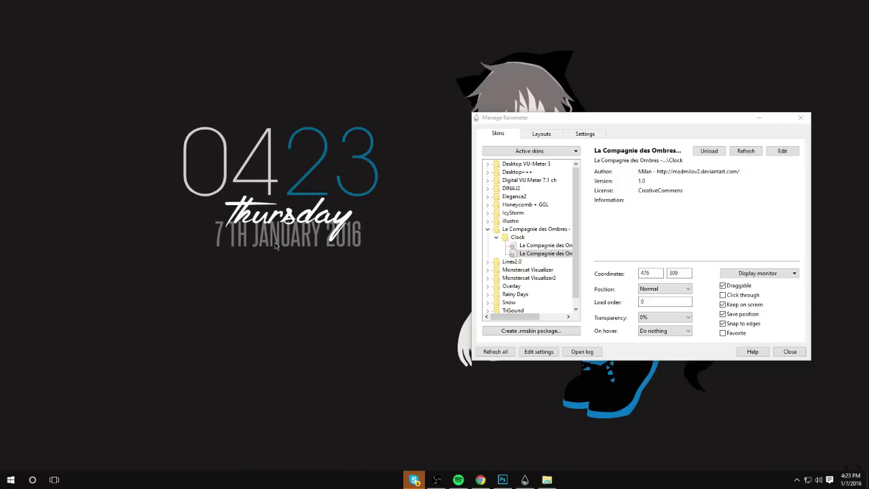
# Step: Reposition the skin manager window so it sits fully on screen
pyautogui.moveTo(574, 118); pyautogui.dragTo(642, 200)
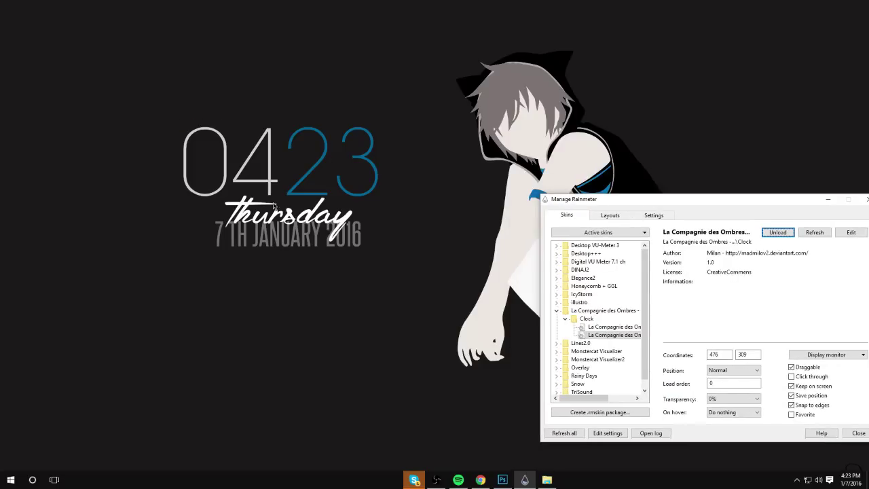
pyautogui.moveTo(726, 194); pyautogui.dragTo(663, 195)
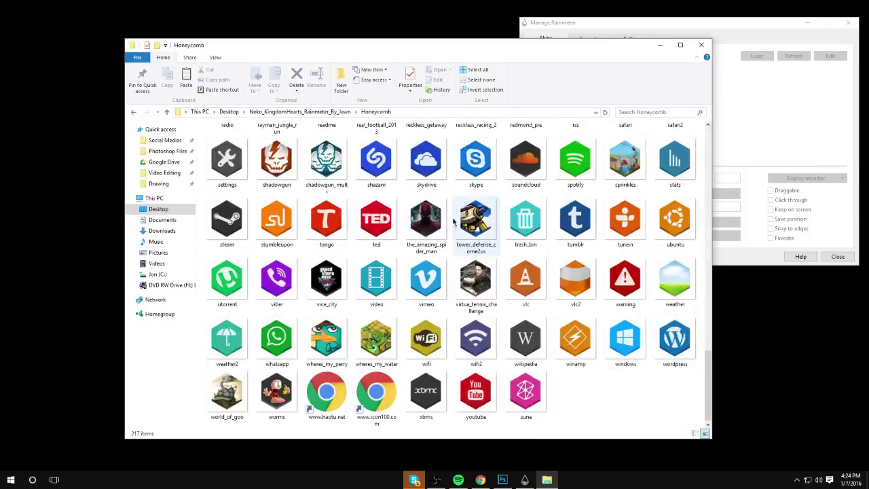
pyautogui.scroll(15, 455, 272)
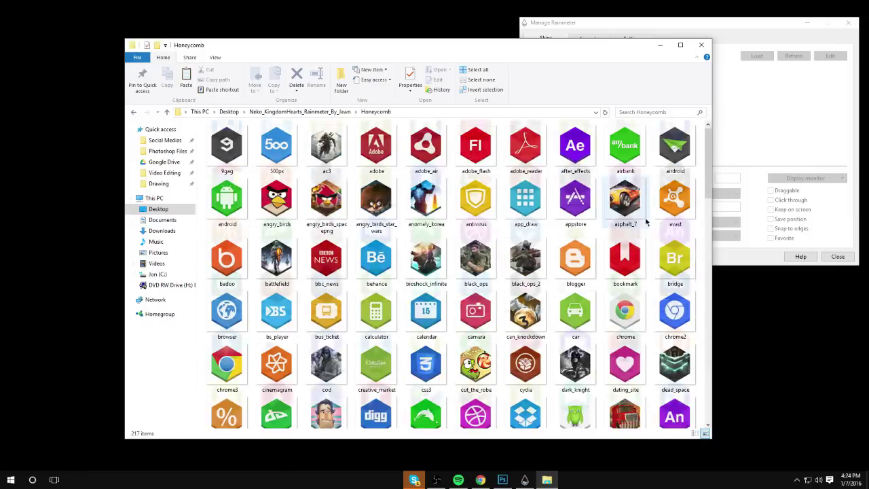
pyautogui.scroll(-15, 646, 222)
pyautogui.scroll(15, 646, 222)
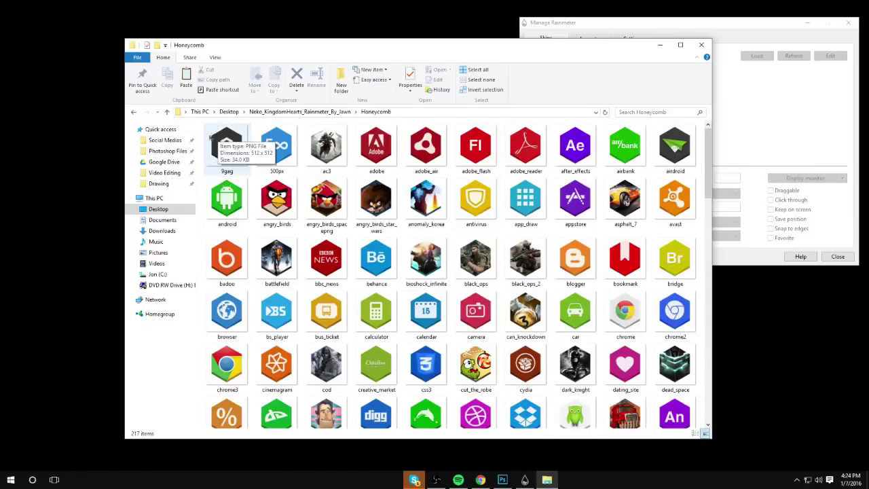
pyautogui.scroll(-15, 421, 272)
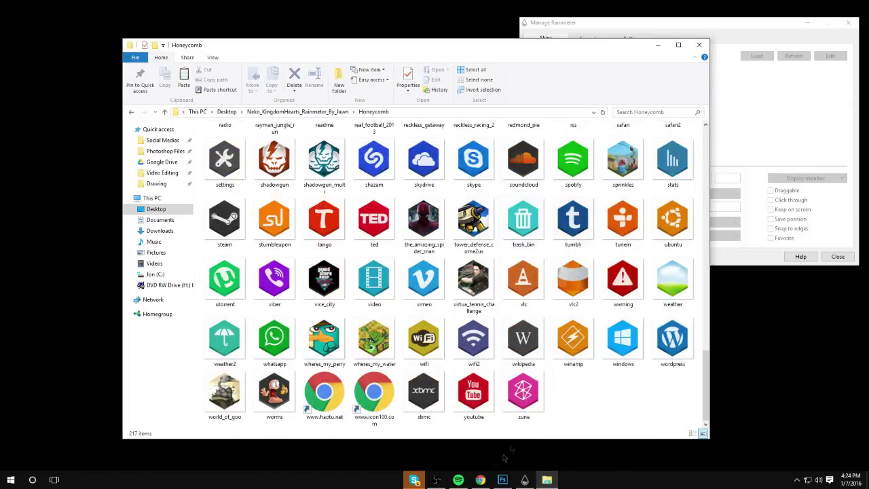
# Step: Draw a large maroon rectangle over the facebook.png icon
pyautogui.click(503, 480)
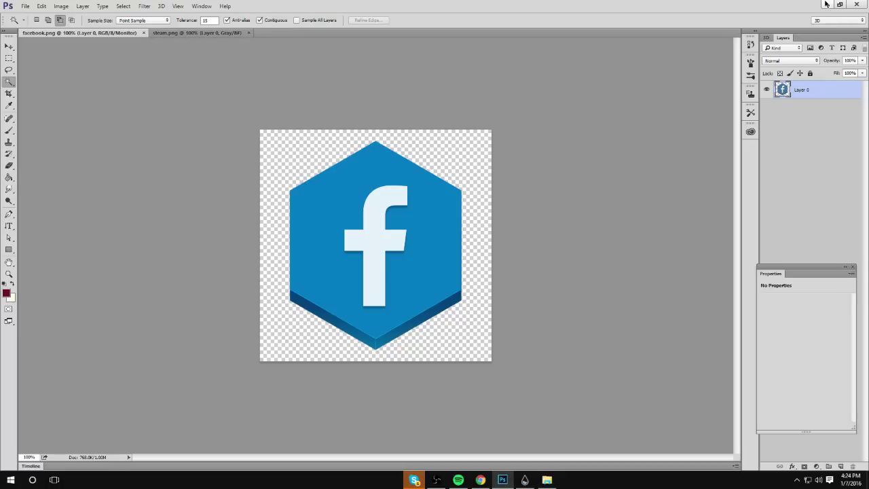
pyautogui.click(340, 187)
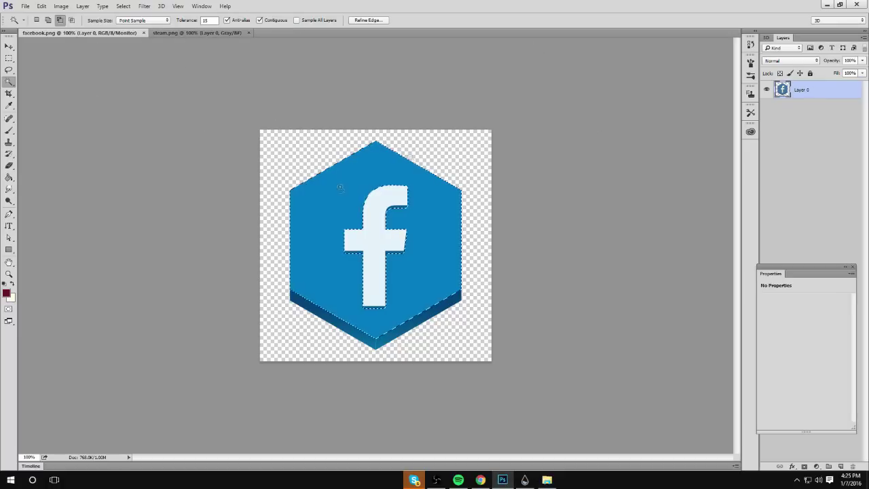
pyautogui.hotkey('ctrl', 'd')
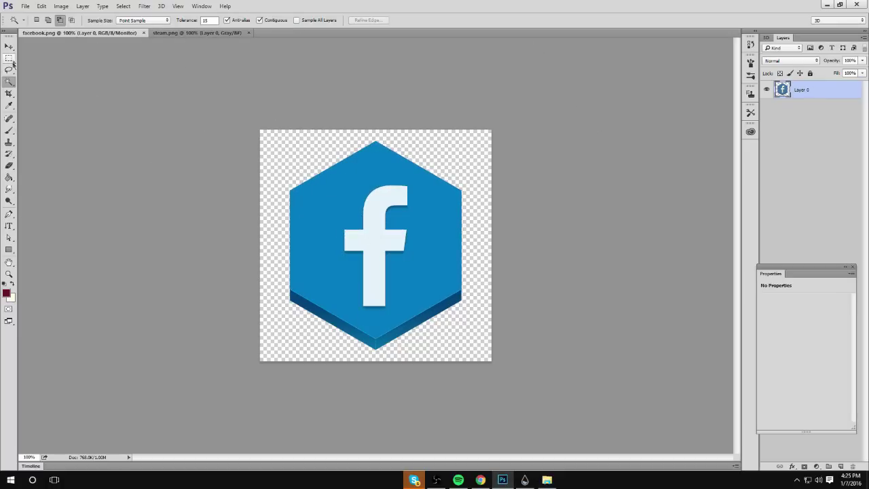
pyautogui.click(9, 249)
pyautogui.moveTo(263, 129)
pyautogui.mouseDown()
pyautogui.moveTo(364, 192)
pyautogui.moveTo(420, 316)
pyautogui.mouseUp()
pyautogui.moveTo(335, 170); pyautogui.dragTo(410, 252)
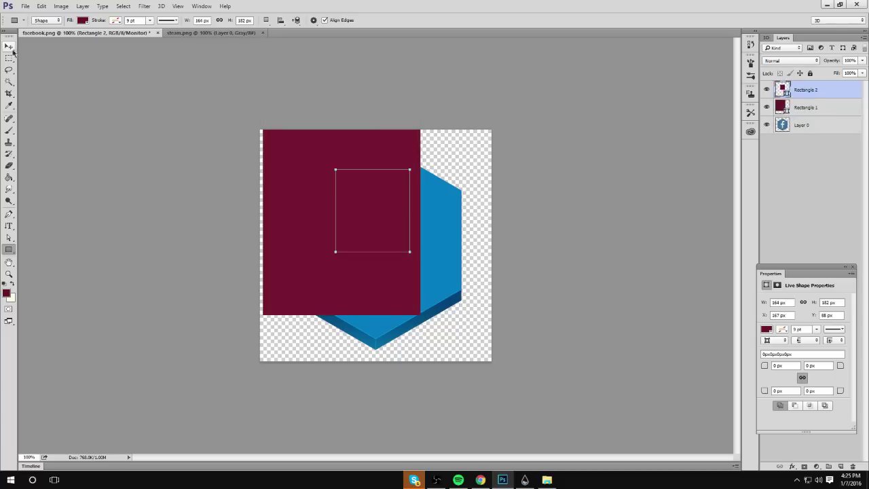
pyautogui.press('Delete')
# Step: Transform the rectangle into a narrow bar inside the hexagon
pyautogui.click(9, 45)
pyautogui.hotkey('ctrl', 't')
pyautogui.moveTo(481, 129); pyautogui.dragTo(367, 198)
pyautogui.press('Return')
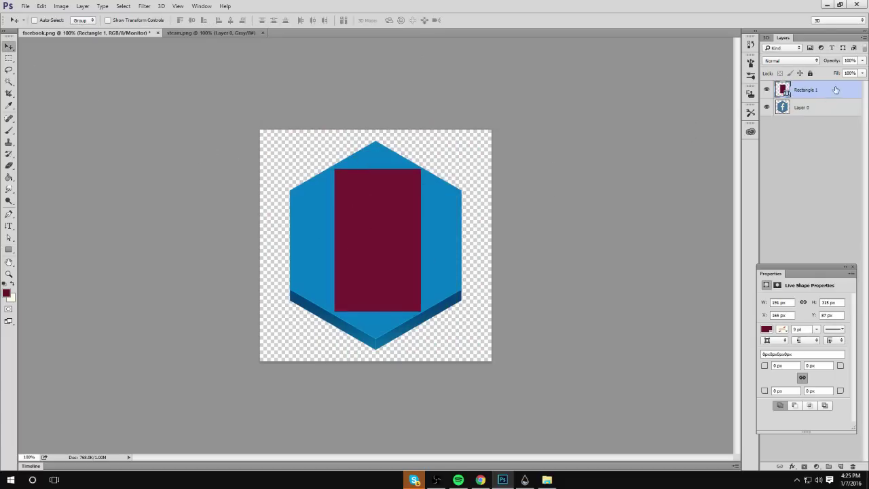
# Step: Give Rectangle 1 a colour overlay sampled from the hexagon's blue
pyautogui.doubleClick(837, 90)
pyautogui.click(521, 243)
pyautogui.click(730, 149)
pyautogui.click(310, 206)
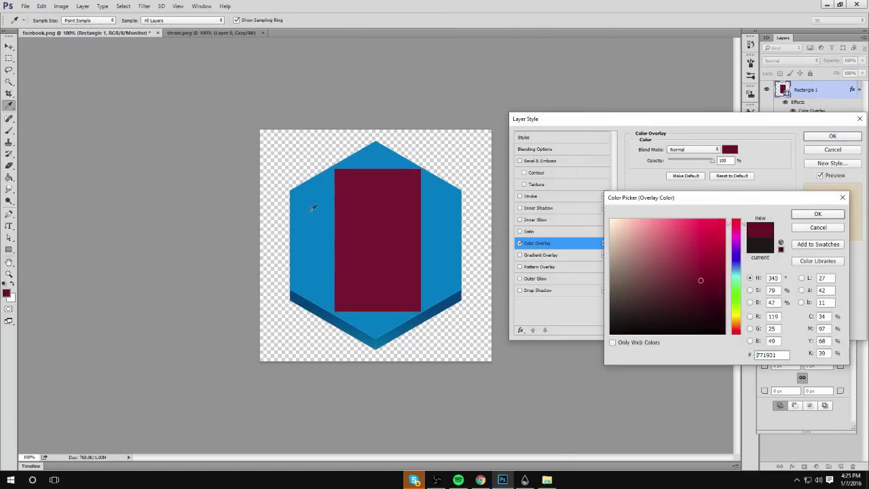
pyautogui.click(324, 199)
# Step: Magic Wand the cream Steam logo in steam.png, copy it, and paste into facebook.png
pyautogui.click(818, 214)
pyautogui.press('Return')
pyautogui.click(211, 33)
pyautogui.press('w')
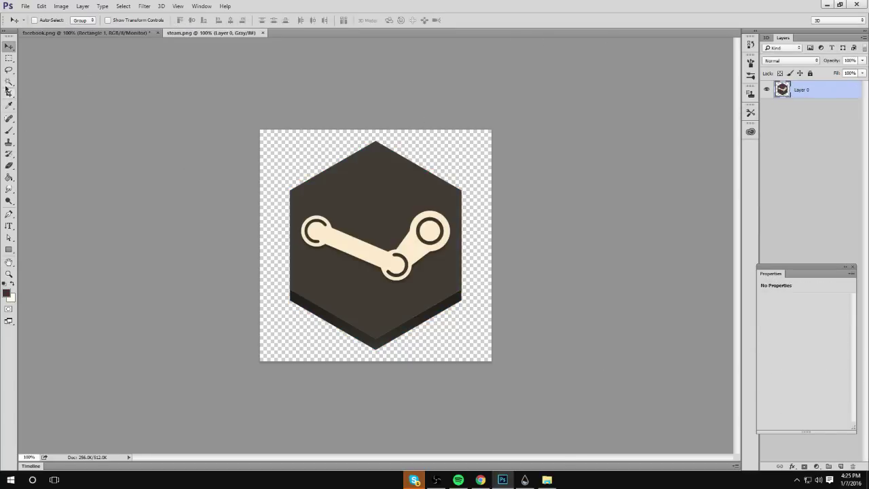
pyautogui.click(440, 253)
pyautogui.hotkey('ctrl', 'c')
pyautogui.hotkey('ctrl', 'Tab')
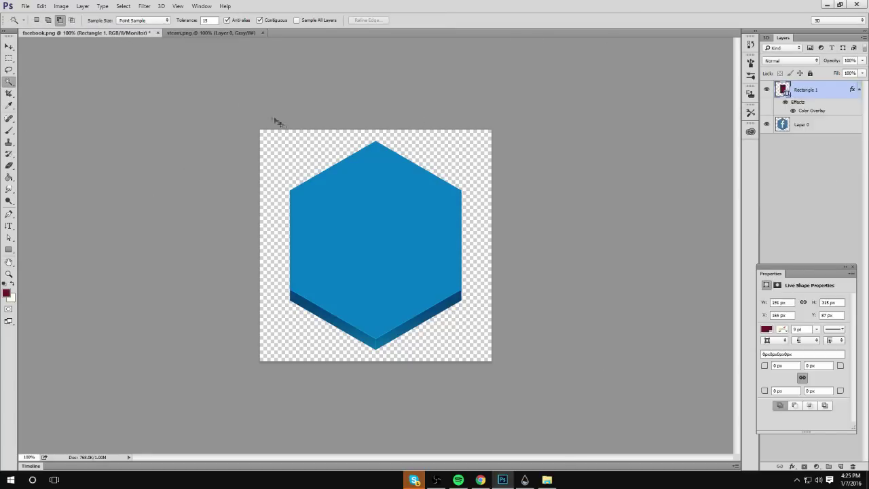
pyautogui.hotkey('ctrl', 'v')
pyautogui.hotkey('ctrl', 'Tab')
pyautogui.hotkey('ctrl', 'Tab')
pyautogui.hotkey('ctrl', 'v')
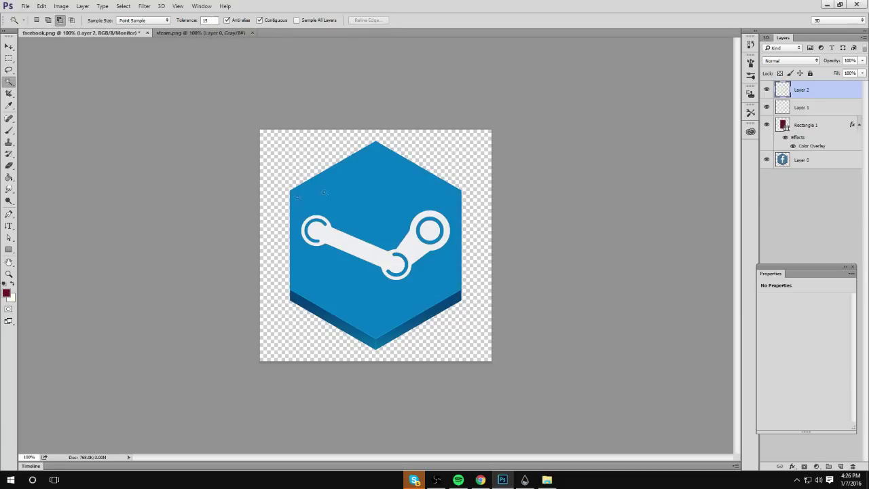
pyautogui.click(25, 6)
pyautogui.click(68, 123)
pyautogui.click(639, 454)
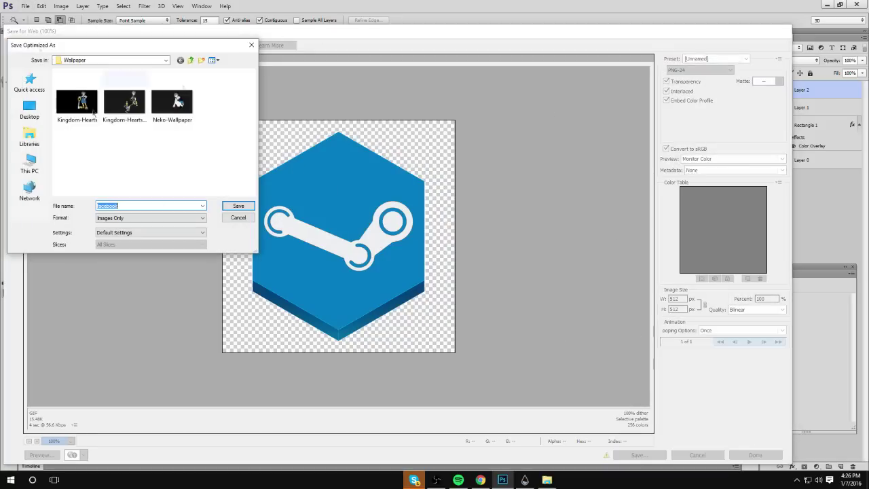
pyautogui.click(236, 219)
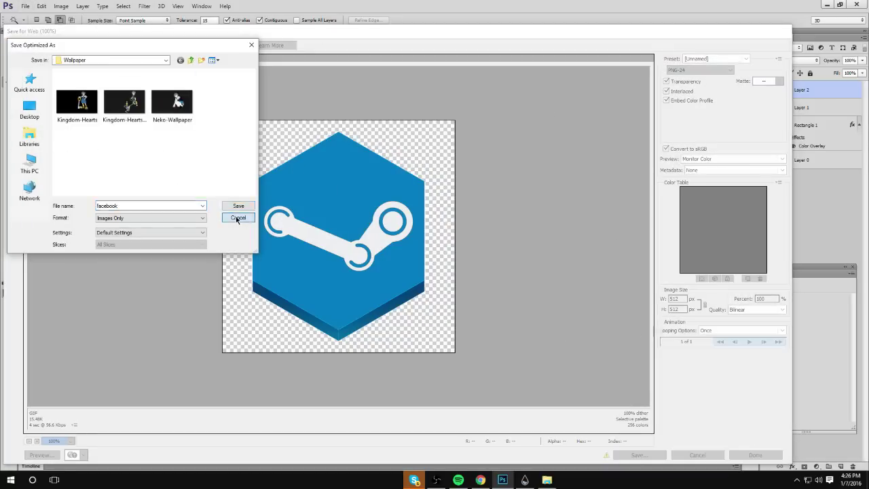
pyautogui.press('Escape')
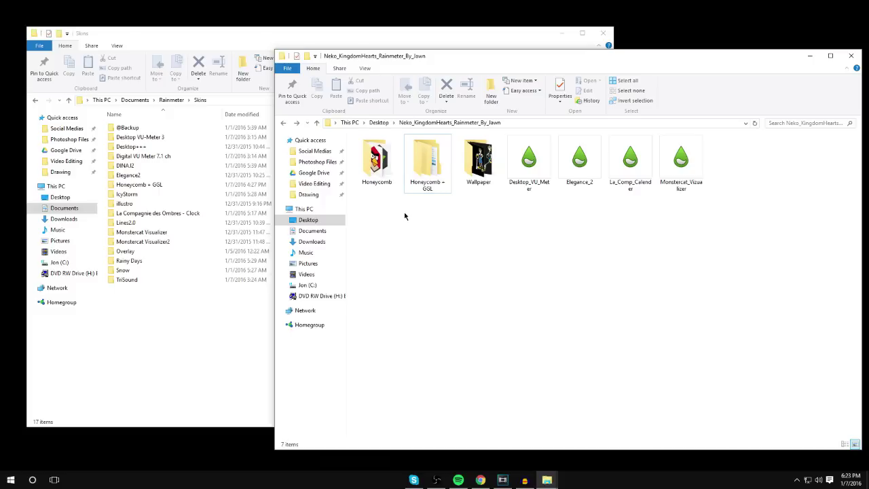
pyautogui.moveTo(429, 170); pyautogui.dragTo(384, 201)
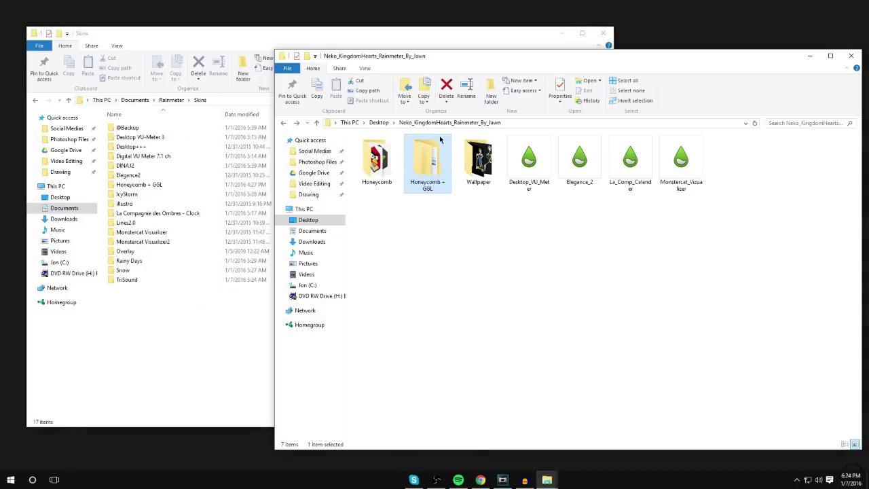
pyautogui.click(185, 184)
pyautogui.doubleClick(182, 185)
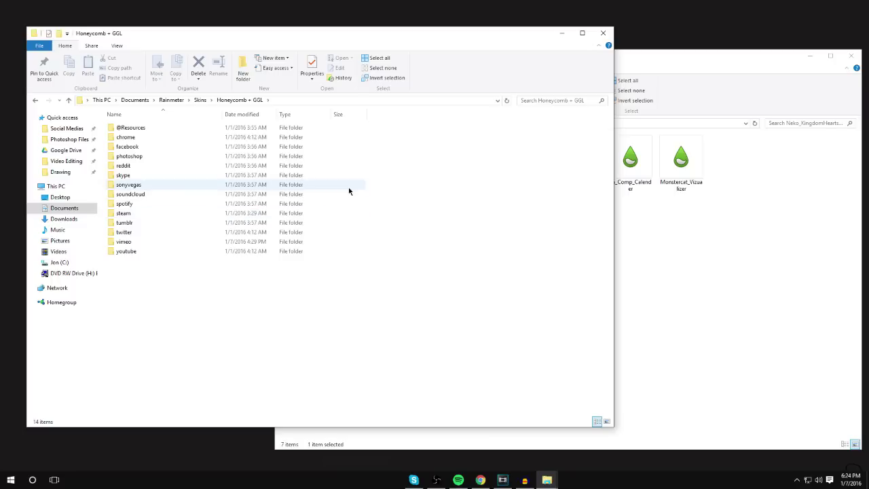
pyautogui.doubleClick(120, 129)
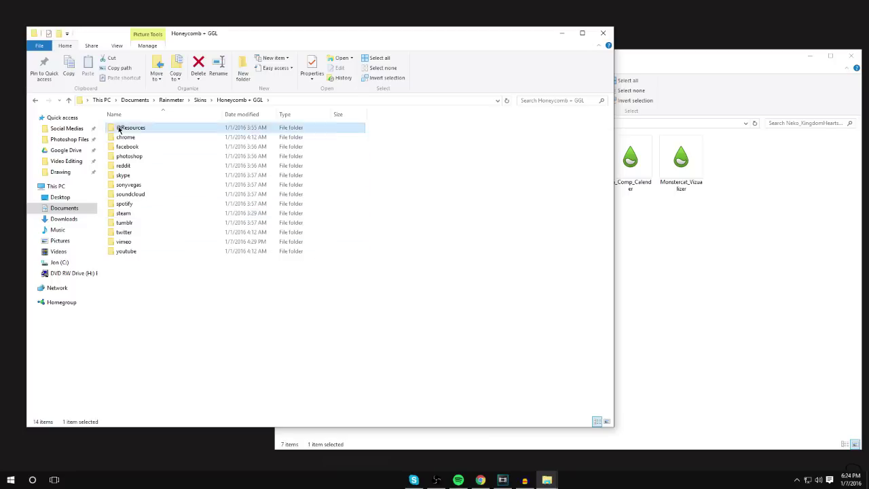
pyautogui.doubleClick(129, 138)
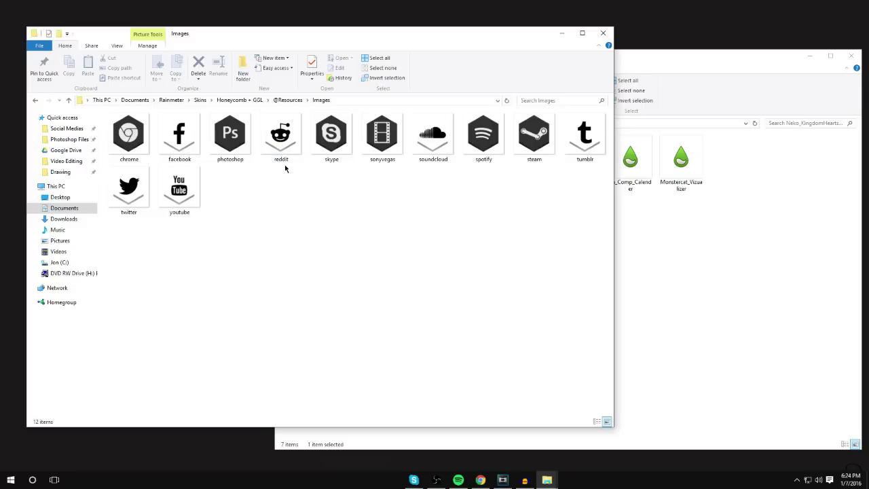
# Step: Return to the Honeycomb + GGL folder and select the vimeo subfolder
pyautogui.click(35, 100)
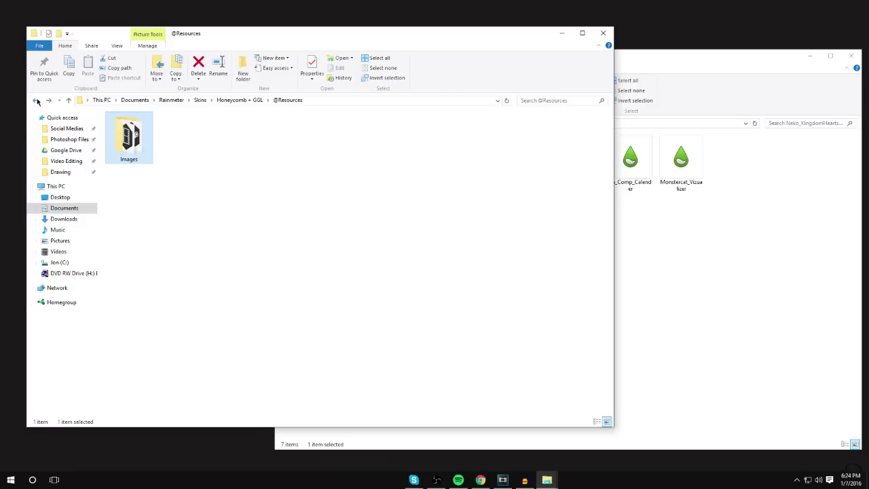
pyautogui.click(48, 100)
pyautogui.doubleClick(36, 99)
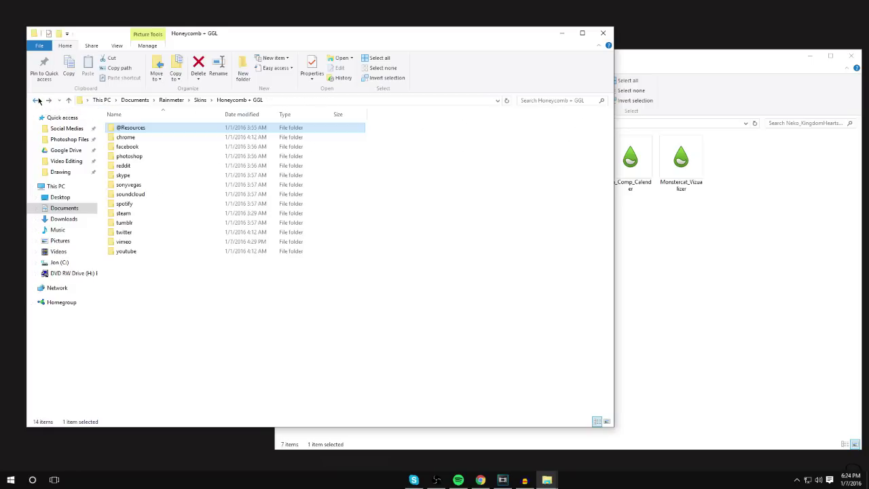
pyautogui.click(144, 252)
pyautogui.click(156, 243)
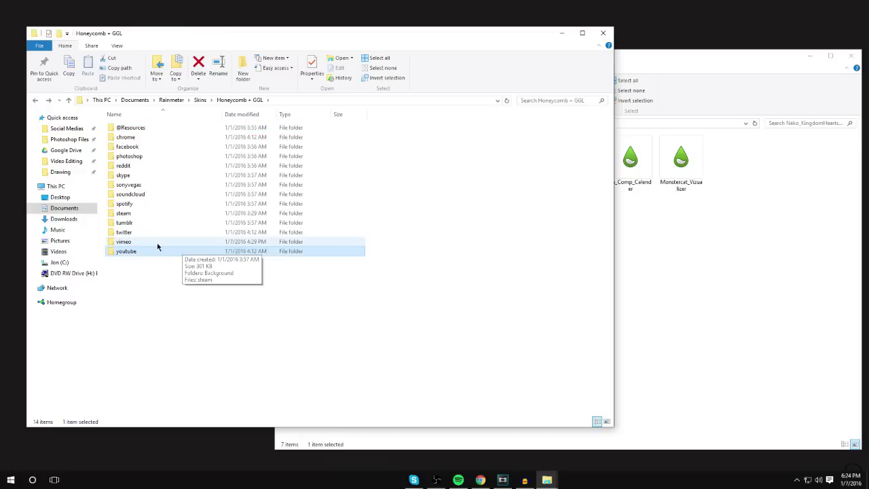
# Step: Delete the old vimeo folder and duplicate youtube as a new folder named vimeo
pyautogui.press('Delete')
pyautogui.click(148, 242)
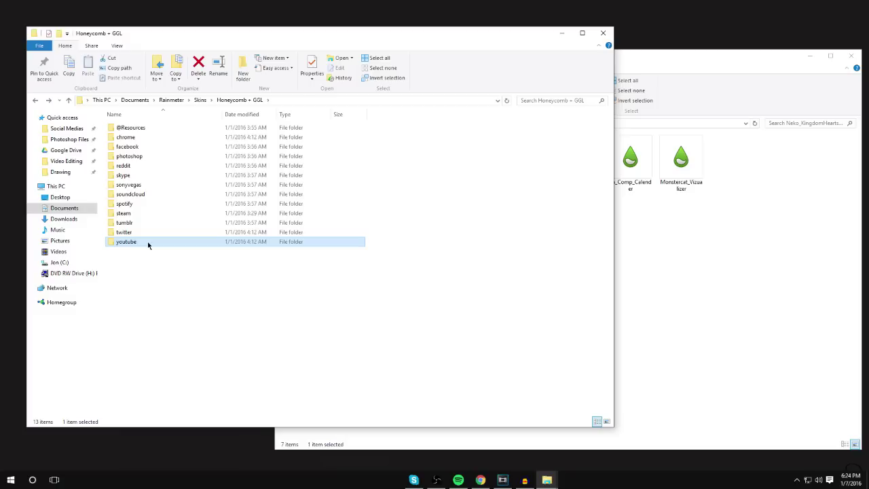
pyautogui.hotkey('ctrl', 'c')
pyautogui.hotkey('ctrl', 'v')
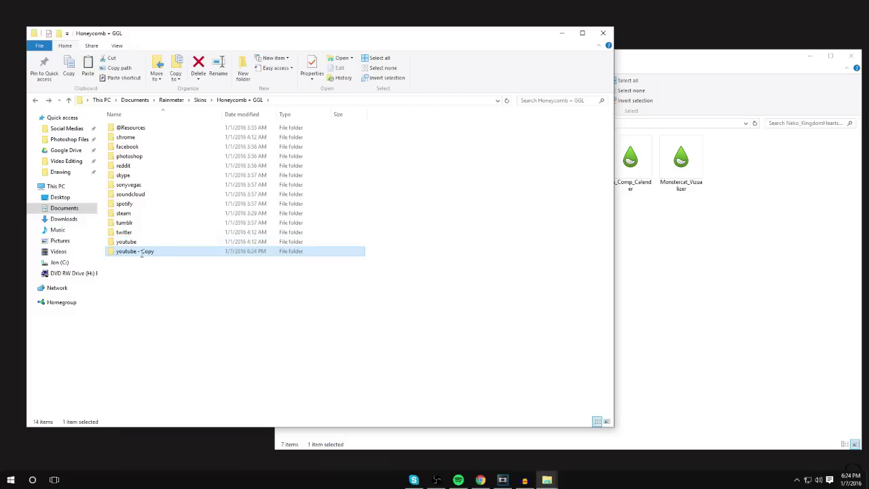
pyautogui.click(141, 252)
pyautogui.write('vimeo')
pyautogui.press('Return')
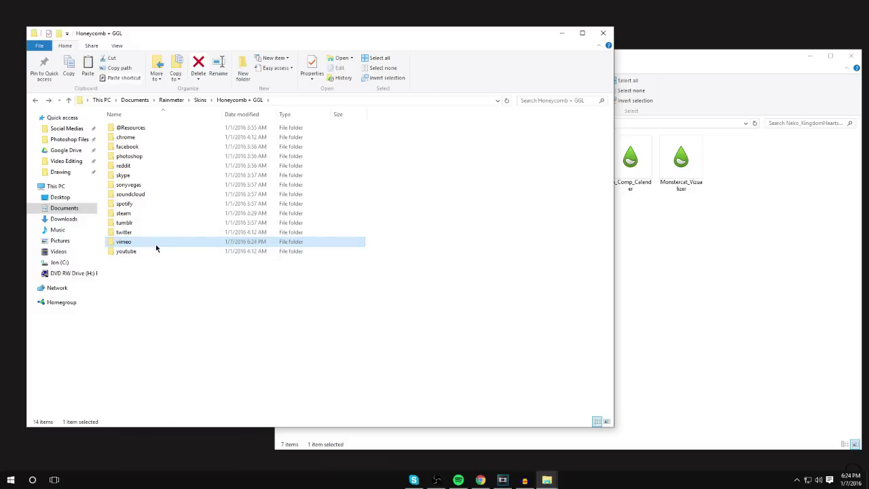
# Step: Open vimeo > Background and select the youtube image inside
pyautogui.press('Return')
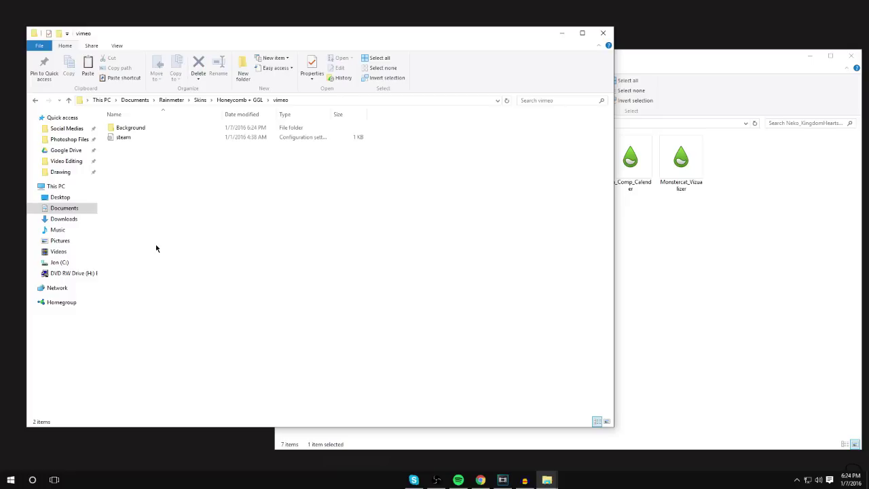
pyautogui.doubleClick(162, 130)
pyautogui.click(175, 156)
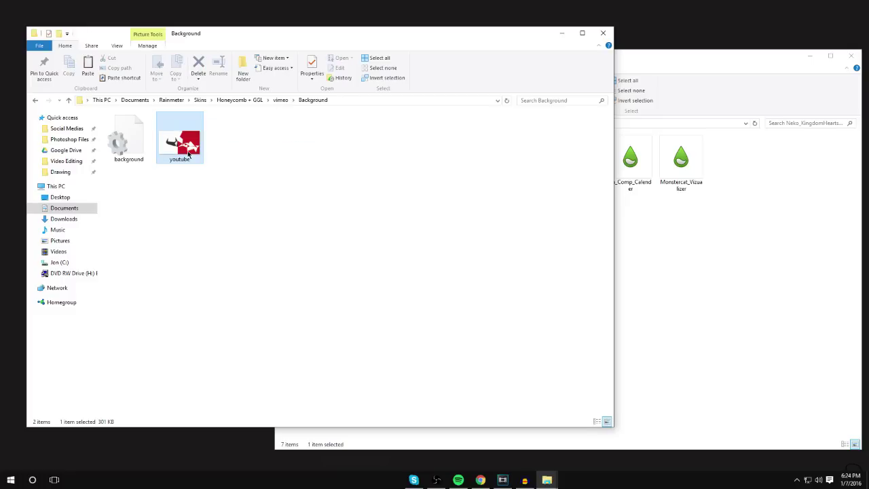
pyautogui.click(188, 159)
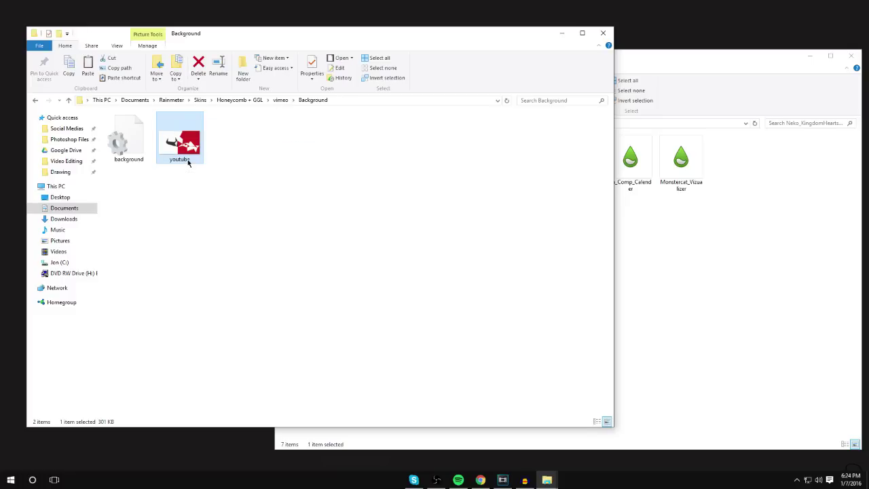
# Step: Search Google Images for 'vimeo images hd background'
pyautogui.press('Return')
pyautogui.click(480, 479)
pyautogui.hotkey('ctrl', 't')
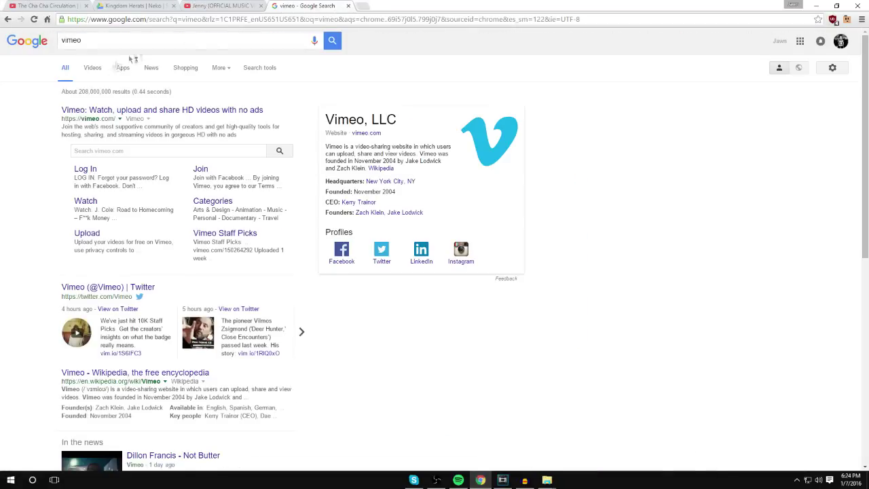
pyautogui.click(92, 67)
pyautogui.click(127, 40)
pyautogui.write('images')
pyautogui.press('Return')
pyautogui.click(93, 68)
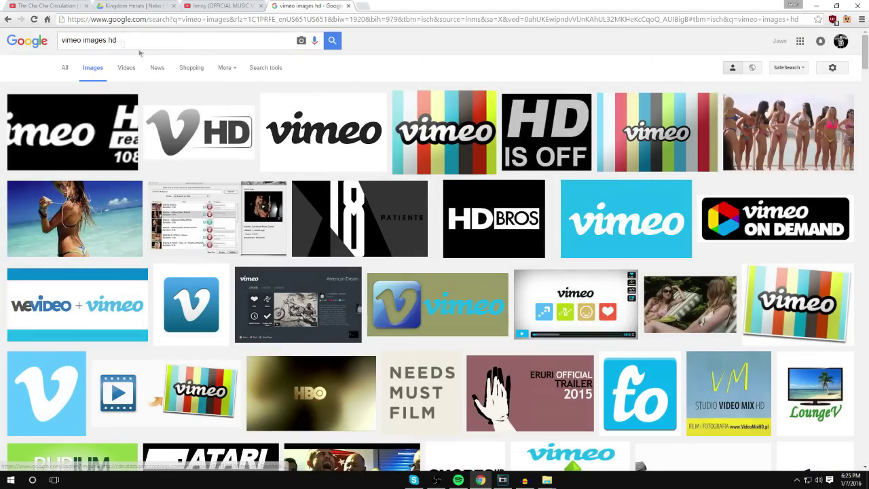
pyautogui.write('background')
pyautogui.press('Return')
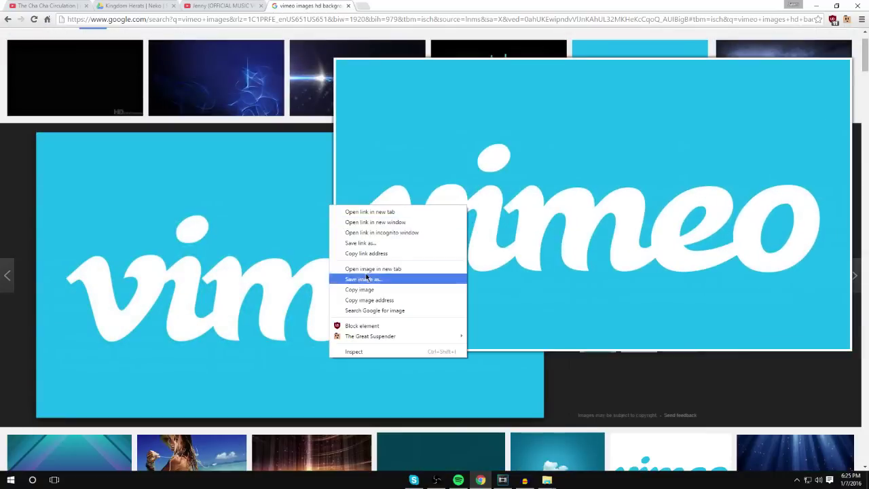
# Step: Save the chosen vimeo logo image into the Background folder
pyautogui.click(369, 278)
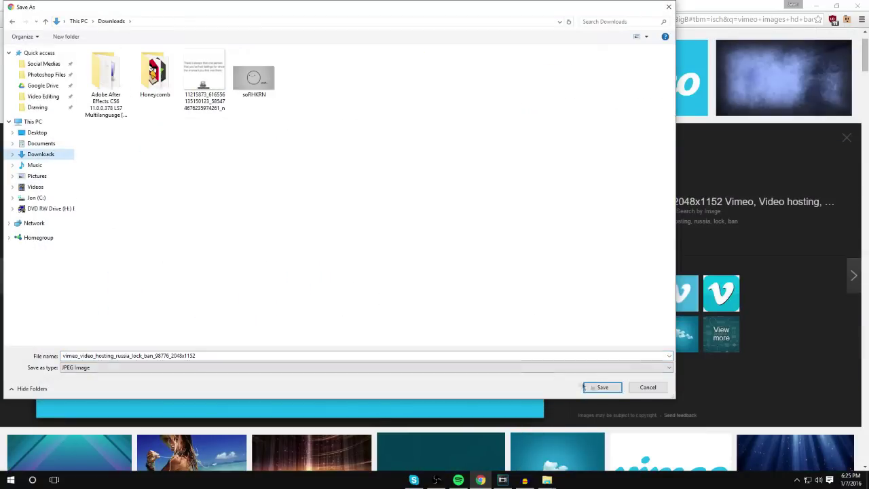
pyautogui.click(584, 386)
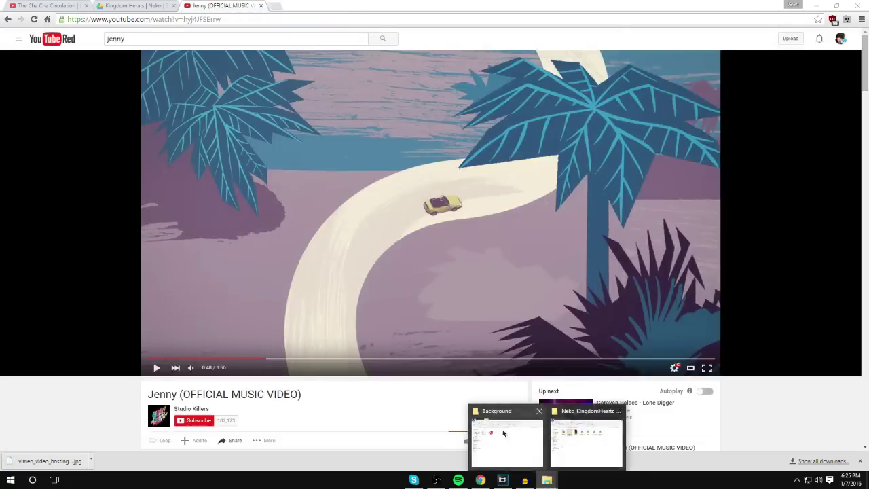
pyautogui.click(506, 425)
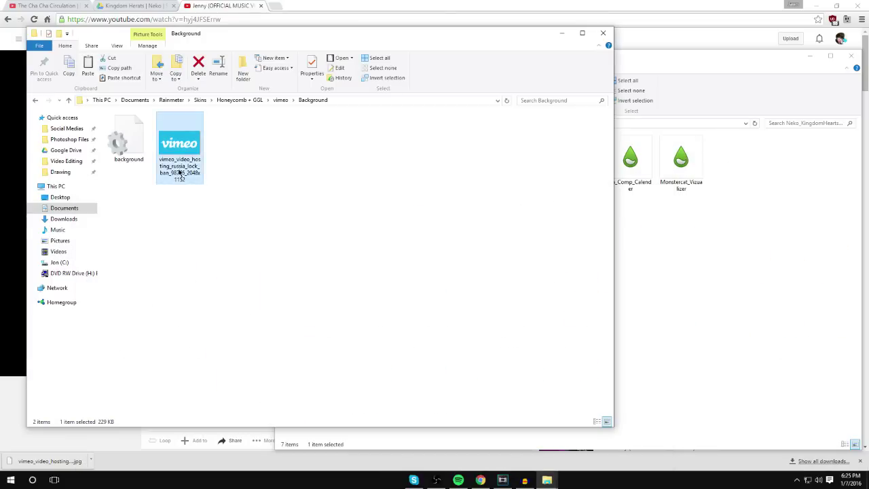
# Step: Rename the downloaded image to vimeo and change background.ini's ImageName from youtube to vimeo, saving it
pyautogui.press('F2')
pyautogui.write('vimeo')
pyautogui.press('Return')
pyautogui.doubleClick(122, 141)
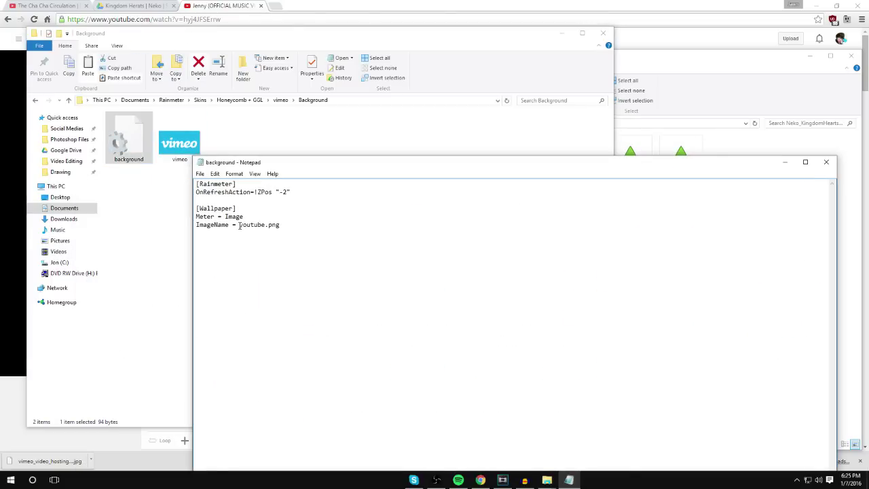
pyautogui.moveTo(239, 226); pyautogui.dragTo(262, 225)
pyautogui.write('vimeo')
pyautogui.click(200, 173)
pyautogui.click(211, 206)
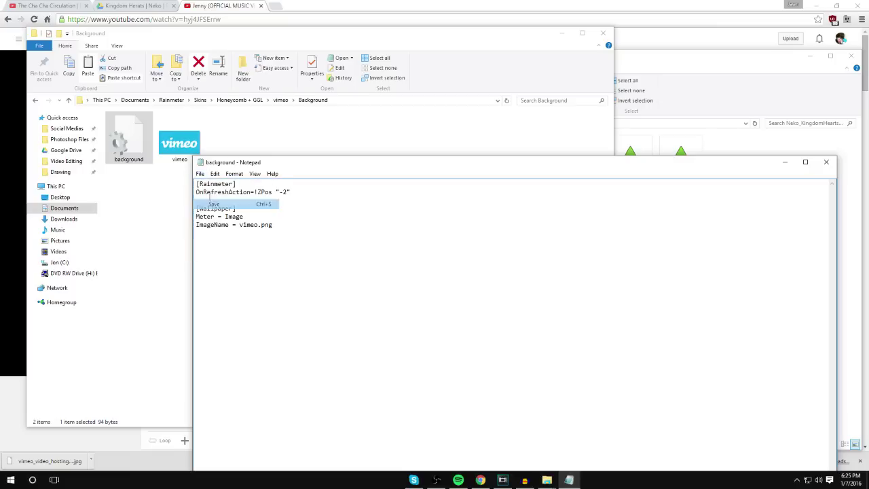
# Step: Confirm the image is a JPEG, set ImageName to vimeo.jpg, save, and close Notepad
pyautogui.click(184, 145)
pyautogui.moveTo(229, 161); pyautogui.dragTo(252, 189)
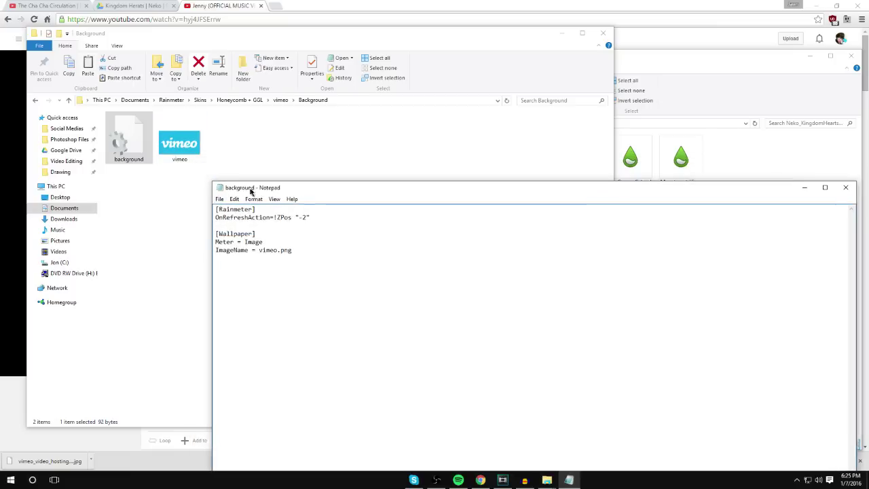
pyautogui.click(175, 146)
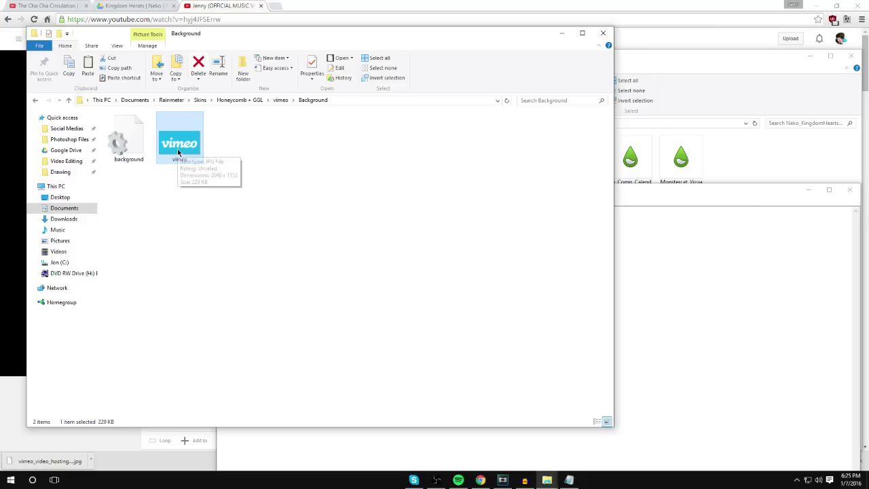
pyautogui.doubleClick(114, 145)
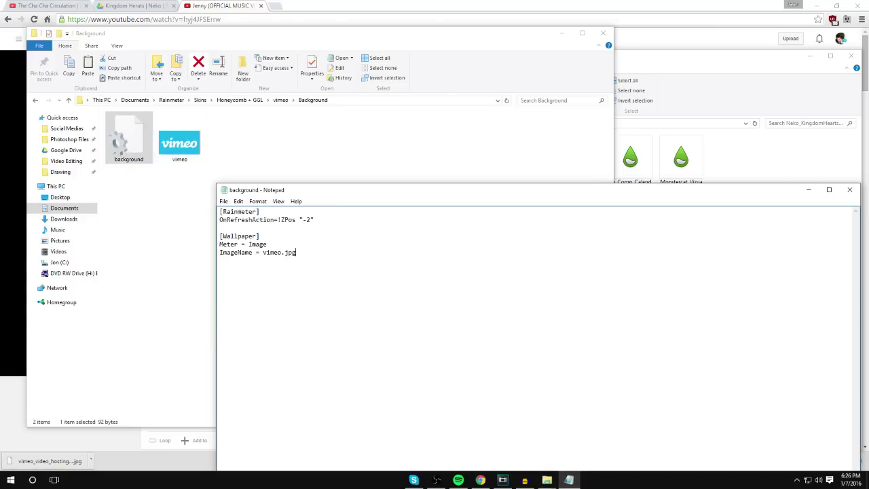
pyautogui.click(224, 201)
pyautogui.click(238, 231)
pyautogui.press('super+Left')
pyautogui.click(424, 6)
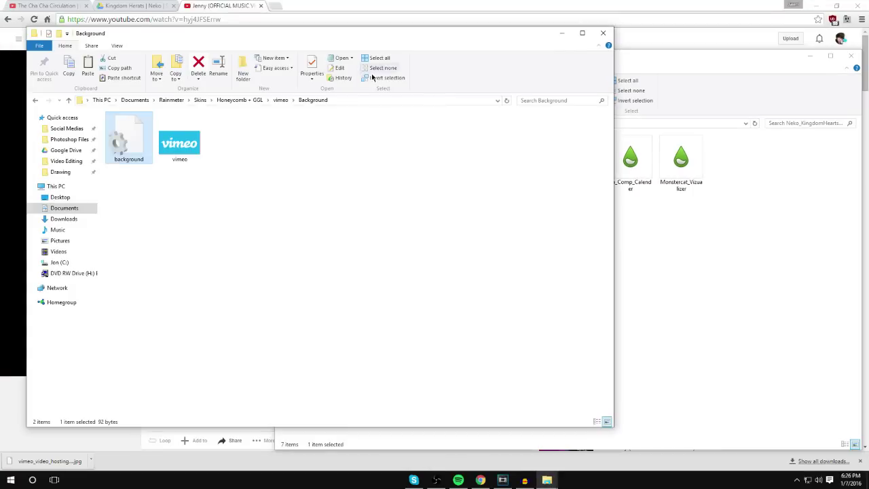
pyautogui.click(35, 101)
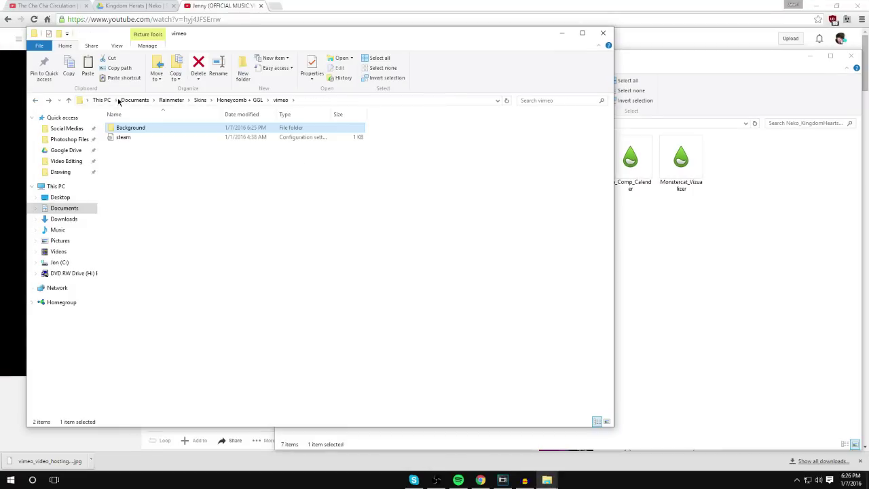
pyautogui.click(130, 138)
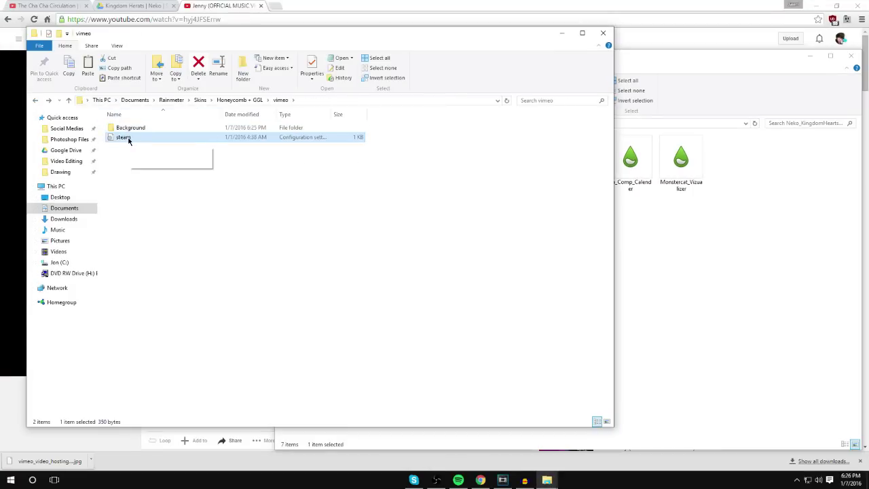
pyautogui.doubleClick(139, 137)
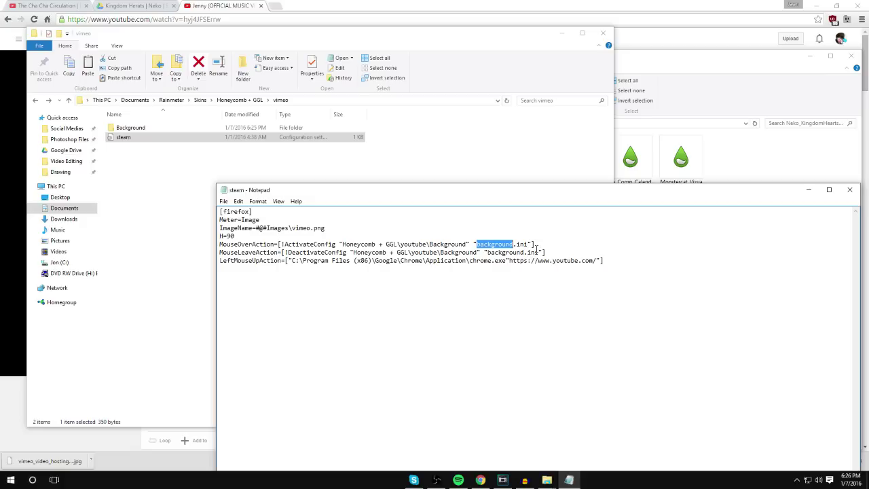
pyautogui.moveTo(523, 252); pyautogui.dragTo(405, 245)
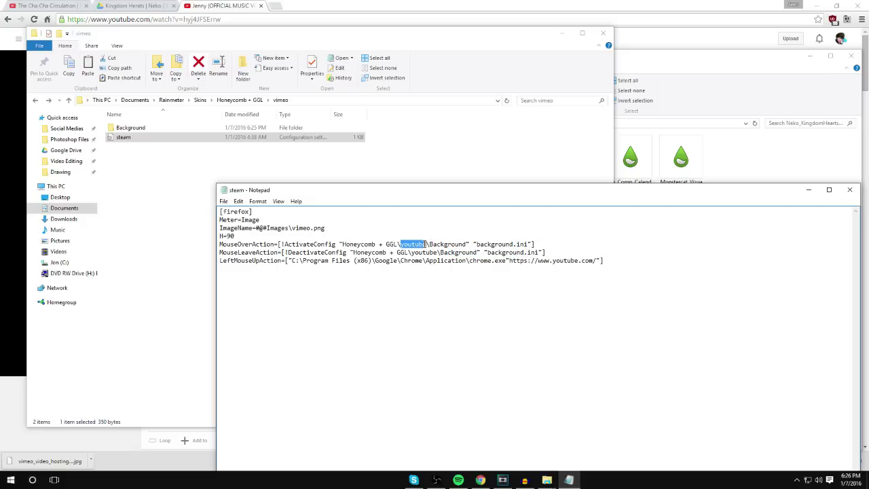
pyautogui.press('BackSpace')
pyautogui.write('vimeo')
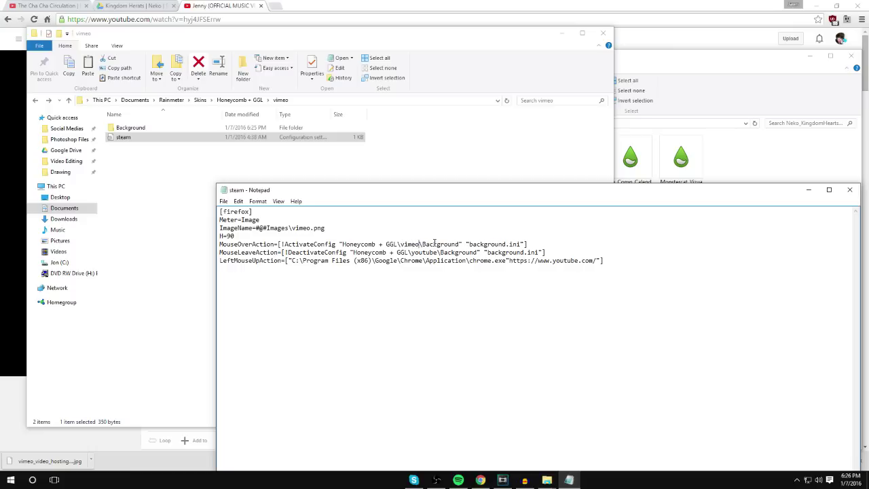
pyautogui.write('vimeo')
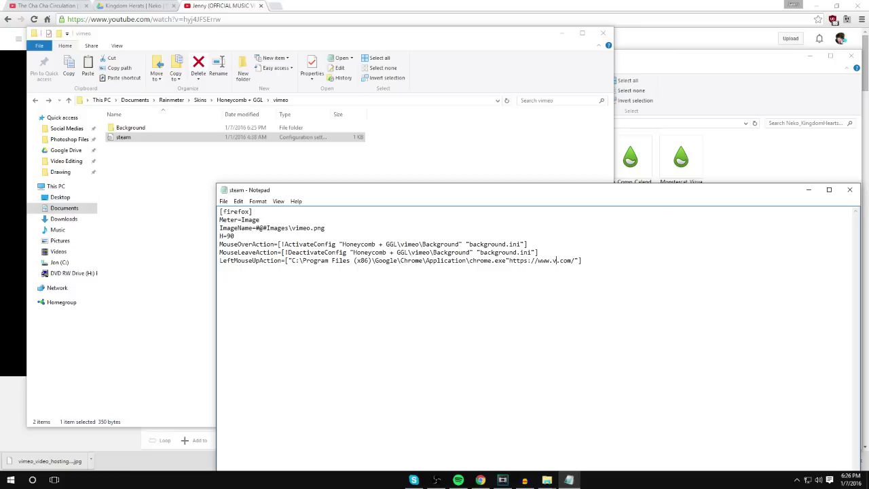
pyautogui.click(224, 201)
pyautogui.click(238, 229)
pyautogui.click(849, 191)
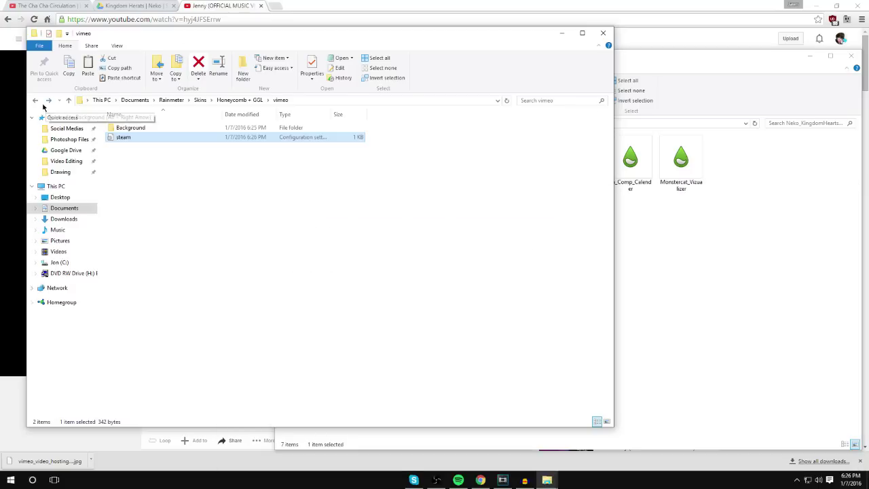
pyautogui.click(68, 100)
pyautogui.click(136, 128)
pyautogui.doubleClick(136, 128)
pyautogui.doubleClick(130, 129)
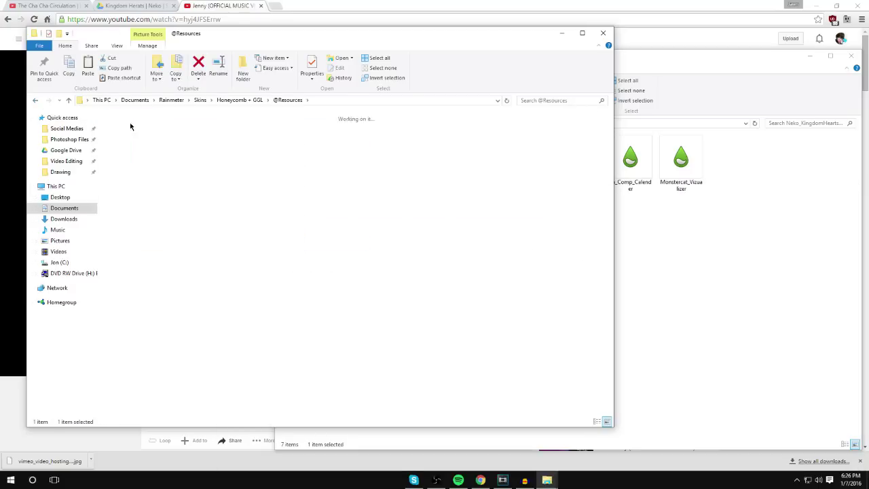
pyautogui.click(180, 191)
pyautogui.hotkey('ctrl', 'c')
pyautogui.hotkey('ctrl', 'v')
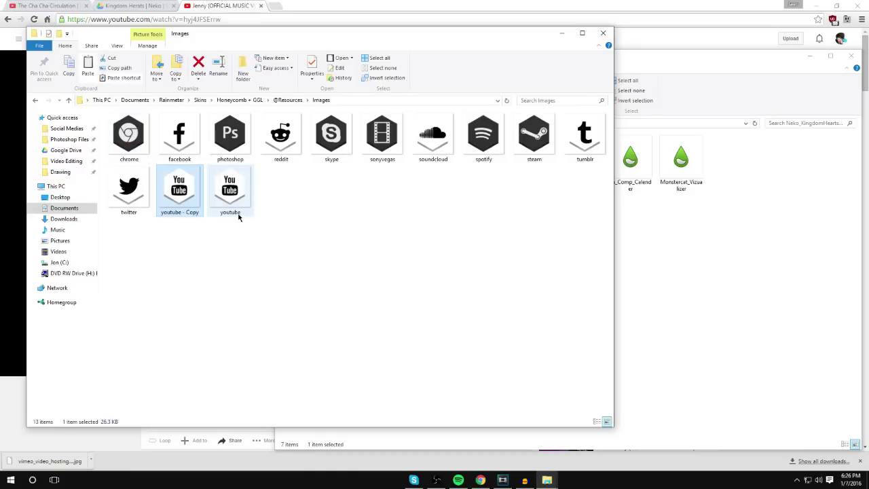
# Step: Rename the copy to vimeo and replace it with the icon pack's blue vimeo hexagon
pyautogui.click(176, 214)
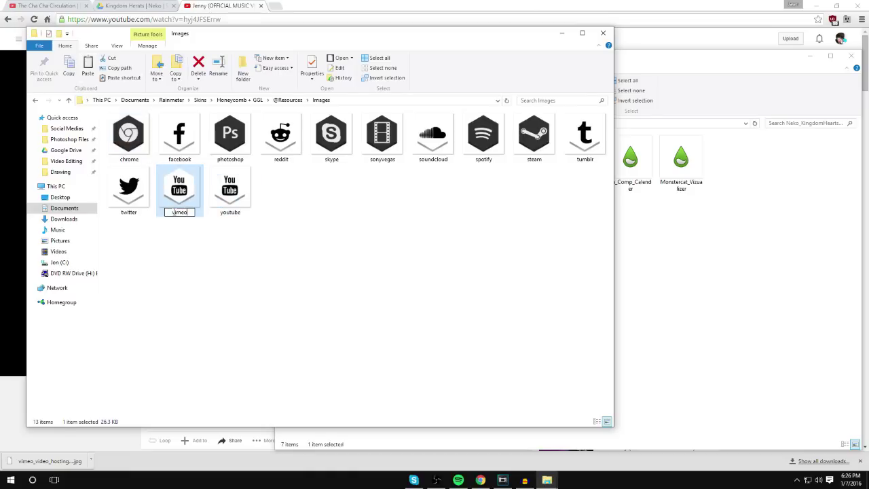
pyautogui.click(750, 213)
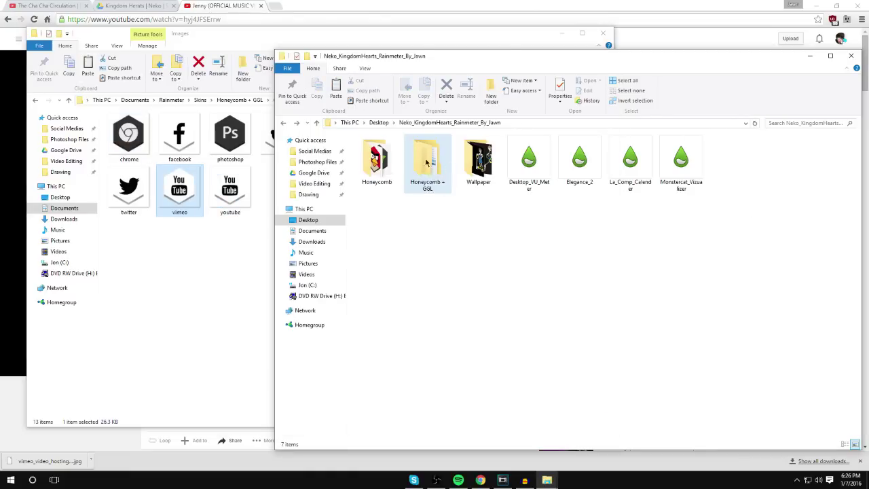
pyautogui.doubleClick(378, 161)
pyautogui.scroll(-10, 537, 236)
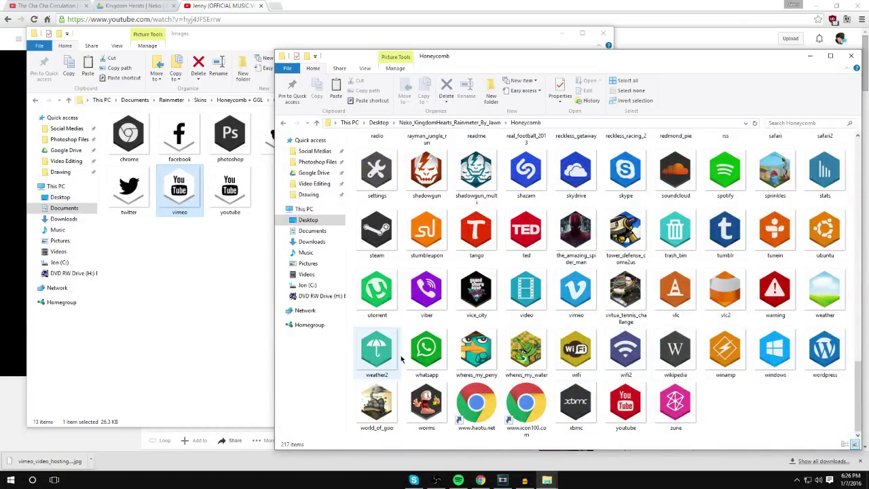
pyautogui.click(576, 291)
pyautogui.click(179, 190)
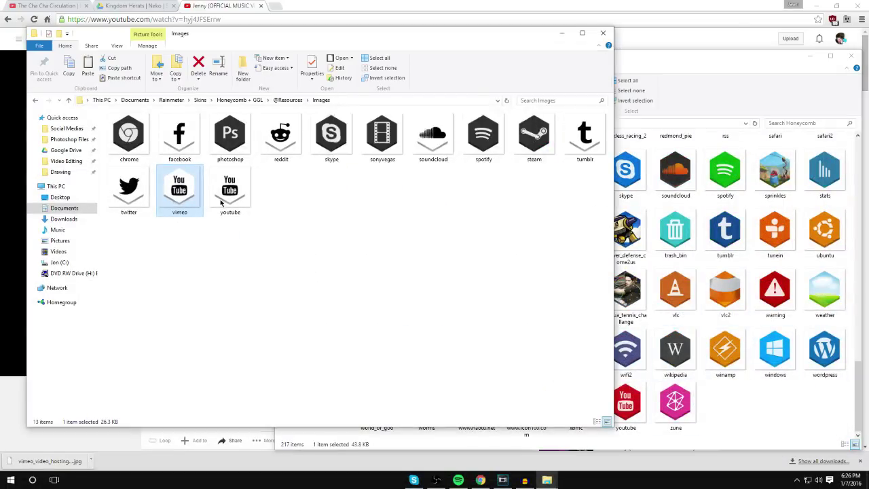
pyautogui.press('Delete')
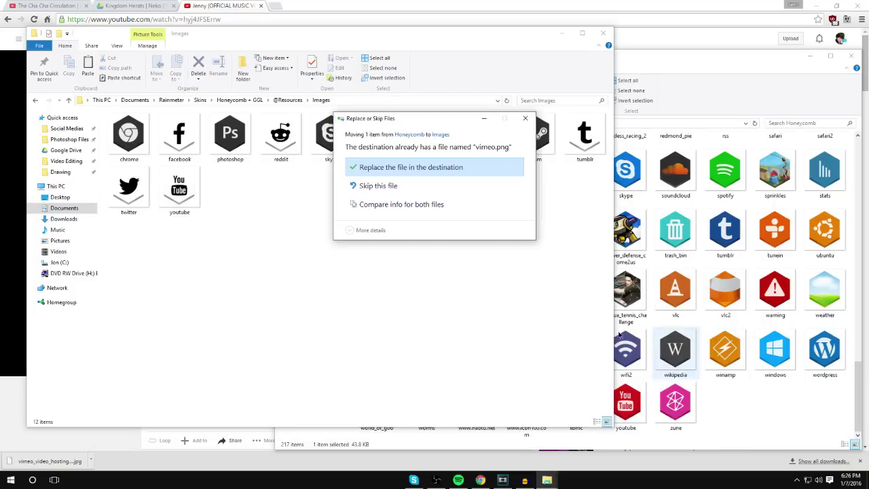
pyautogui.click(411, 167)
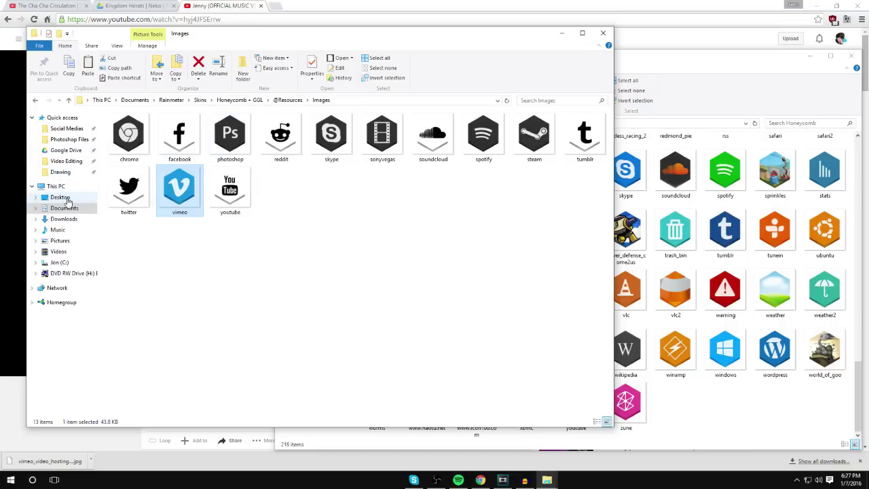
# Step: Open the spotify launcher's steam config in Notepad and select its Spotify program path
pyautogui.click(36, 100)
pyautogui.click(37, 101)
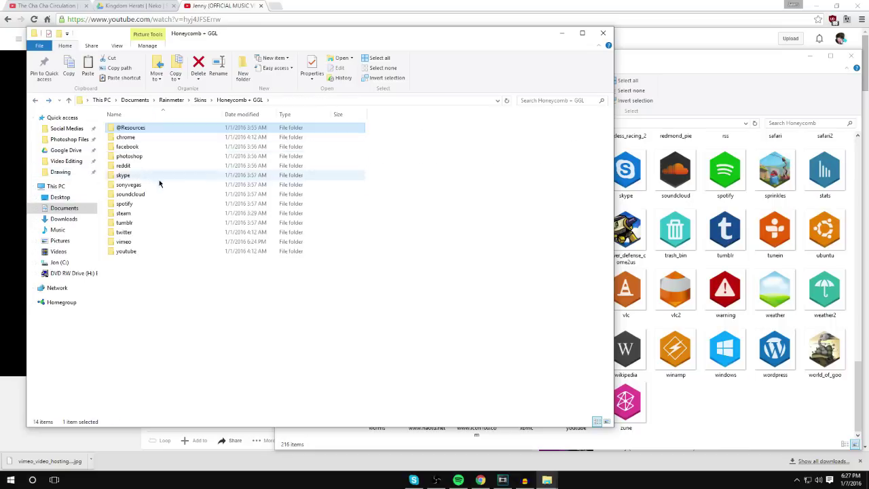
pyautogui.doubleClick(140, 206)
pyautogui.click(152, 138)
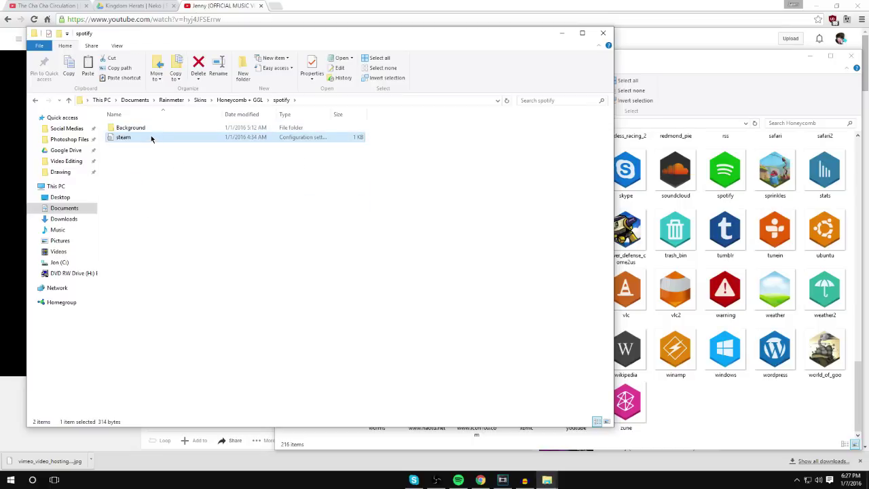
pyautogui.doubleClick(153, 138)
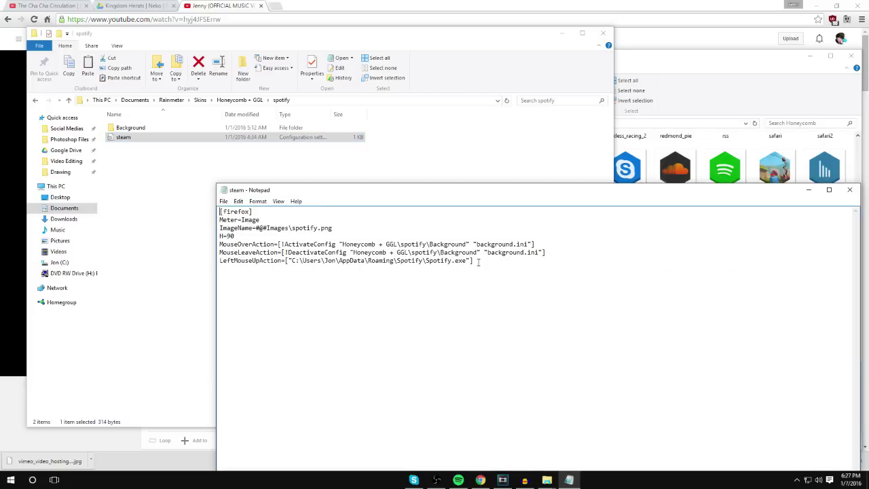
pyautogui.moveTo(472, 261); pyautogui.dragTo(286, 264)
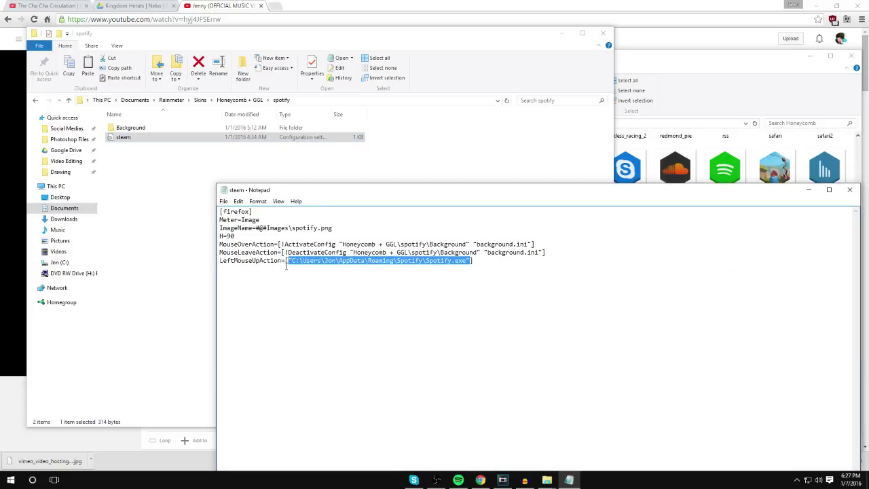
# Step: Find the Spotify shortcut via Start search and inspect its Target path in Properties
pyautogui.click(383, 353)
pyautogui.press('super')
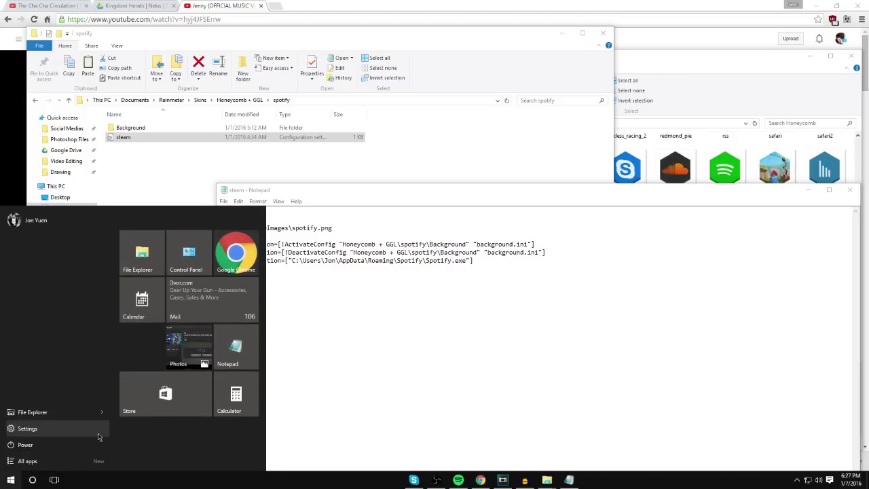
pyautogui.write('spotify')
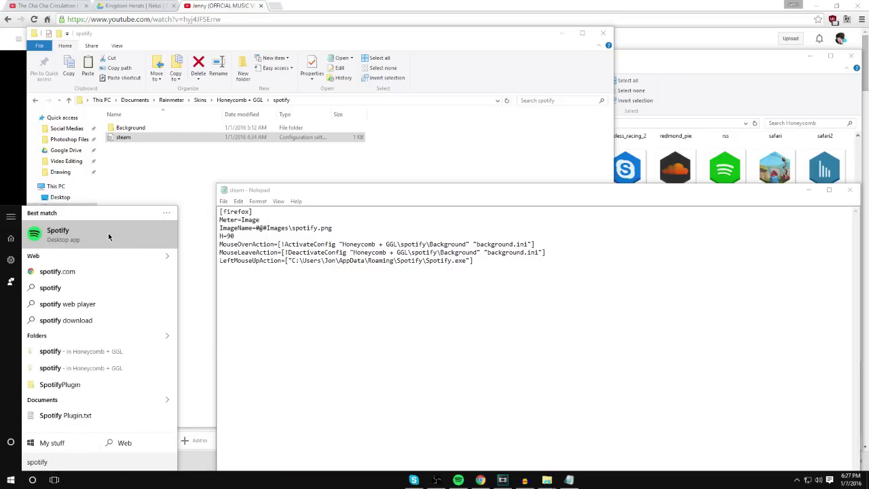
pyautogui.rightClick(109, 235)
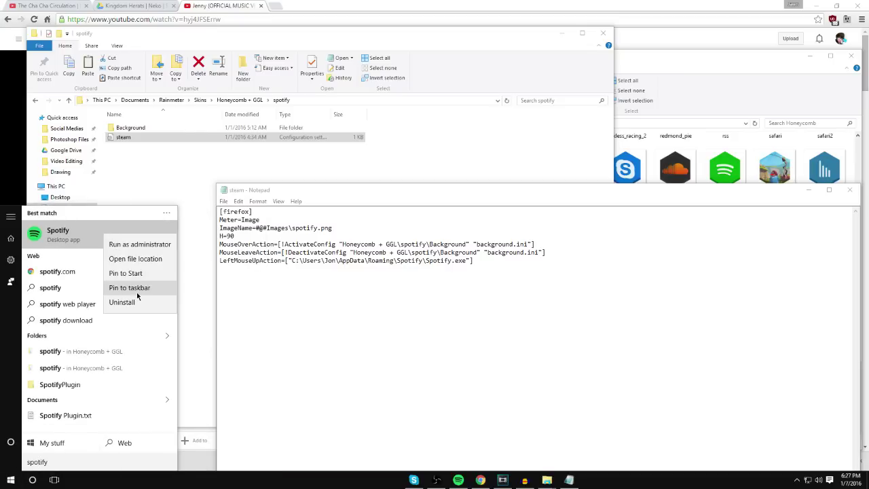
pyautogui.click(153, 259)
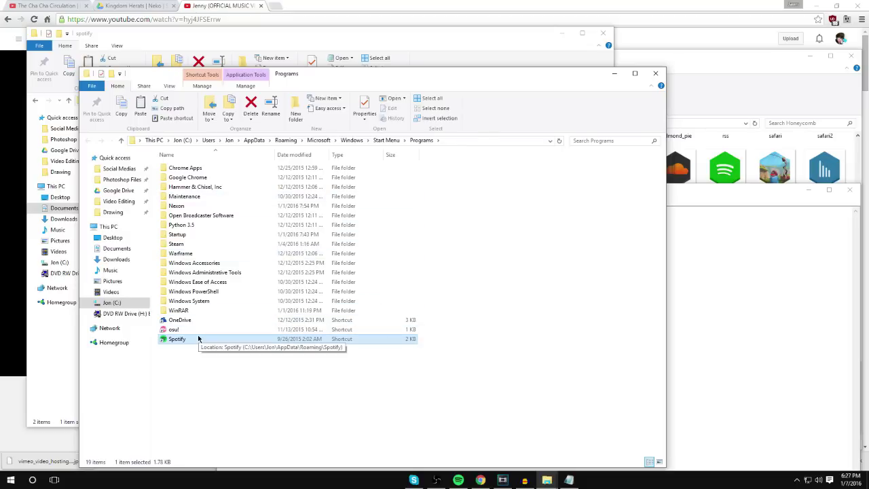
pyautogui.rightClick(198, 338)
pyautogui.click(237, 332)
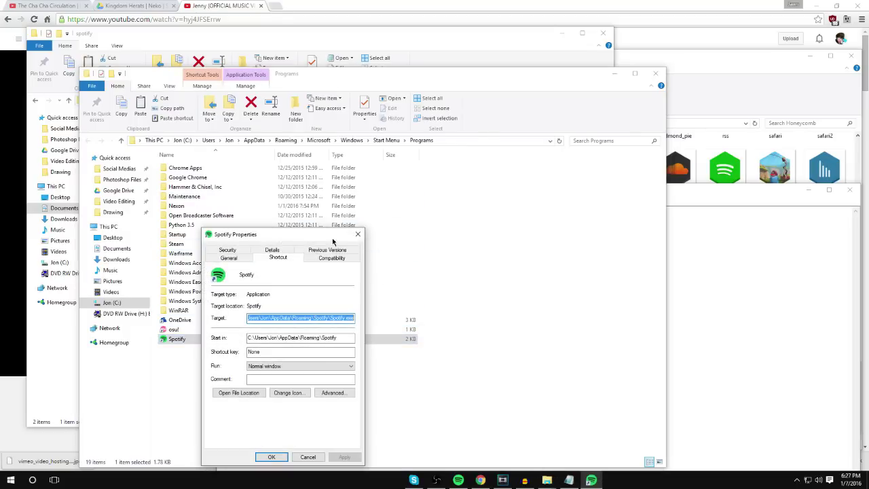
pyautogui.doubleClick(312, 319)
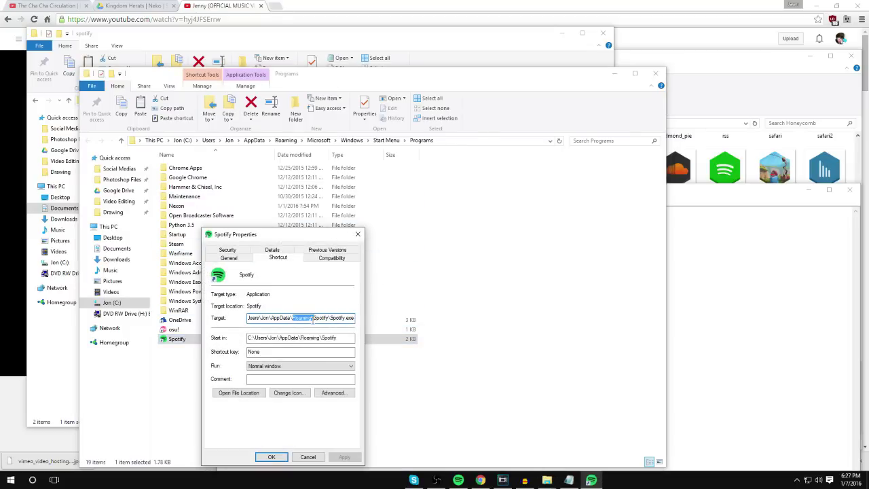
# Step: Close the shortcut Properties, the Programs folder and the spotify config in Notepad
pyautogui.click(358, 235)
pyautogui.click(654, 75)
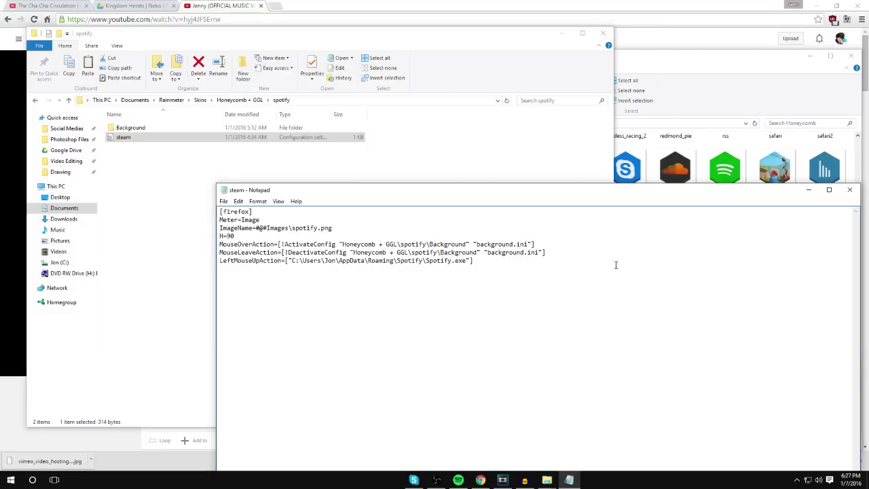
pyautogui.moveTo(469, 190); pyautogui.dragTo(265, 190)
pyautogui.click(614, 188)
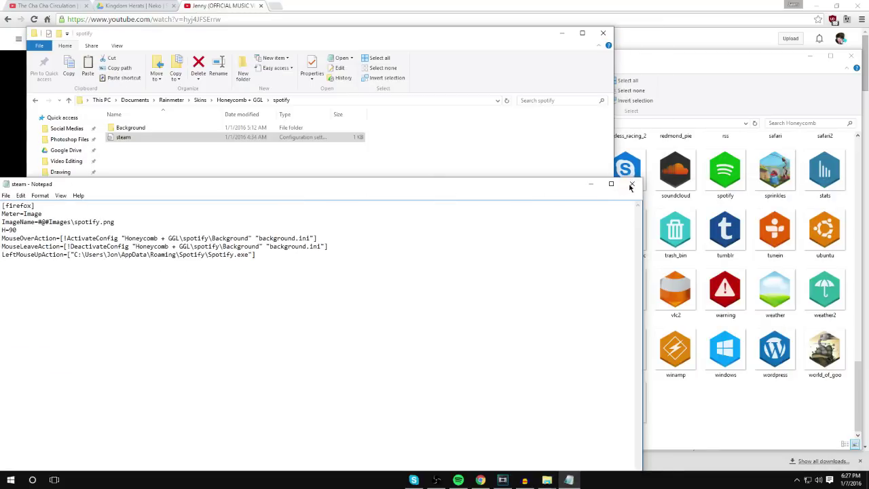
# Step: Close the Explorer windows and open Manage Rainmeter from the system tray
pyautogui.click(35, 102)
pyautogui.click(610, 34)
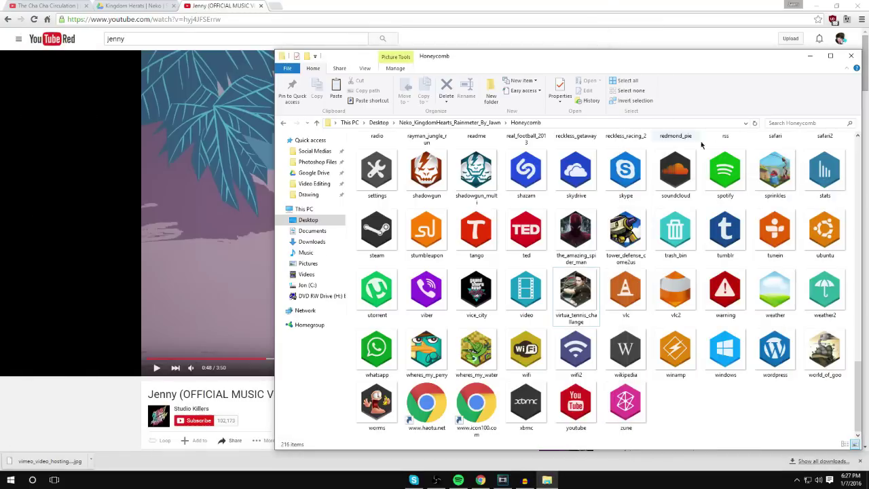
pyautogui.click(816, 7)
pyautogui.moveTo(787, 58); pyautogui.dragTo(689, 72)
pyautogui.click(754, 71)
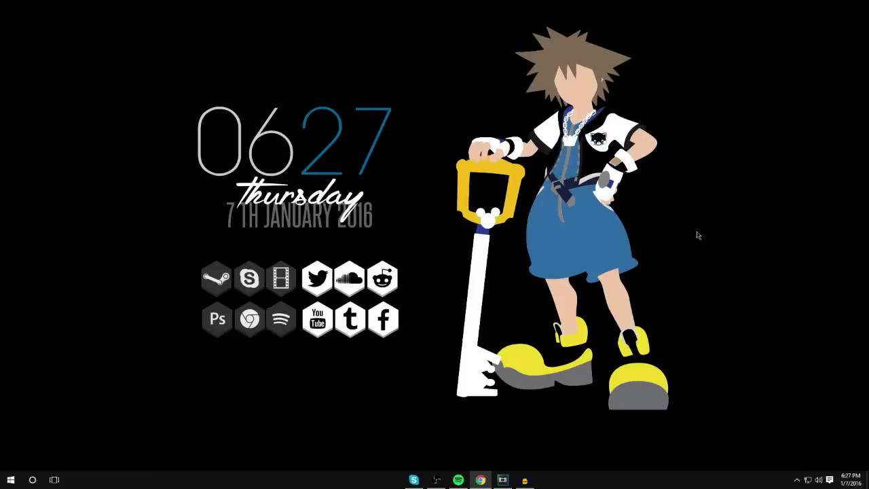
pyautogui.click(797, 480)
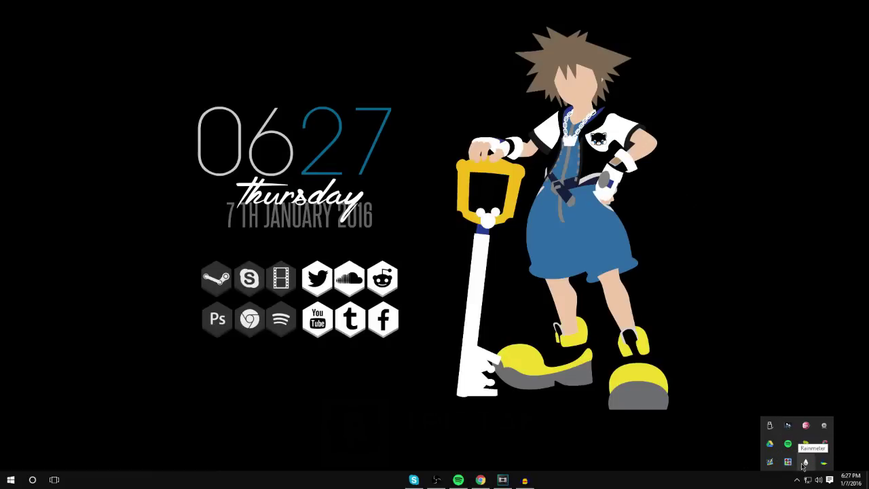
pyautogui.click(806, 463)
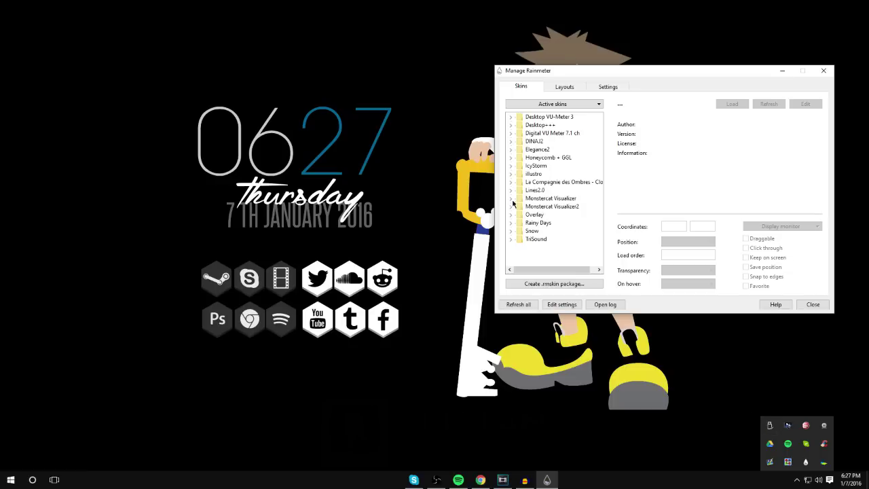
# Step: Load the vimeo steam.ini skin, place it beside the Facebook hexagon, then unload it
pyautogui.click(512, 158)
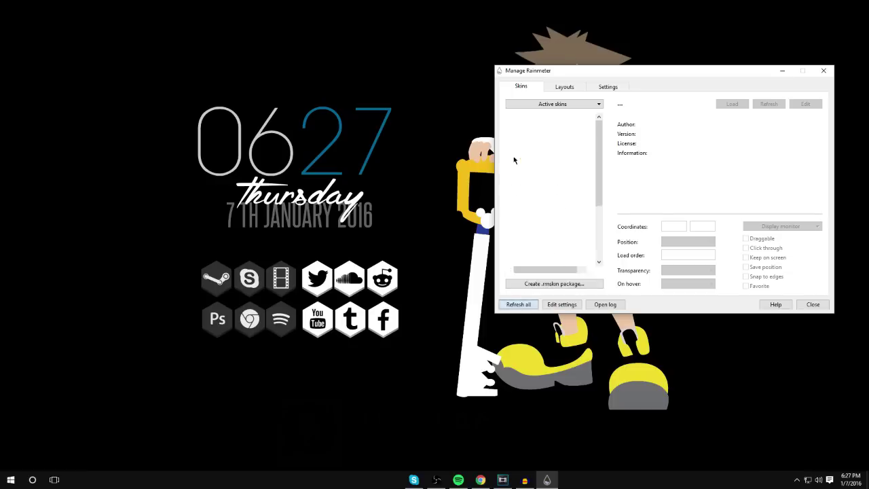
pyautogui.click(520, 249)
pyautogui.click(554, 255)
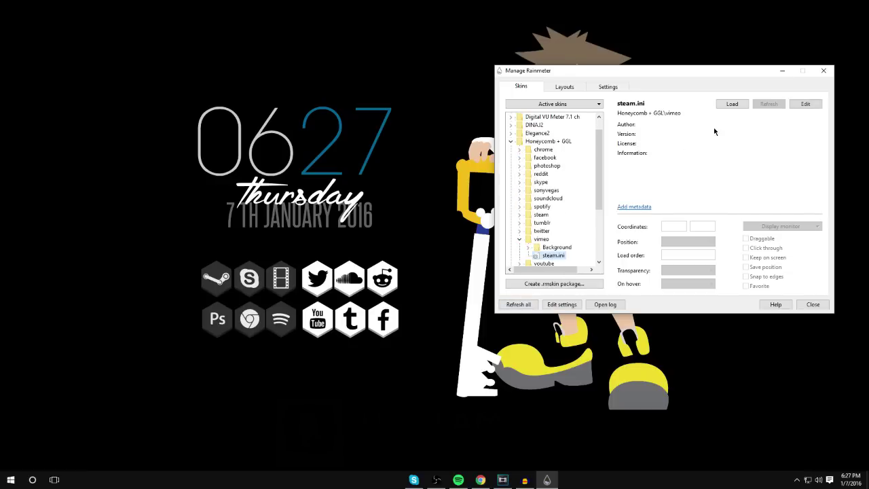
pyautogui.click(732, 104)
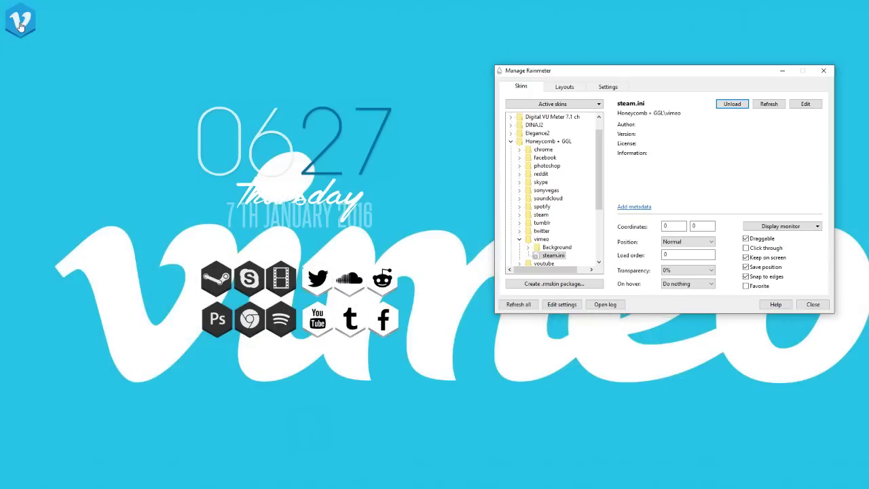
pyautogui.moveTo(33, 26); pyautogui.dragTo(432, 305)
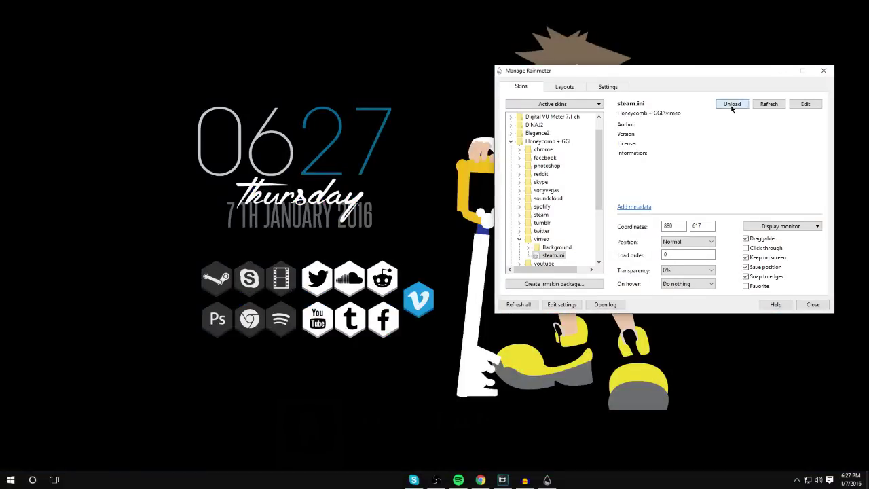
pyautogui.click(733, 104)
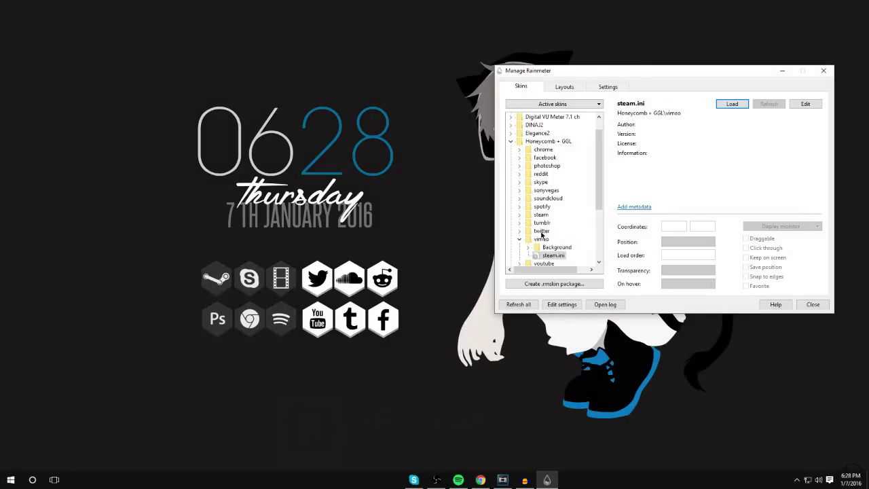
pyautogui.click(541, 240)
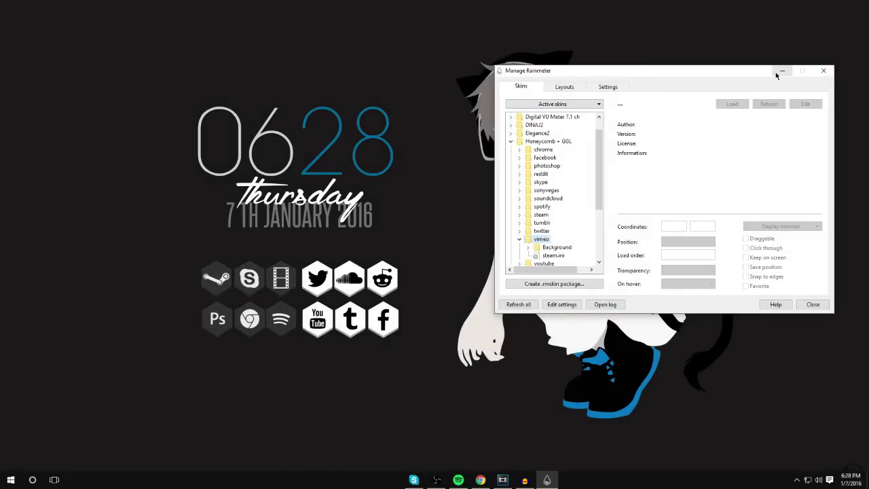
# Step: Refresh all skins and load the chrome, facebook, photoshop and reddit icons
pyautogui.click(543, 256)
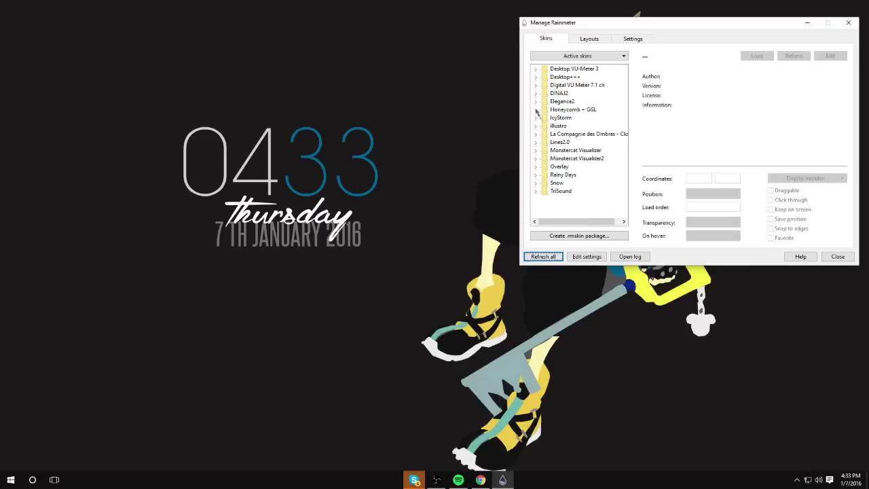
pyautogui.click(536, 109)
pyautogui.click(756, 56)
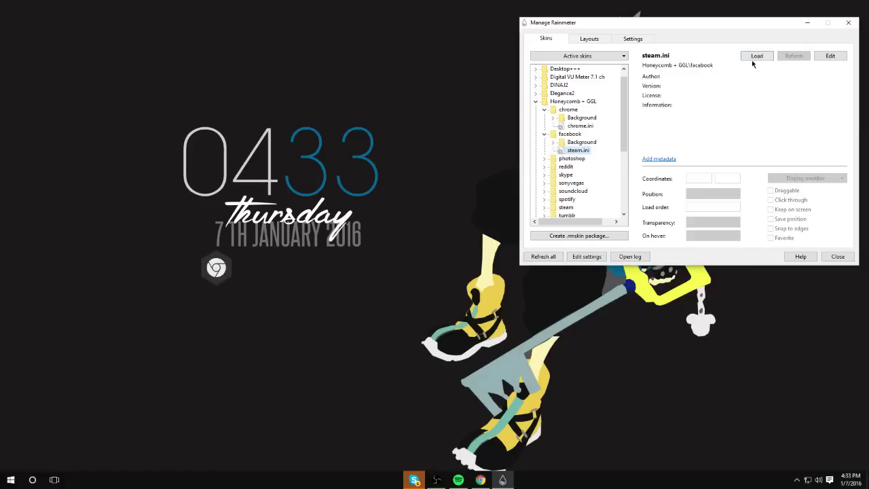
pyautogui.click(754, 57)
pyautogui.doubleClick(572, 158)
pyautogui.doubleClick(566, 183)
pyautogui.scroll(-3, 577, 112)
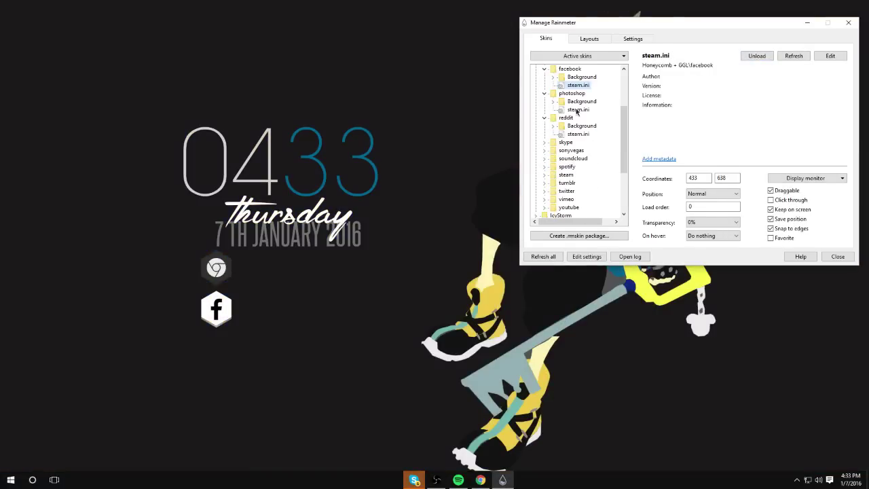
pyautogui.doubleClick(576, 109)
pyautogui.doubleClick(578, 133)
pyautogui.click(544, 93)
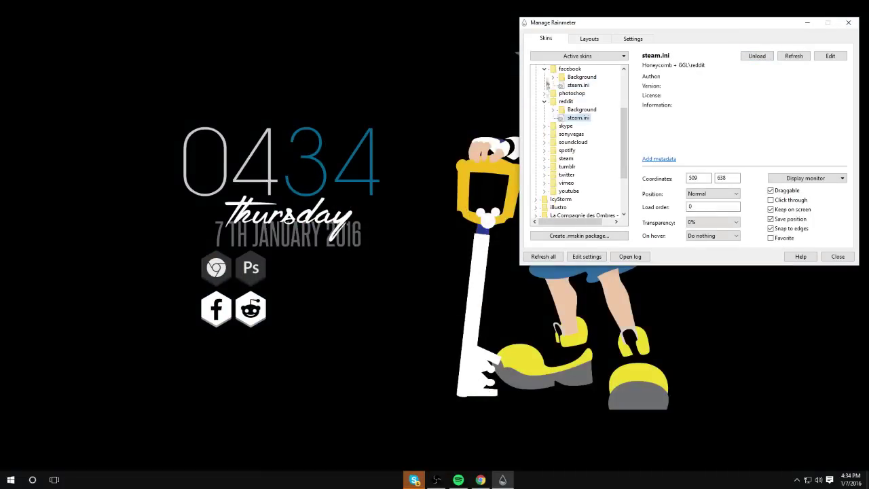
pyautogui.click(544, 69)
# Step: Load skype, sonyvegas and soundcloud, placing Vegas in the top row and soundcloud below
pyautogui.doubleClick(578, 134)
pyautogui.doubleClick(578, 118)
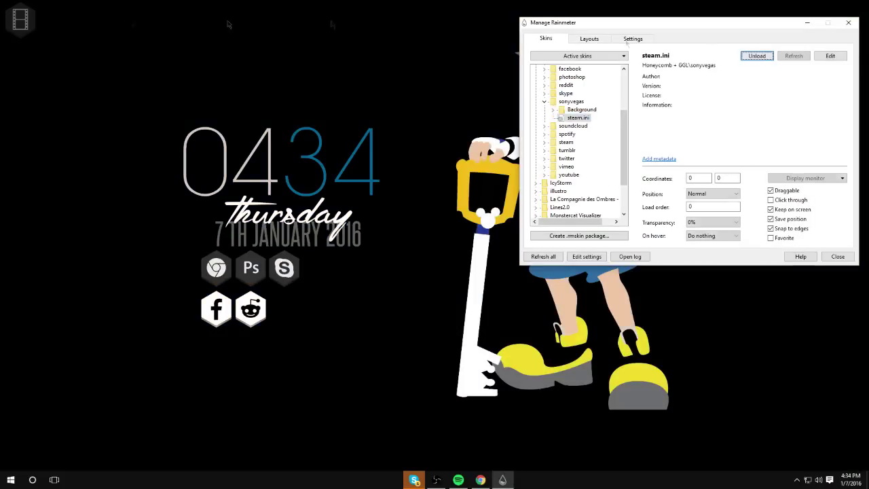
pyautogui.moveTo(20, 20); pyautogui.dragTo(322, 272)
pyautogui.click(544, 101)
pyautogui.click(544, 109)
pyautogui.doubleClick(578, 126)
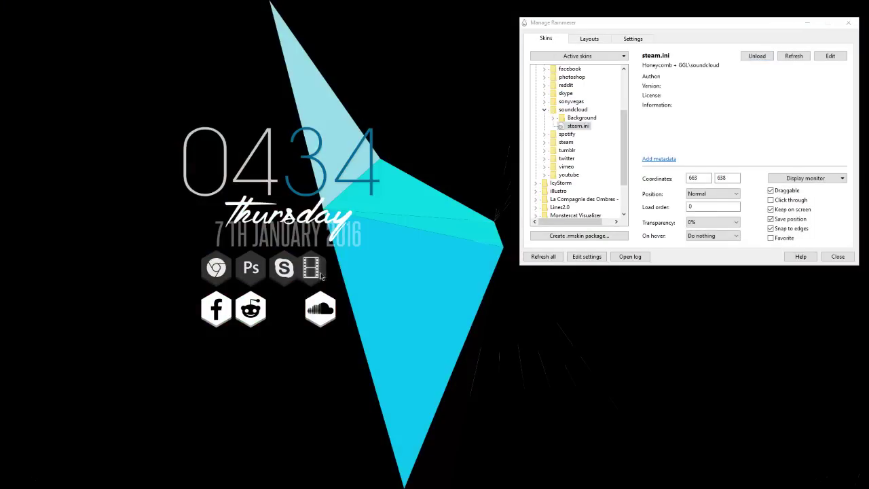
pyautogui.moveTo(320, 309); pyautogui.dragTo(285, 309)
# Step: Load the spotify and steam icons and place them at the end of the top row
pyautogui.click(544, 134)
pyautogui.doubleClick(578, 150)
pyautogui.moveTo(19, 20); pyautogui.dragTo(346, 271)
pyautogui.click(544, 158)
pyautogui.doubleClick(578, 175)
pyautogui.moveTo(19, 20); pyautogui.dragTo(388, 271)
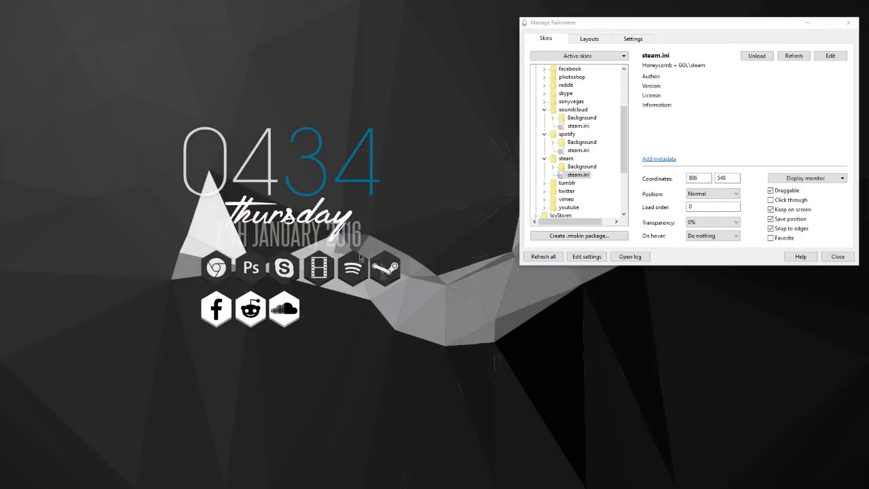
# Step: Load the tumblr, twitter and vimeo icons and place them in the bottom row
pyautogui.click(544, 182)
pyautogui.doubleClick(578, 199)
pyautogui.moveTo(20, 20); pyautogui.dragTo(319, 309)
pyautogui.click(544, 207)
pyautogui.doubleClick(578, 207)
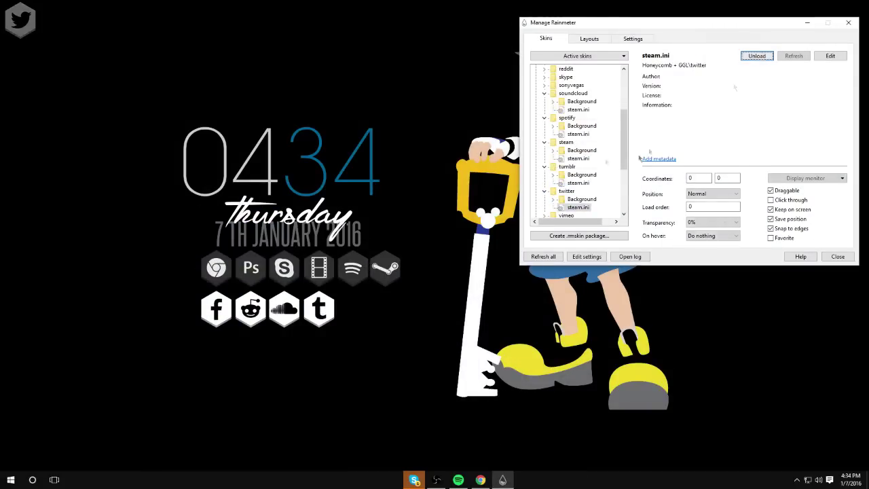
pyautogui.click(544, 215)
pyautogui.doubleClick(579, 167)
pyautogui.moveTo(20, 20); pyautogui.dragTo(352, 309)
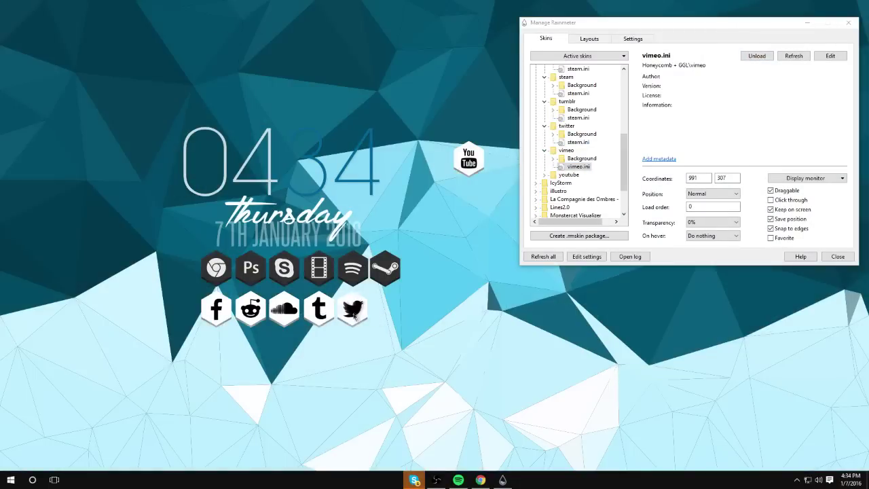
# Step: Load youtube at the end of the bottom row and unload the stray duplicate YouTube hex
pyautogui.click(544, 175)
pyautogui.click(578, 191)
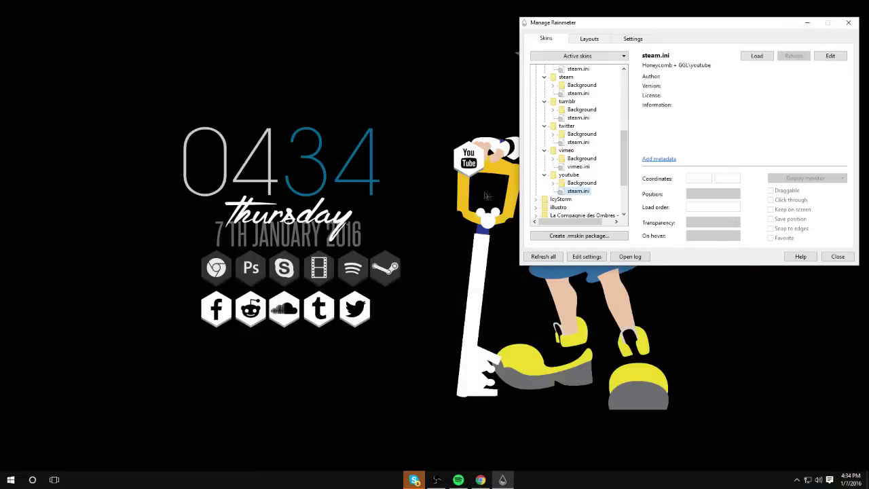
pyautogui.doubleClick(578, 190)
pyautogui.moveTo(21, 21); pyautogui.dragTo(387, 309)
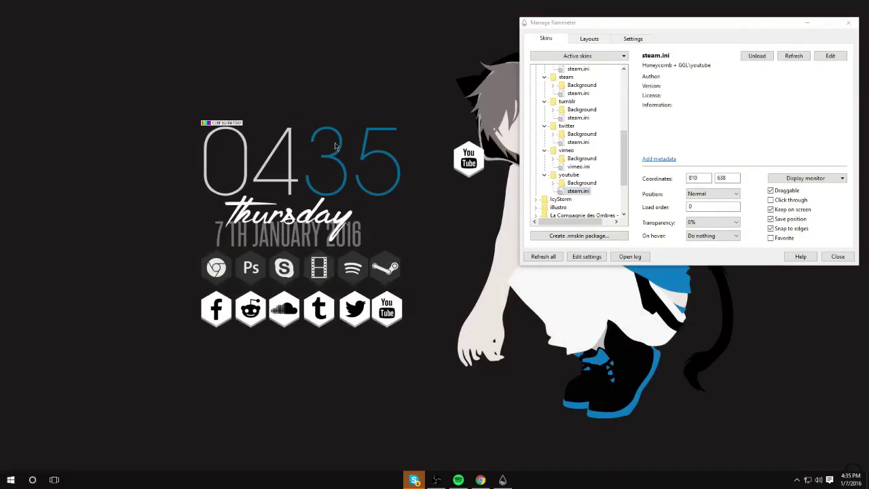
pyautogui.rightClick(472, 160)
pyautogui.click(530, 255)
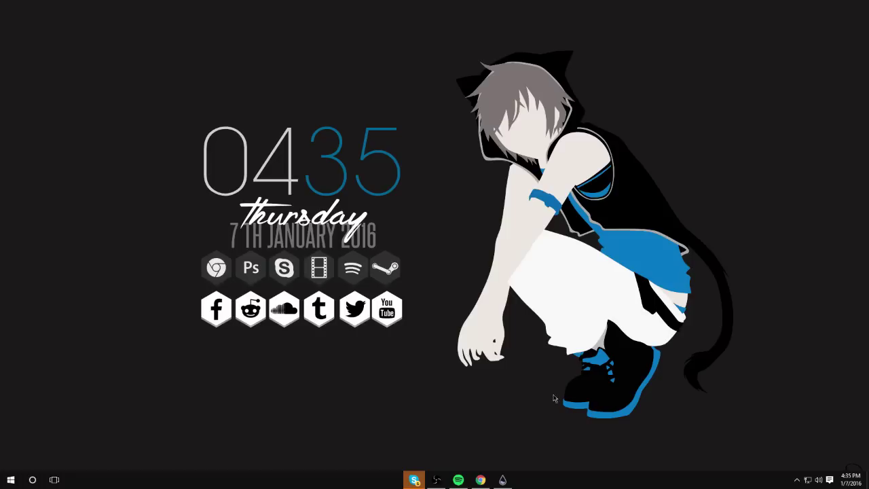
# Step: Load Monstercat Visualizer's Song Information Spotify.ini and drag it to the bottom centre
pyautogui.click(509, 479)
pyautogui.scroll(6, 554, 85)
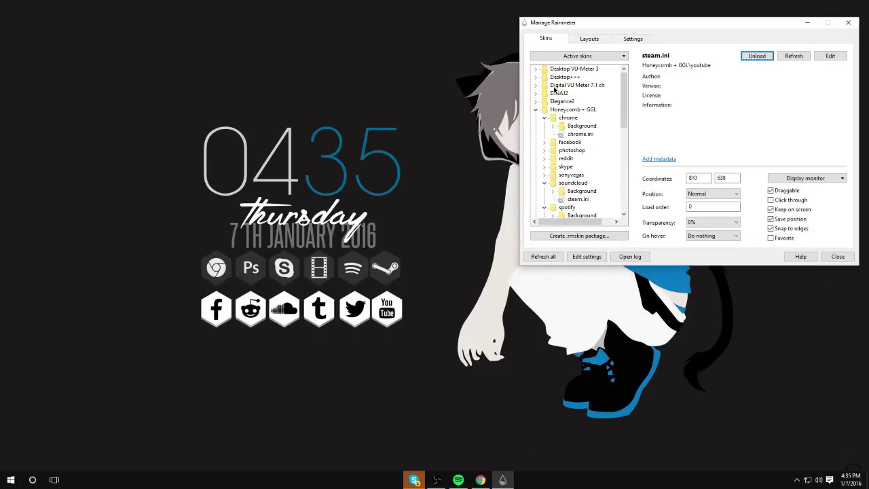
pyautogui.click(547, 256)
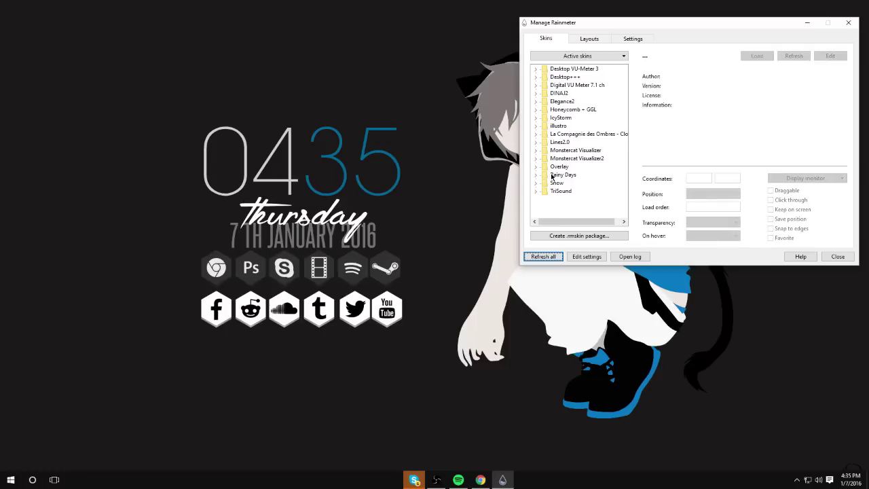
pyautogui.click(537, 151)
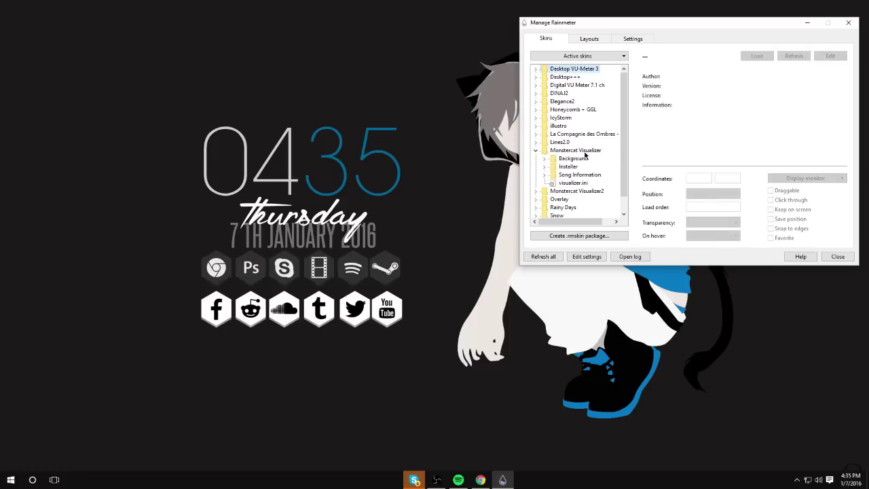
pyautogui.click(544, 175)
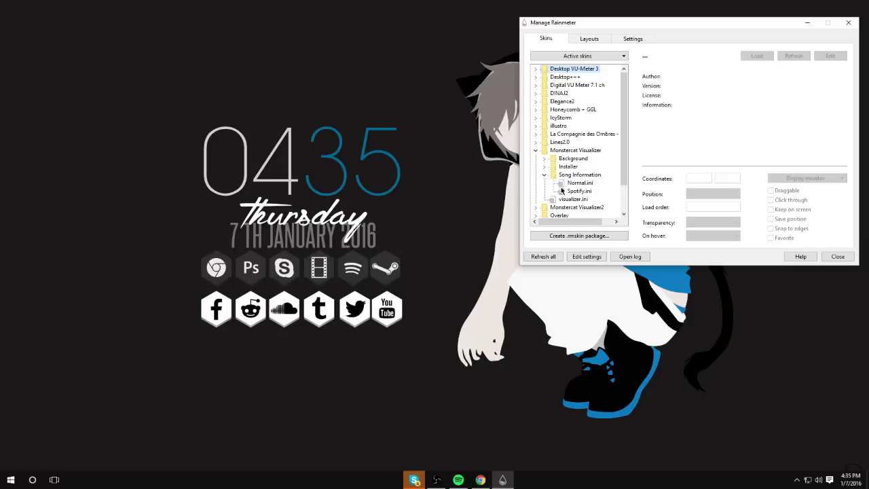
pyautogui.click(579, 183)
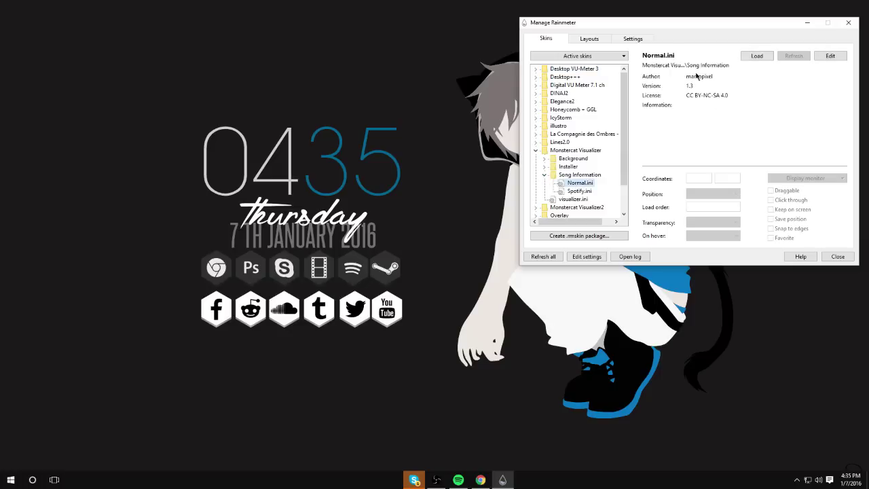
pyautogui.click(577, 191)
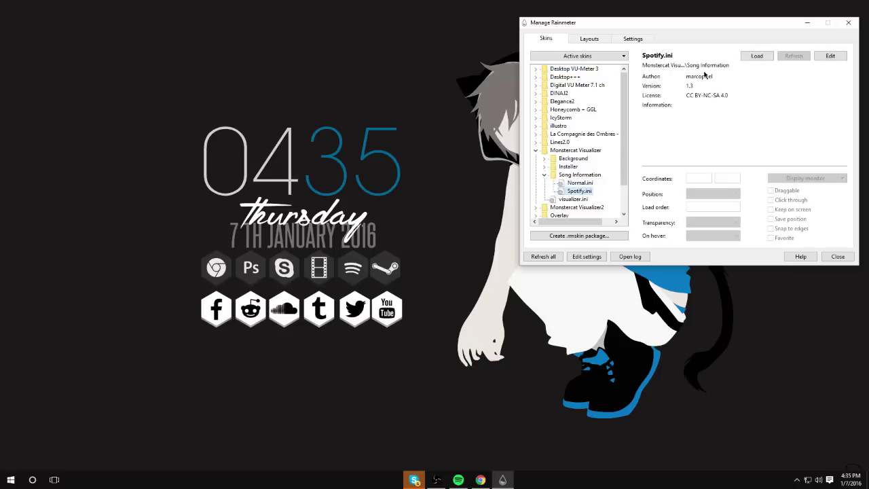
pyautogui.click(762, 59)
pyautogui.moveTo(52, 34); pyautogui.dragTo(390, 433)
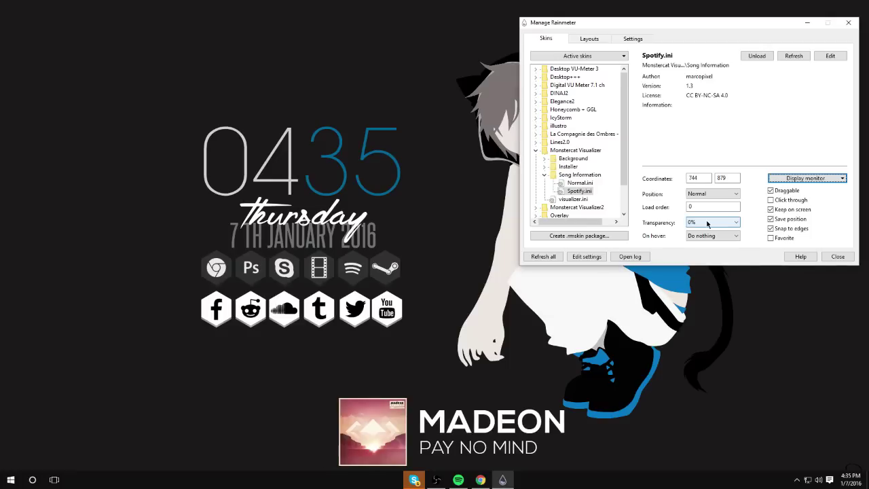
# Step: Set the song info's Transparency to 100% and On hover to Fade in
pyautogui.click(713, 222)
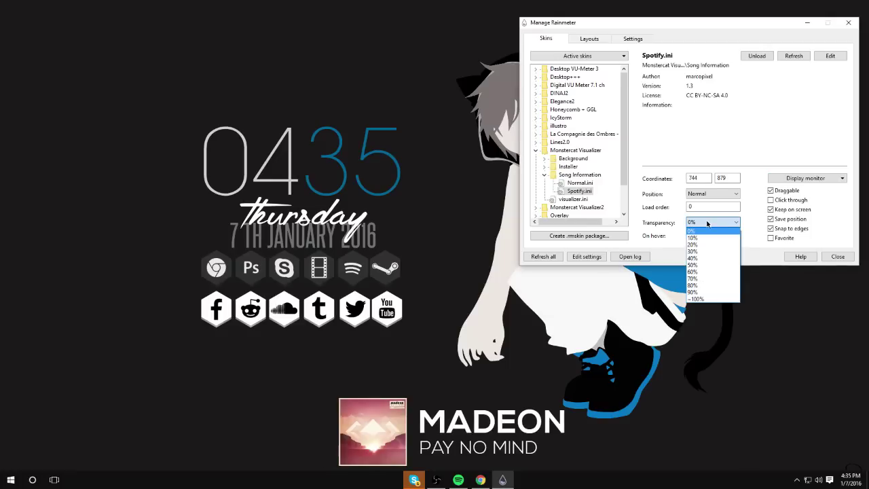
pyautogui.click(699, 300)
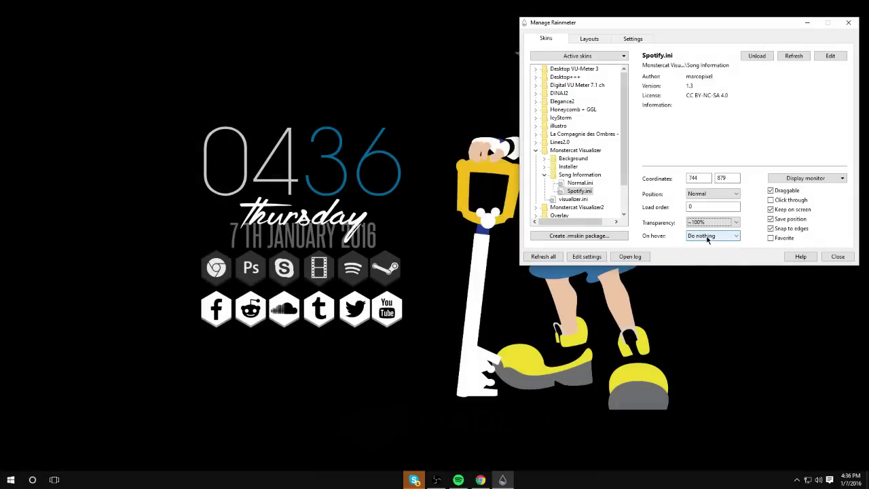
pyautogui.click(708, 236)
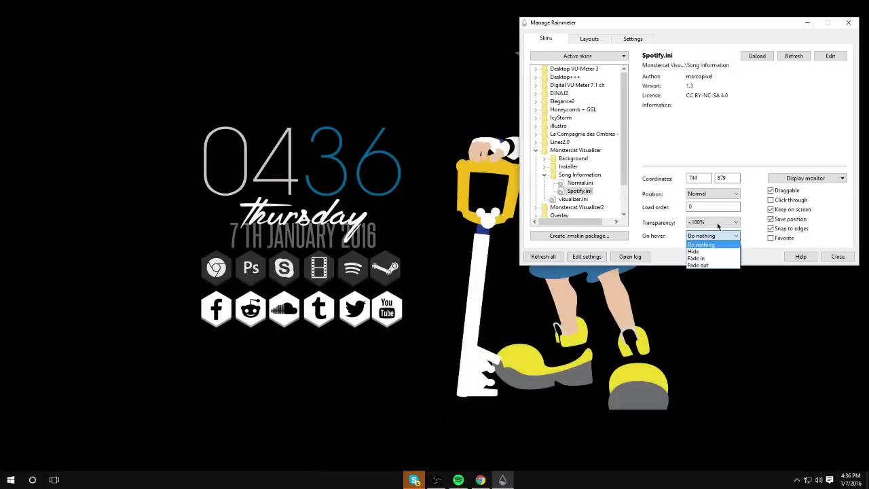
pyautogui.click(699, 259)
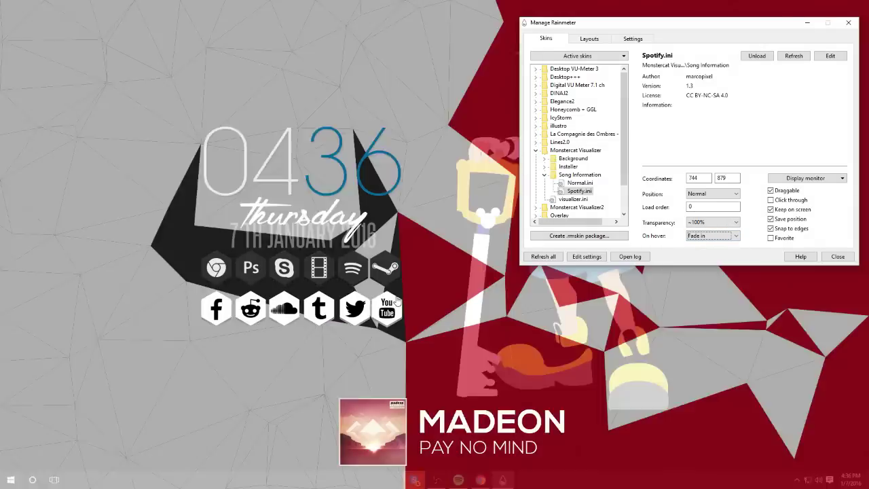